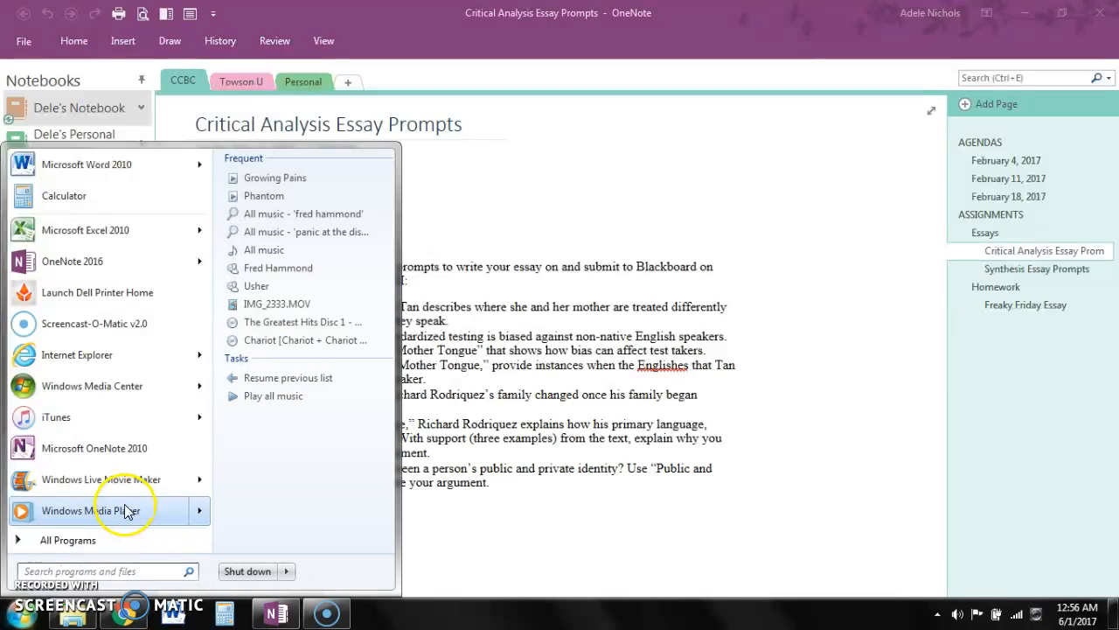
Examine how the CCBC section organizes its Agendas, Assignments, Essays and Homework pages, including Critical Analysis Essay Prompts and Freaky Friday Essay.
mouse_move(76, 271)
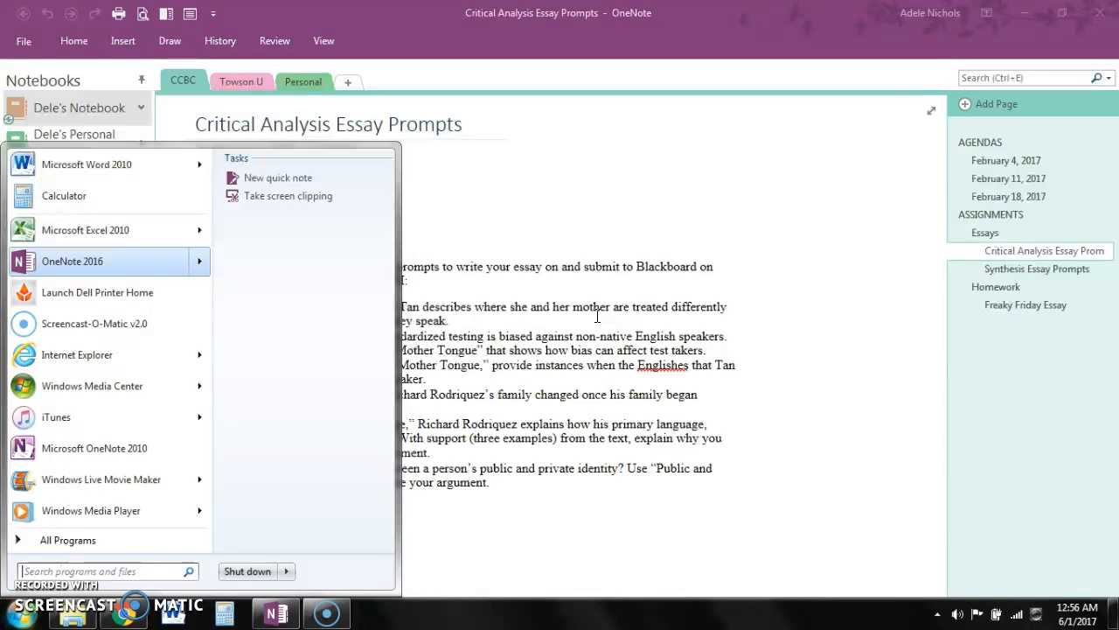
click(597, 316)
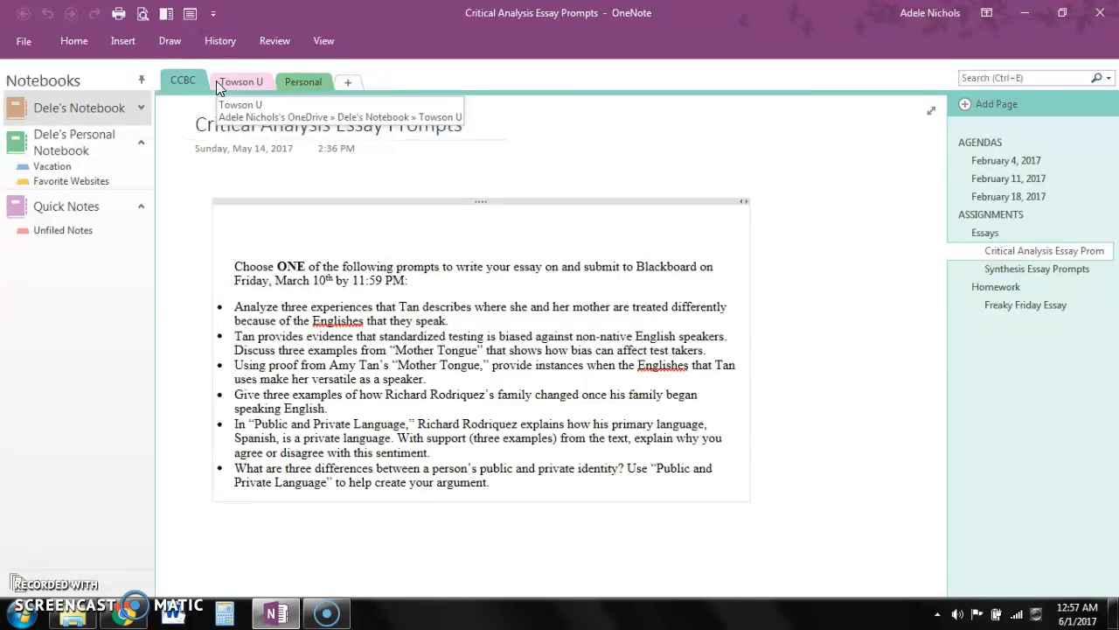
click(181, 84)
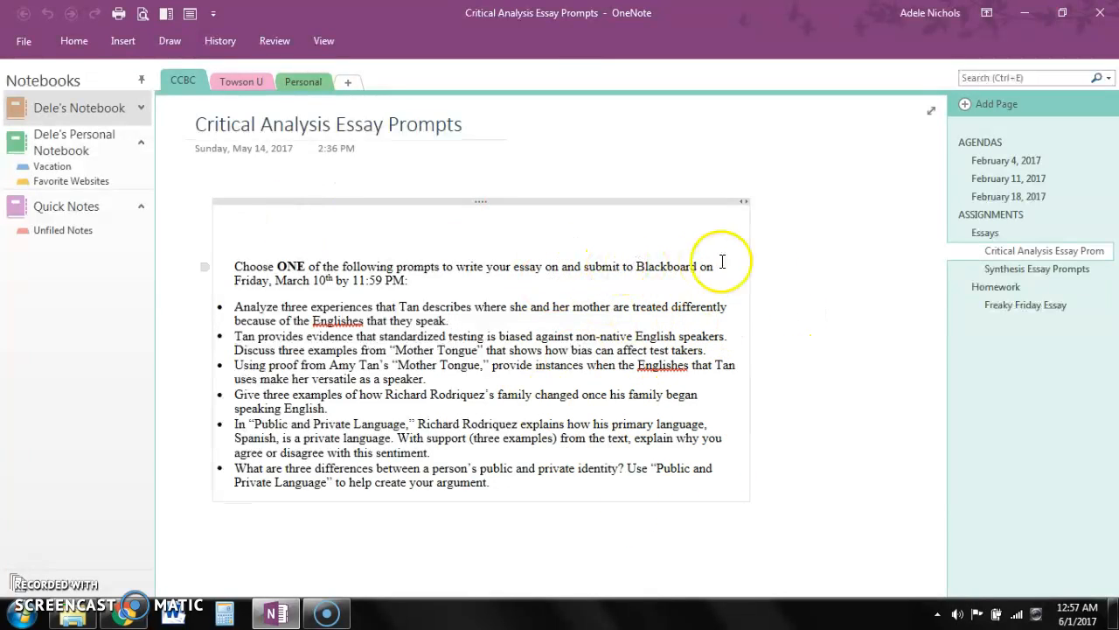
click(1002, 162)
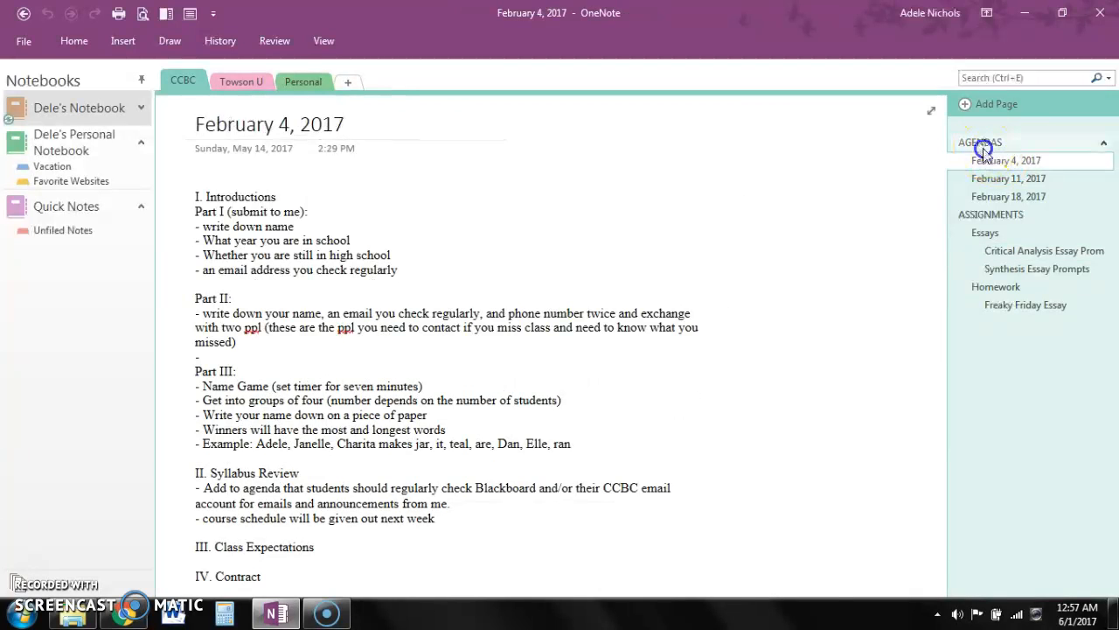
click(981, 147)
click(986, 160)
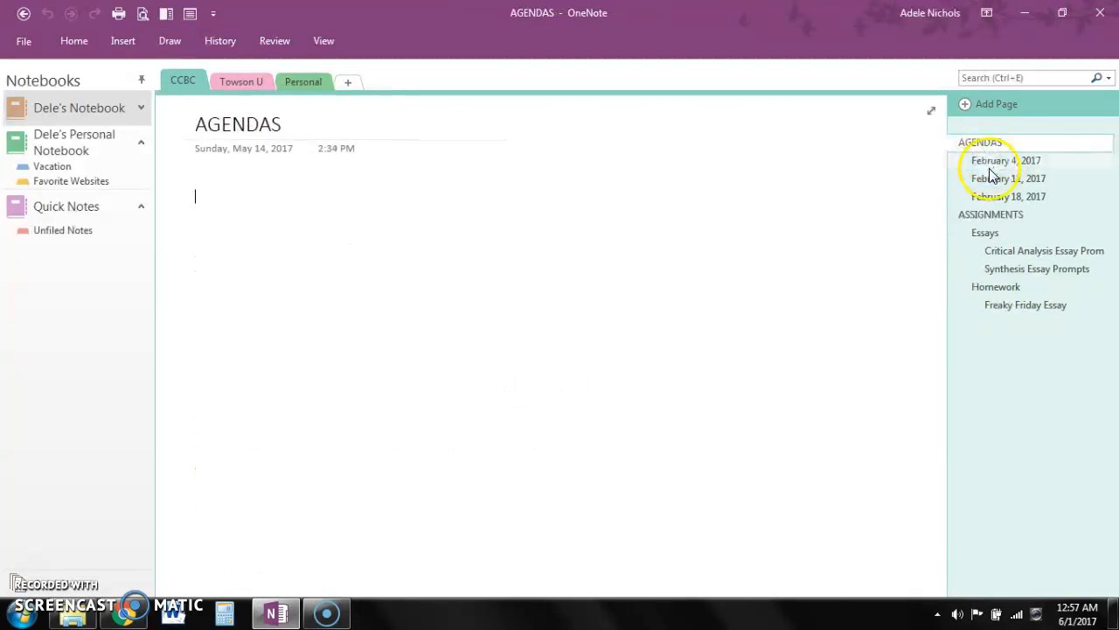
click(991, 215)
click(988, 232)
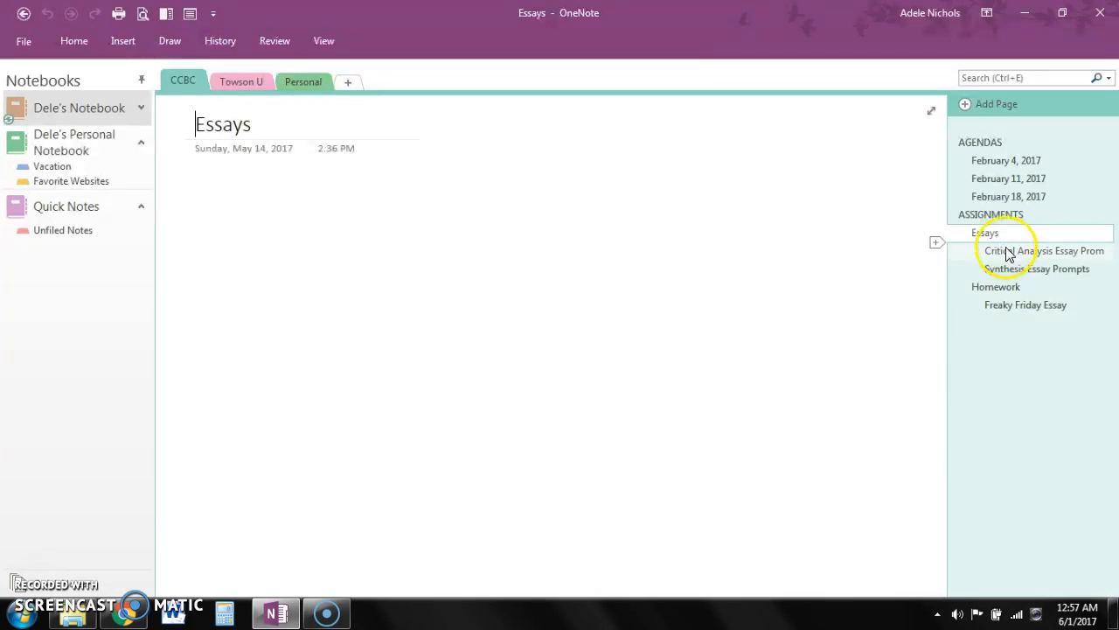
click(1008, 251)
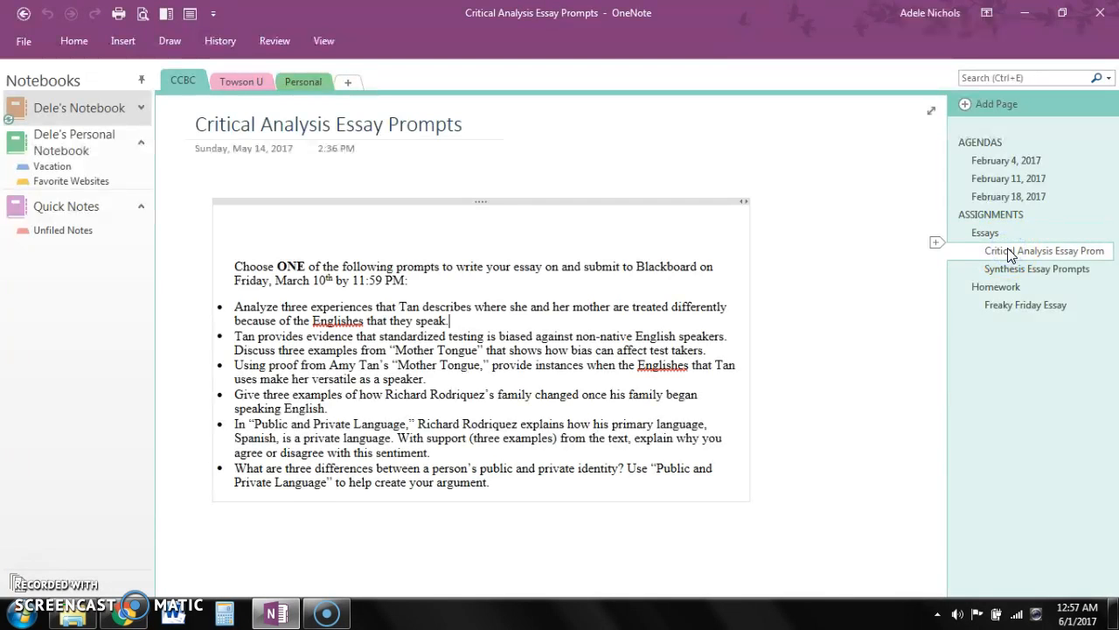
click(1015, 305)
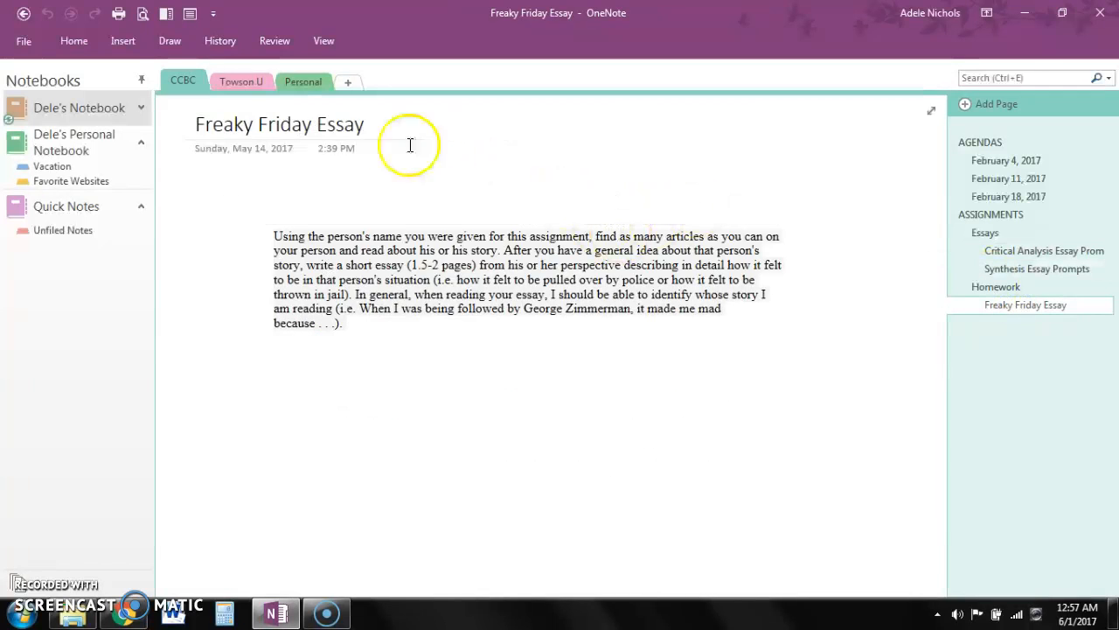
Look at the Paper Proposal page in the Towson U section and the Groupon page in the Personal section.
click(246, 85)
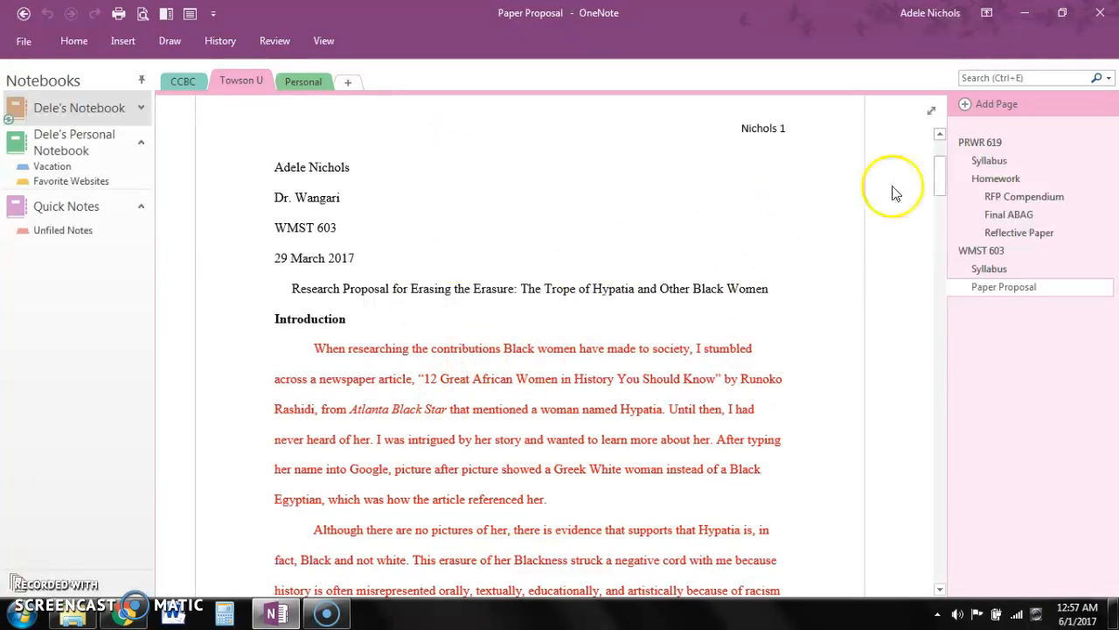
drag(941, 180, 944, 127)
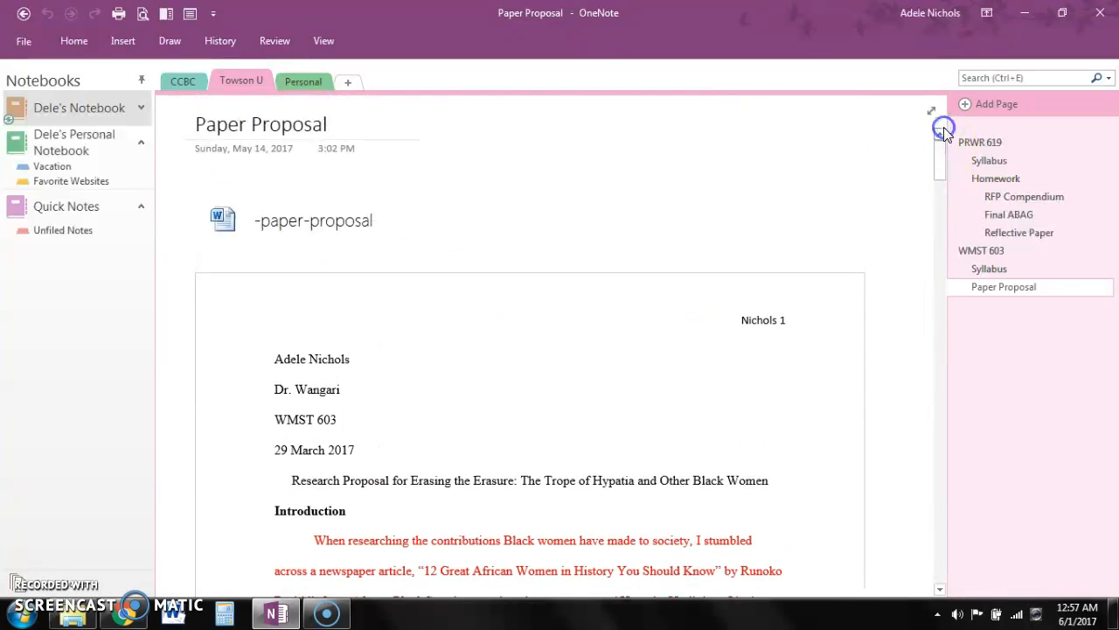
click(290, 82)
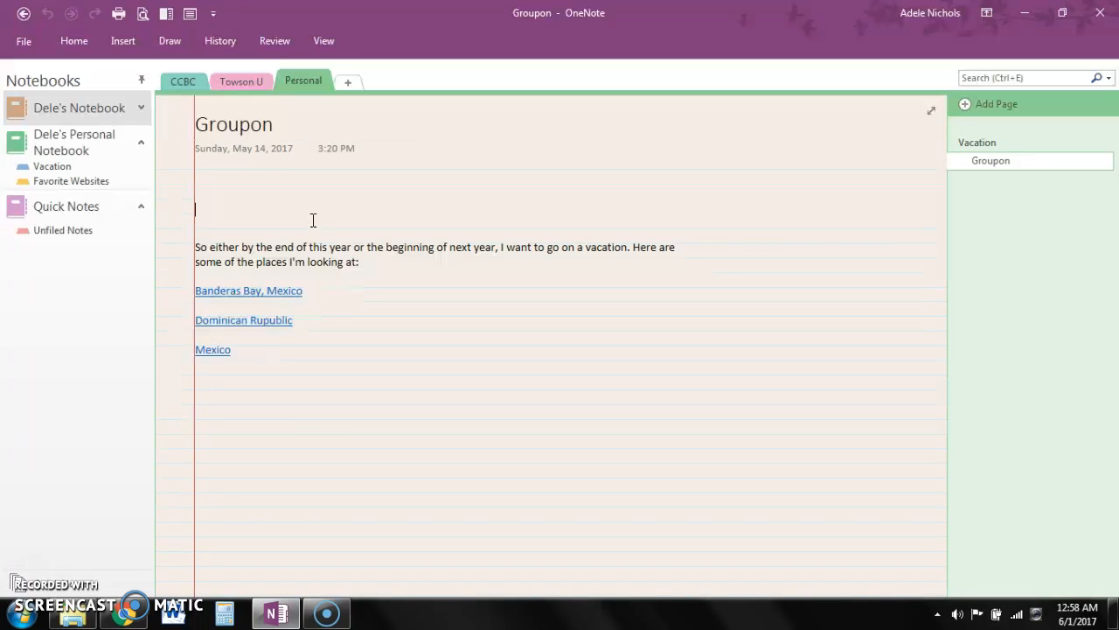
click(266, 168)
click(197, 85)
click(250, 83)
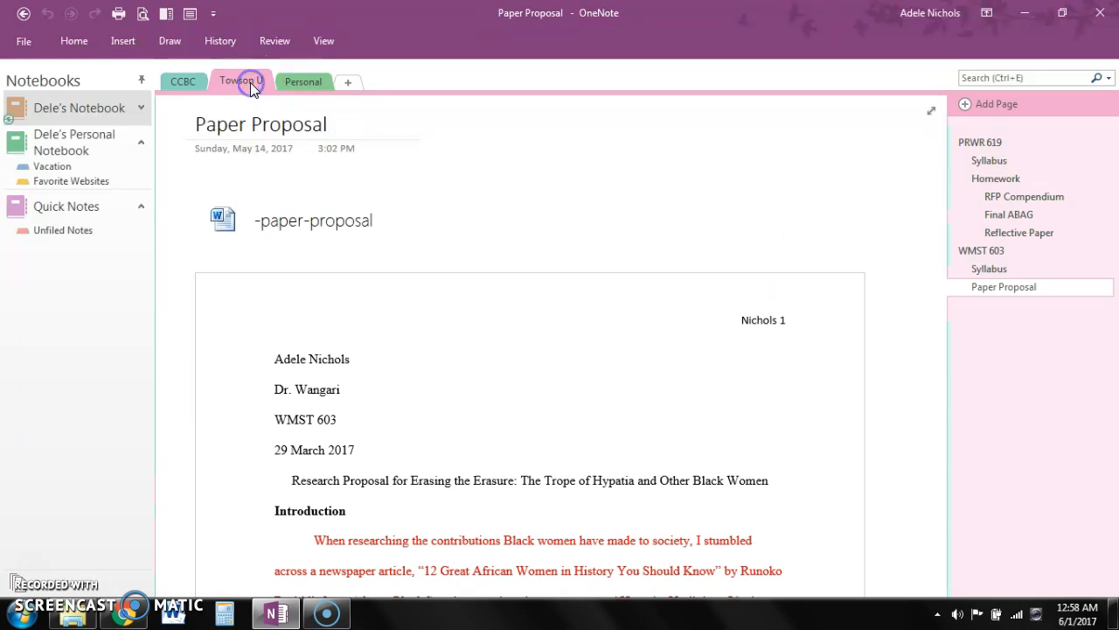
Review the personal notebook's Vacation and Favorite Websites sections and the Reminder page in Quick Notes.
click(110, 155)
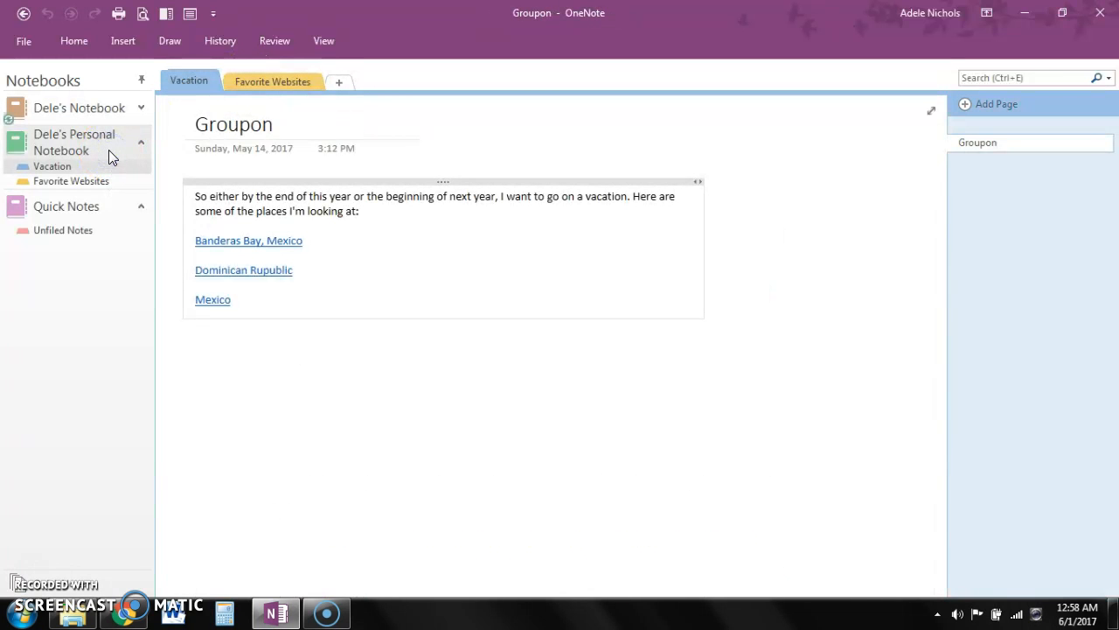
click(235, 310)
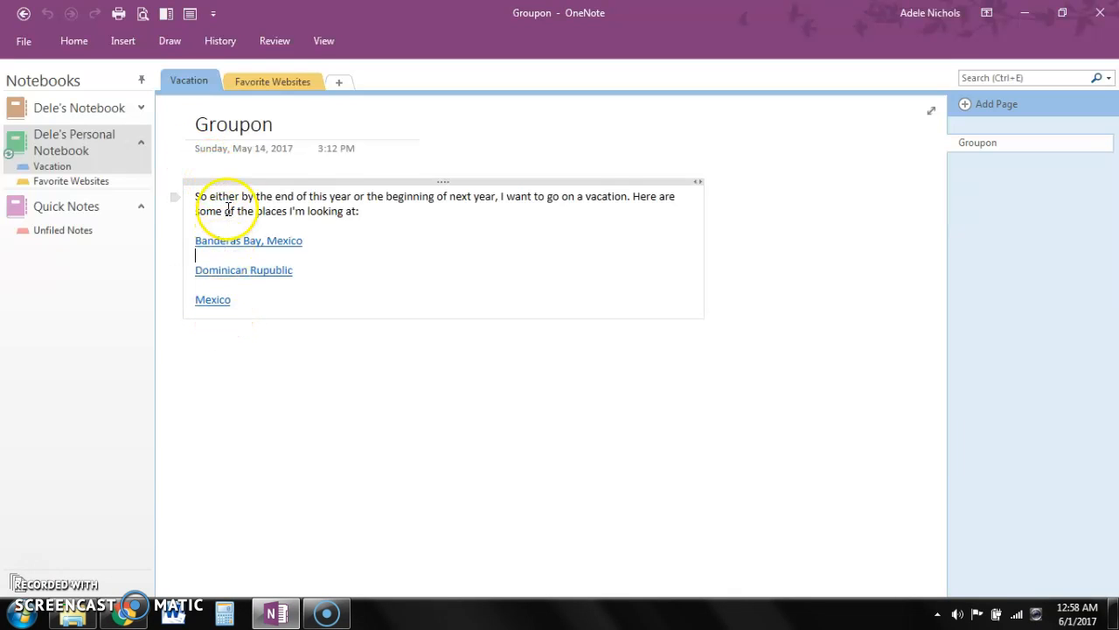
click(295, 82)
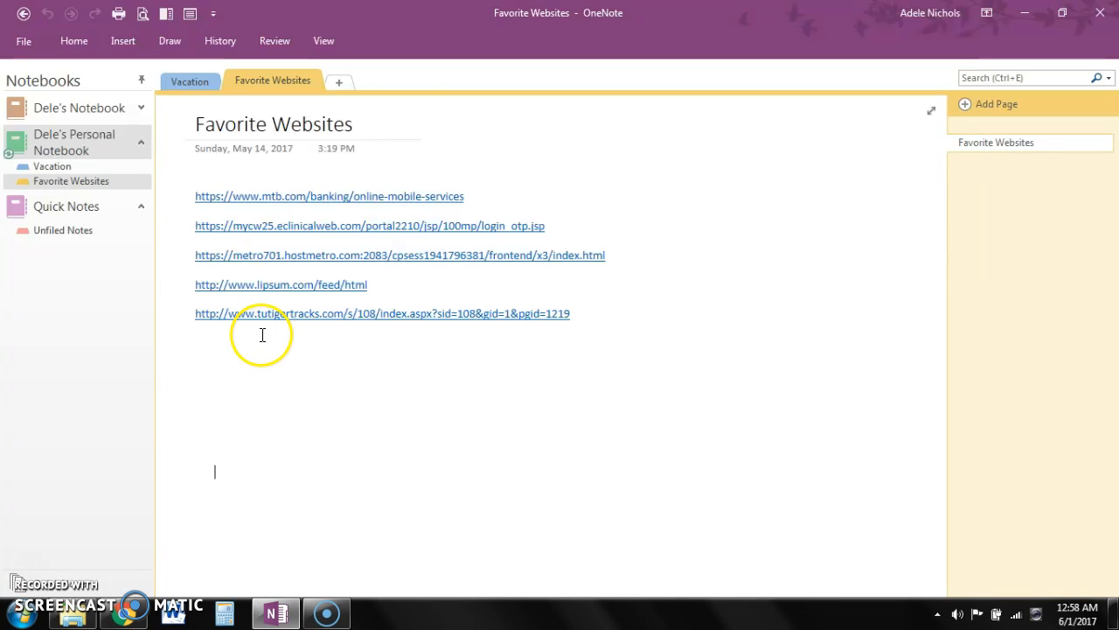
click(80, 216)
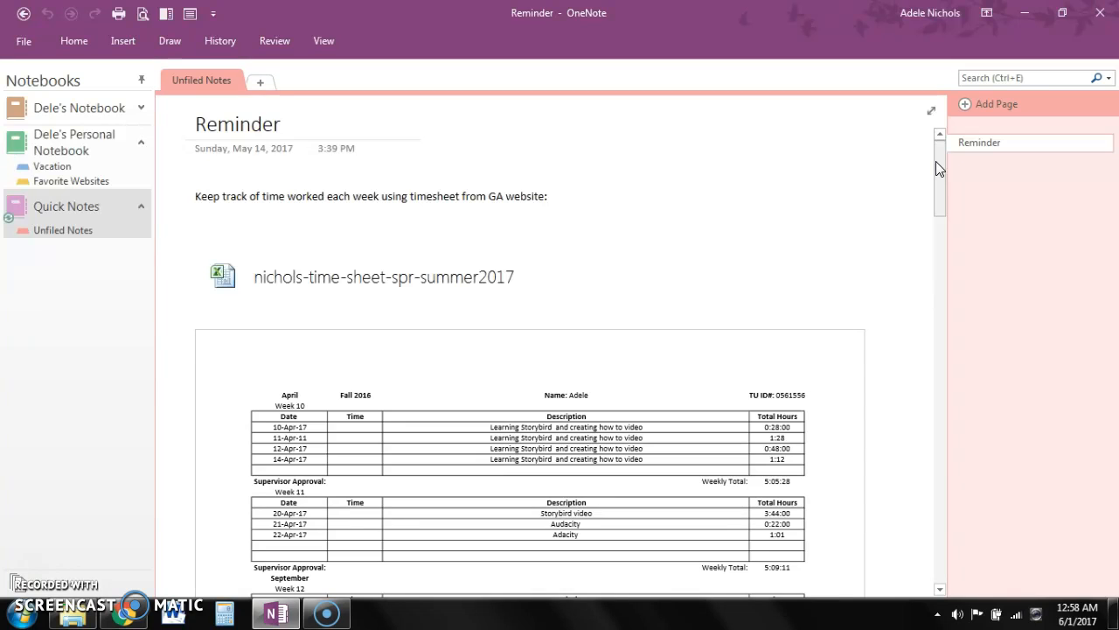
drag(936, 161, 931, 125)
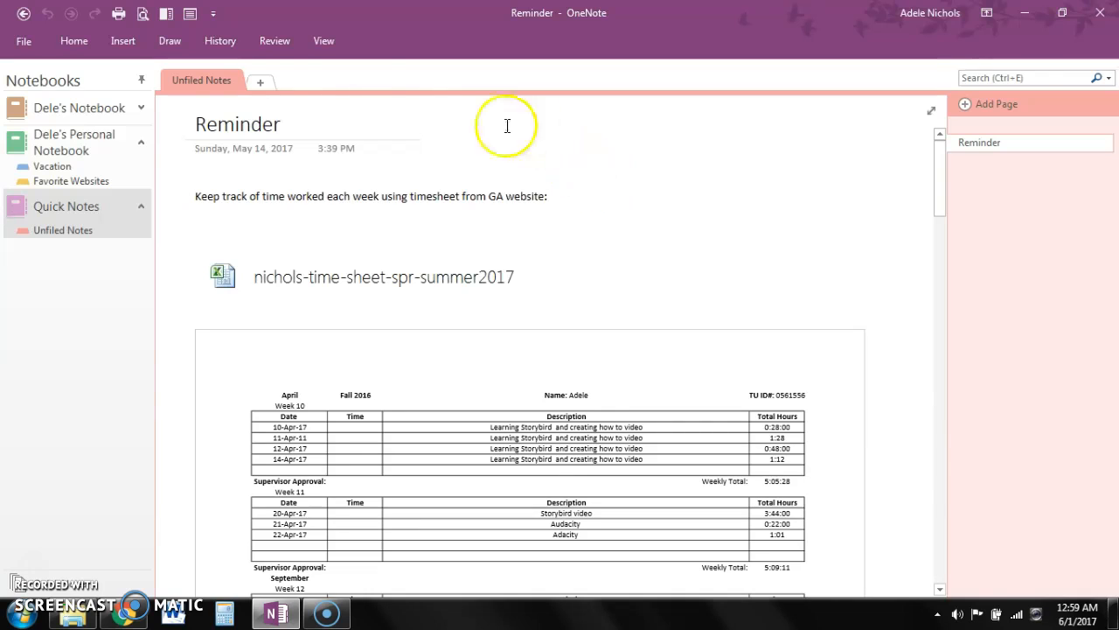
Create a new notebook named BCPS on OneDrive - Personal without inviting anyone to share it.
click(27, 55)
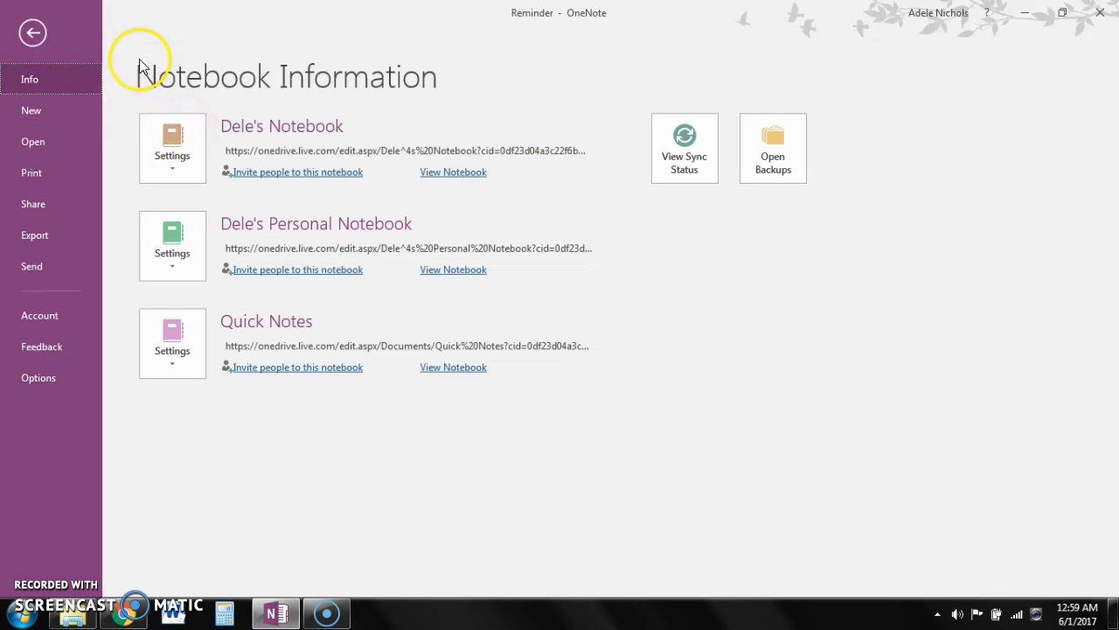
click(46, 114)
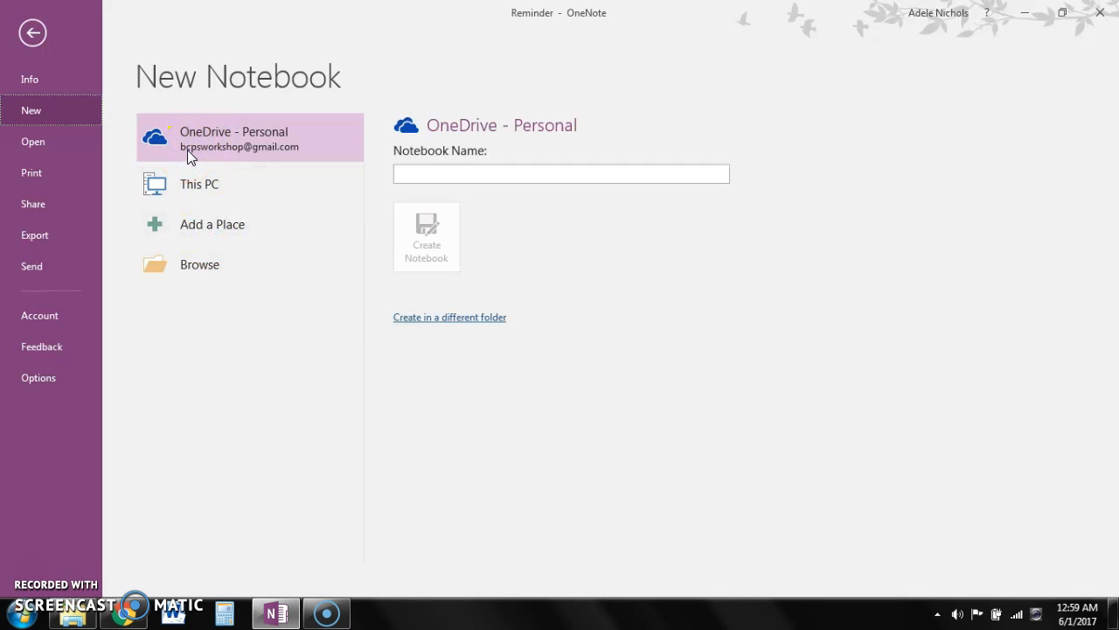
click(200, 190)
click(413, 176)
text(BCPS)
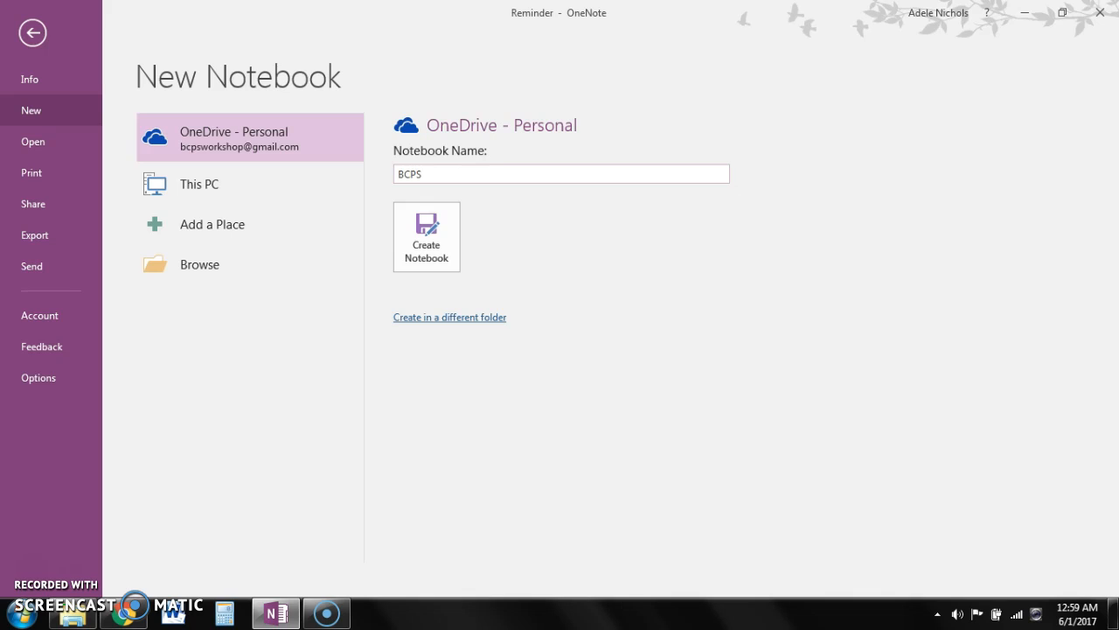
click(425, 222)
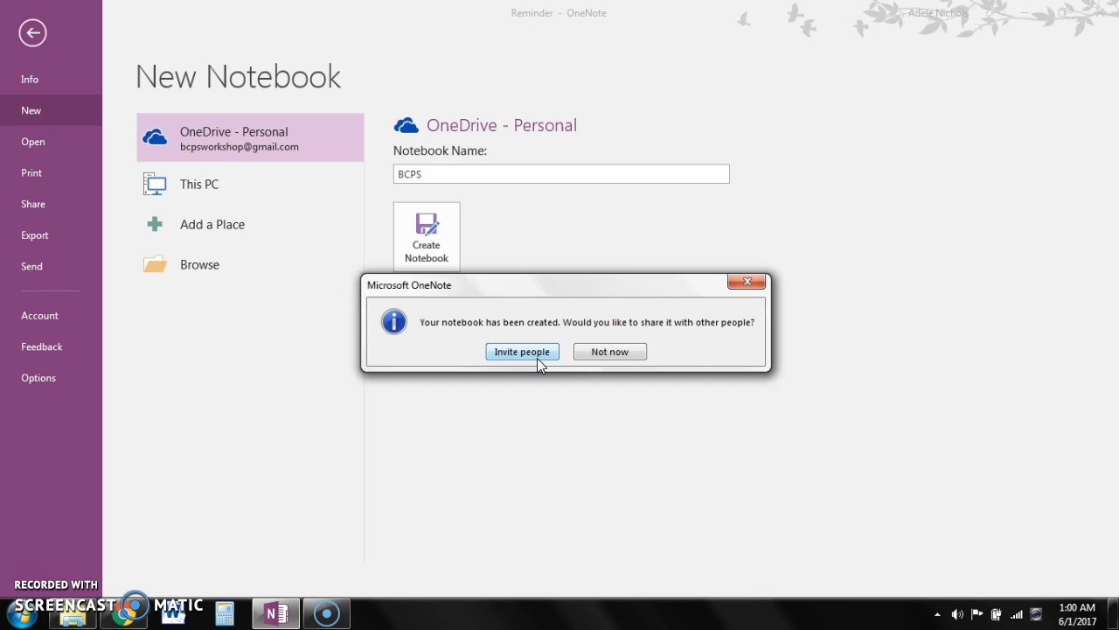
click(602, 359)
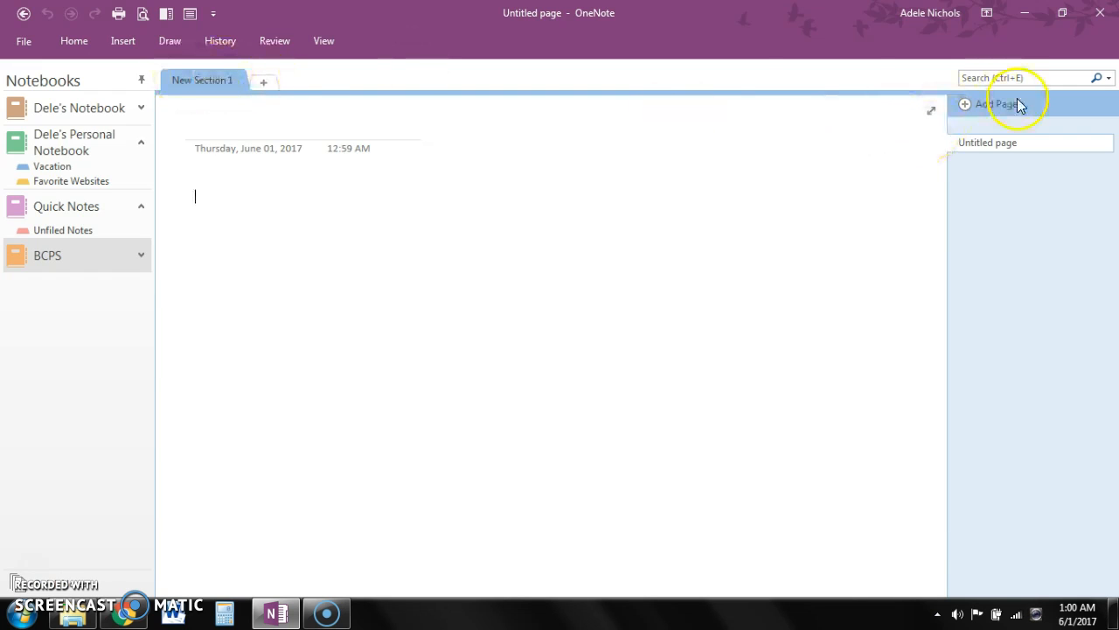
Rename the new notebook's first section as BCPS.
right_click(215, 80)
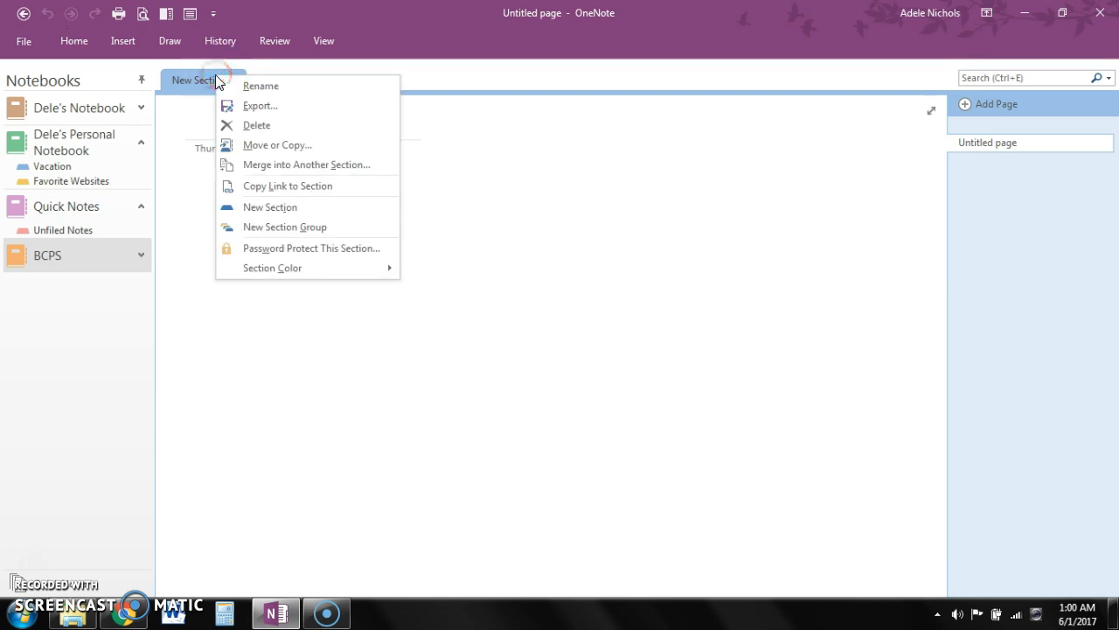
click(255, 85)
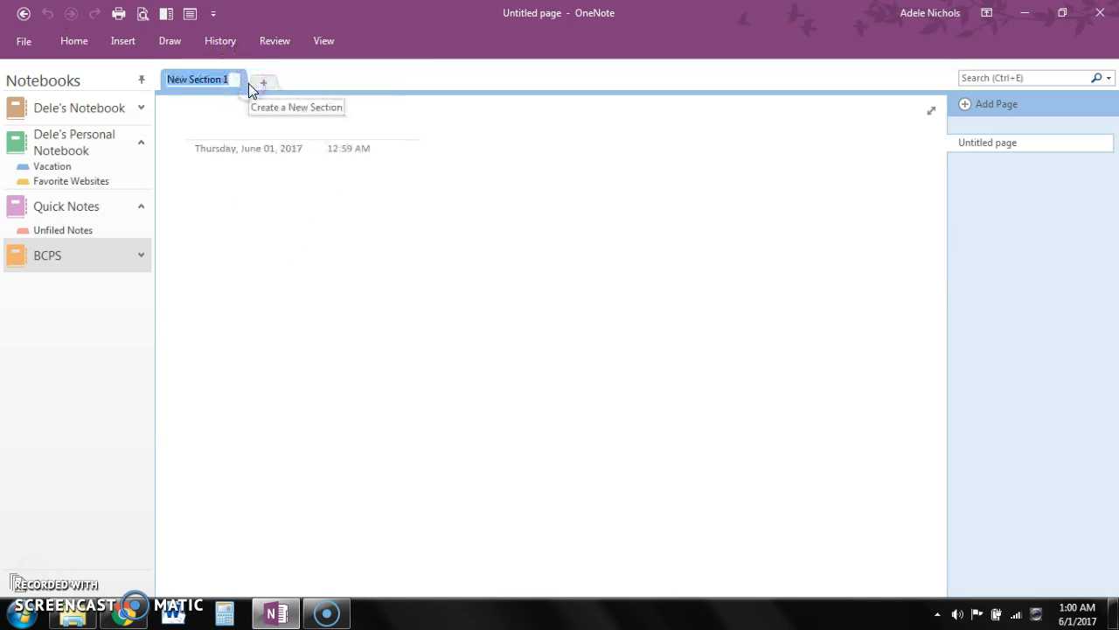
text(BCPS)
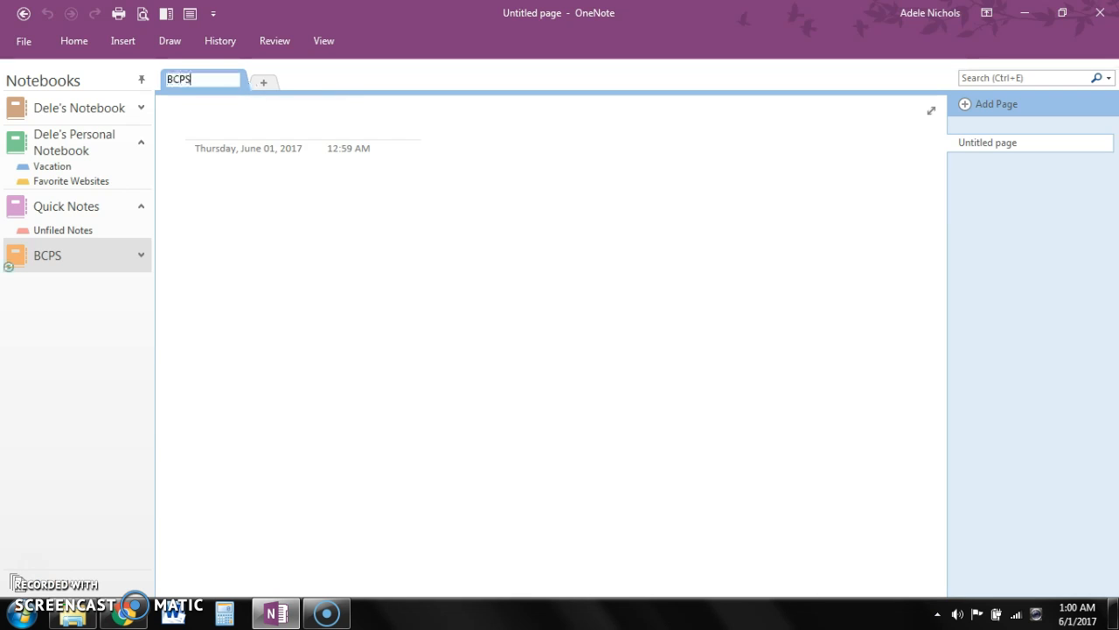
Title the first page BCPS, then add a second untitled page below it and return to the BCPS page.
click(214, 122)
text(B)
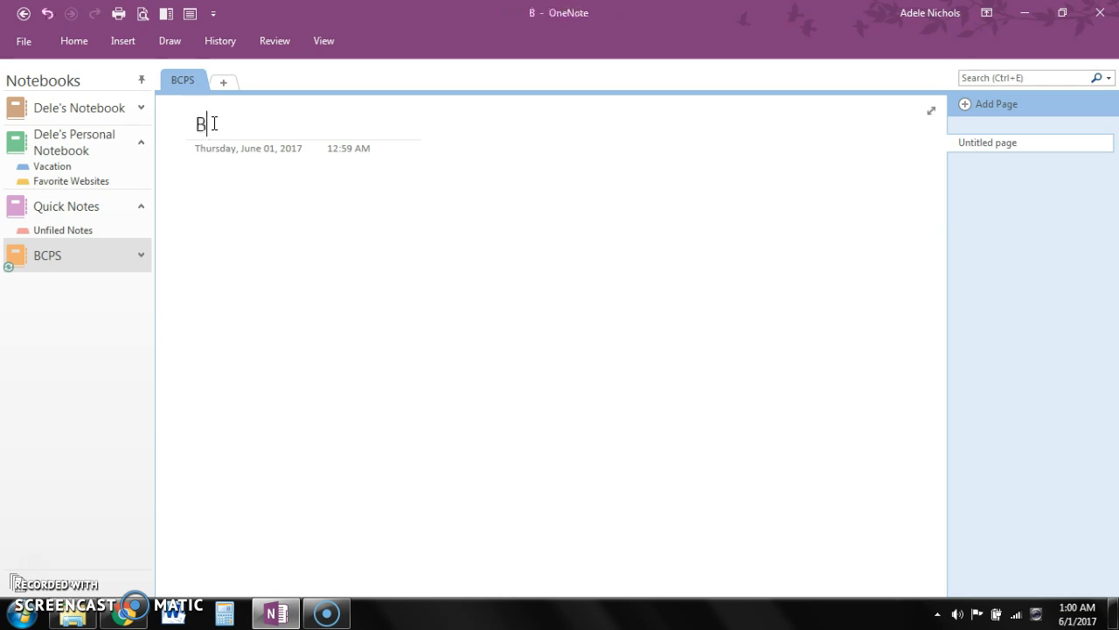
text(CPS)
click(232, 187)
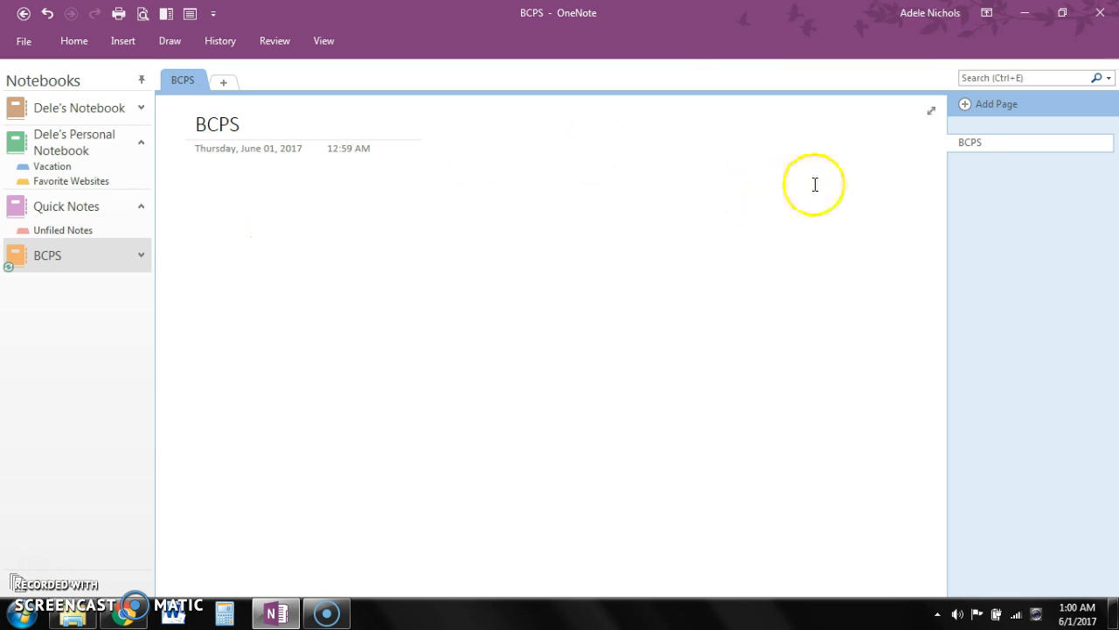
click(937, 153)
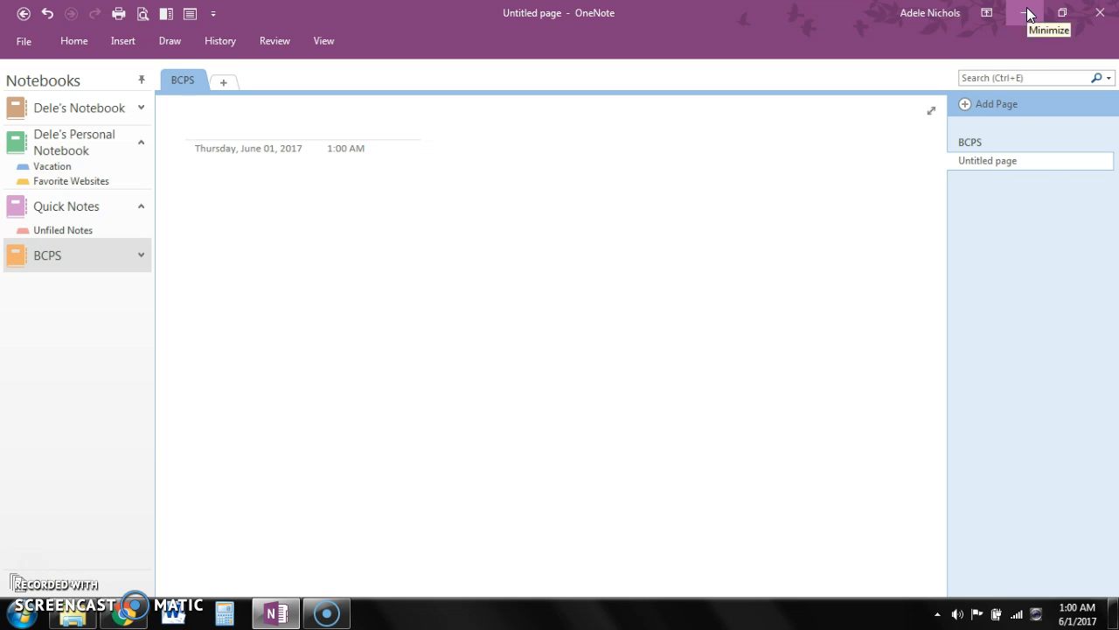
click(988, 142)
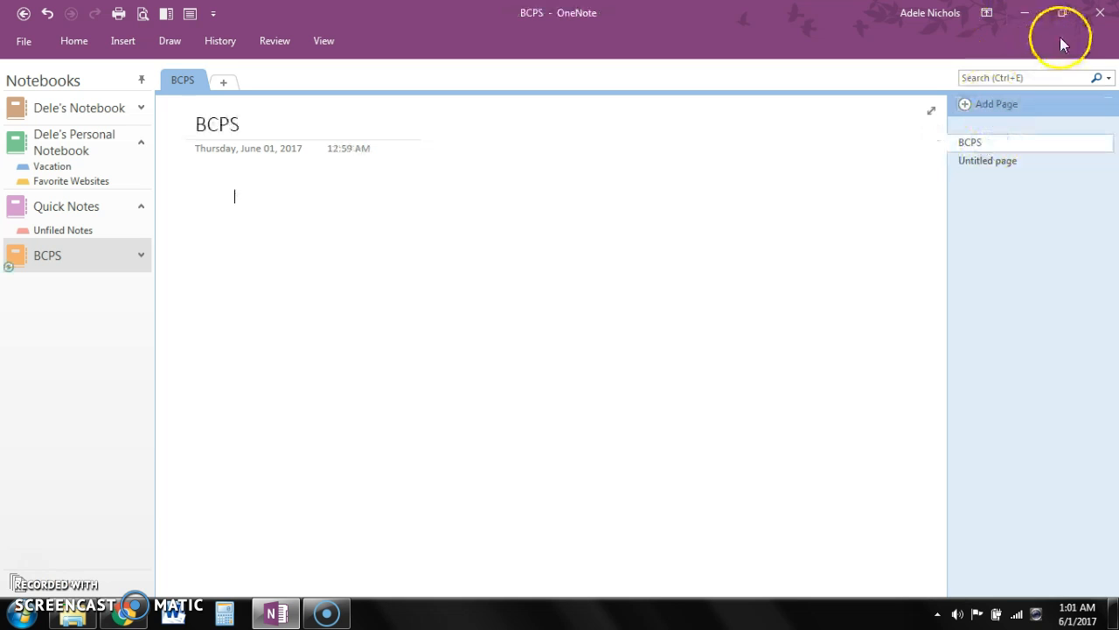
Minimize the notebook window and open the Spring 2017 to-do list document in Word from the desktop's Research Assistant II folder.
click(1031, 10)
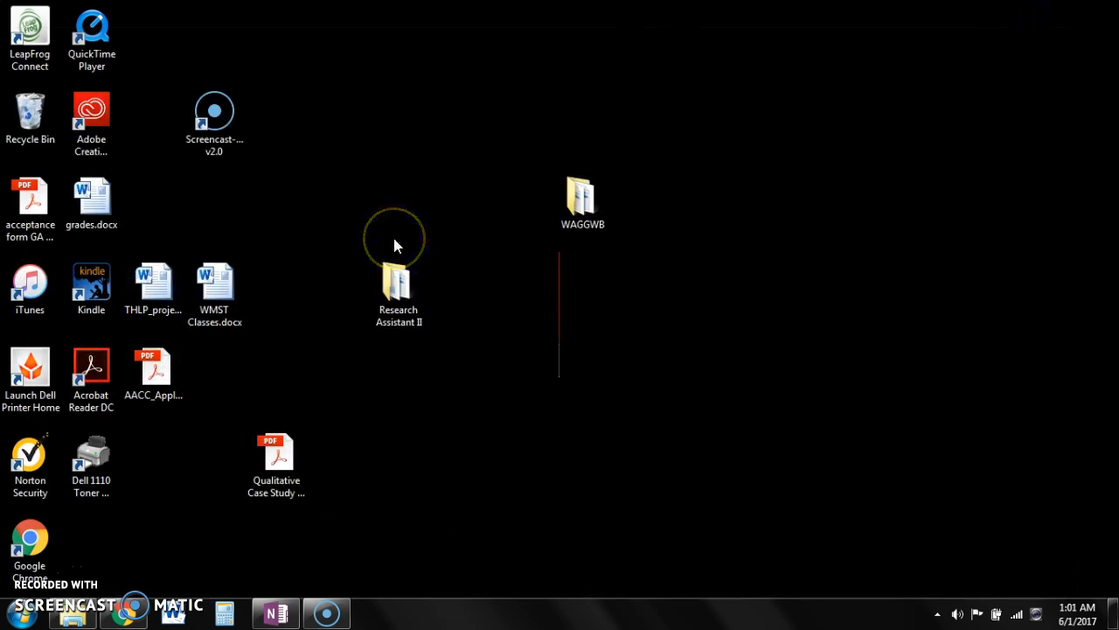
click(569, 206)
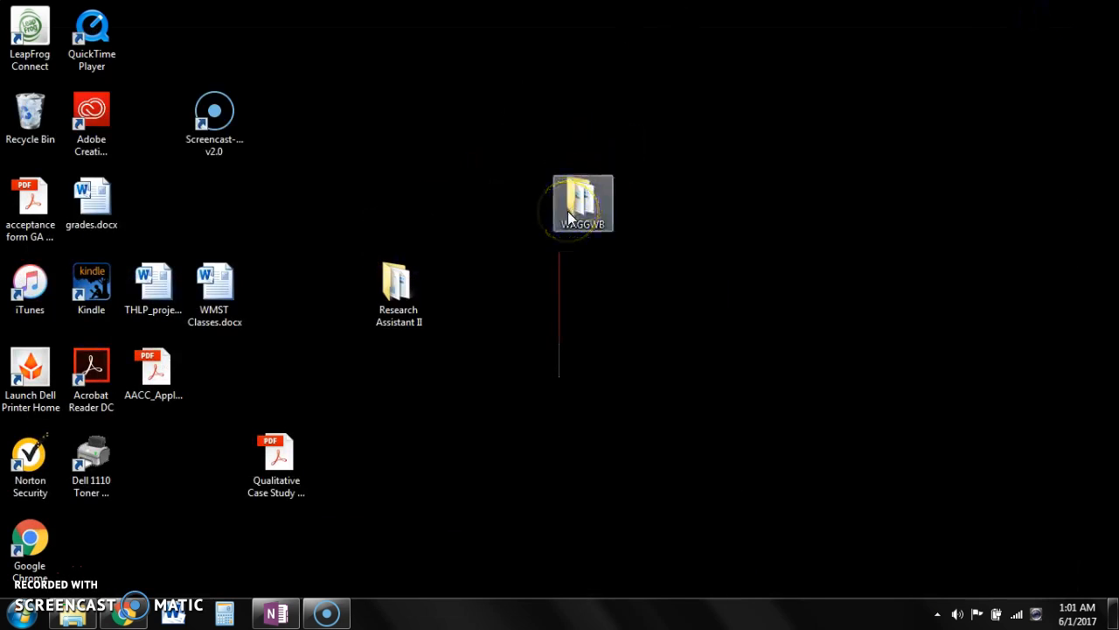
click(418, 273)
double_click(418, 273)
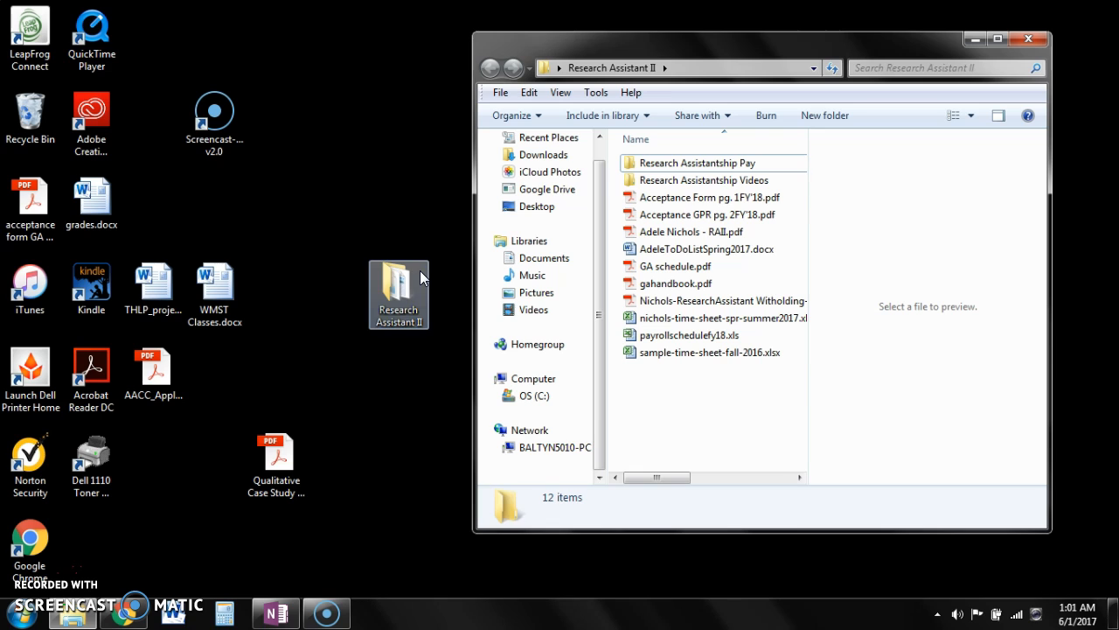
click(719, 216)
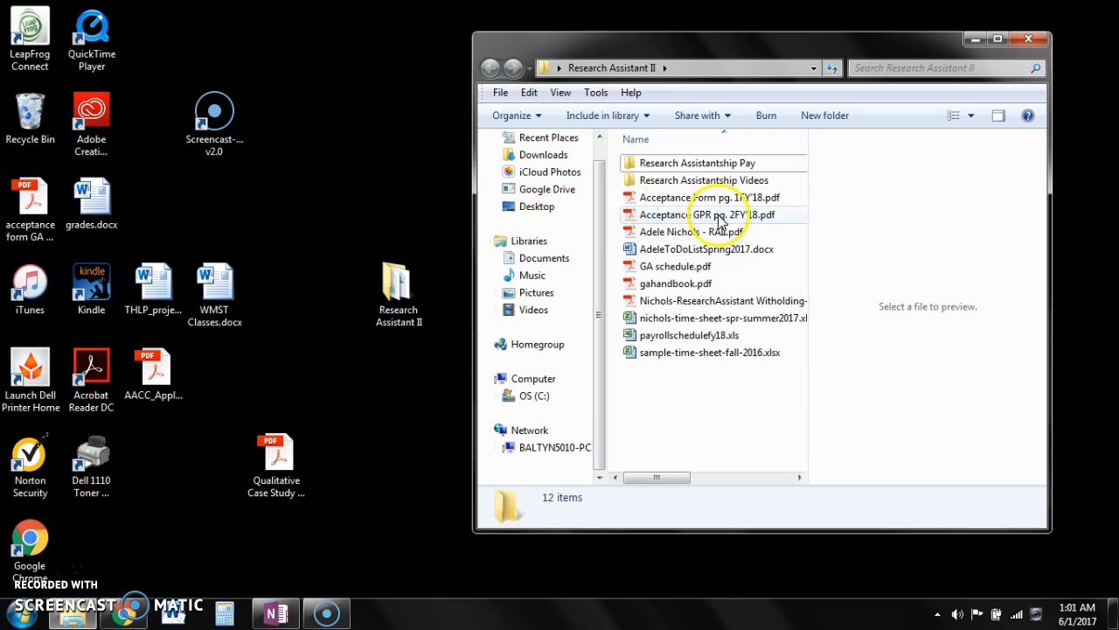
click(704, 249)
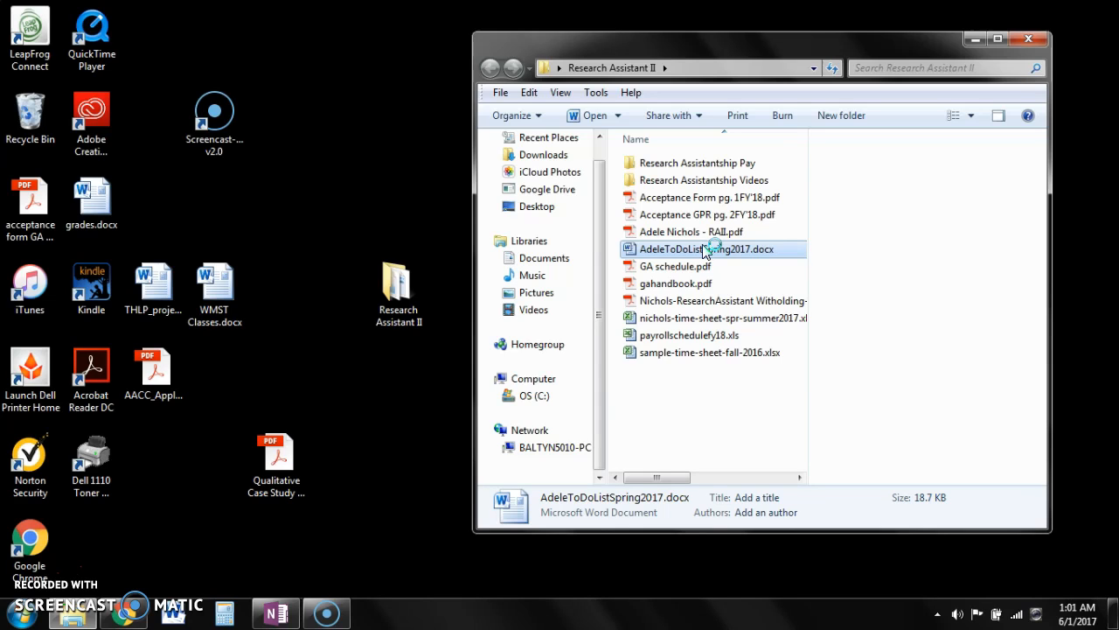
double_click(705, 249)
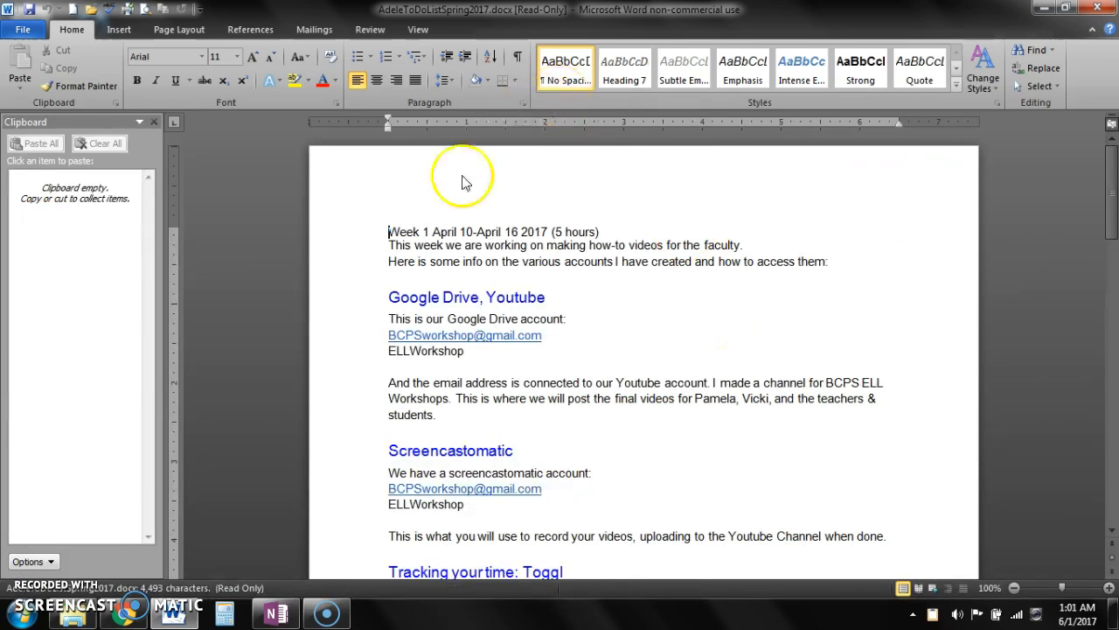
Copy the entire text of the Spring 2017 to-do list document.
click(398, 236)
drag(398, 236, 845, 429)
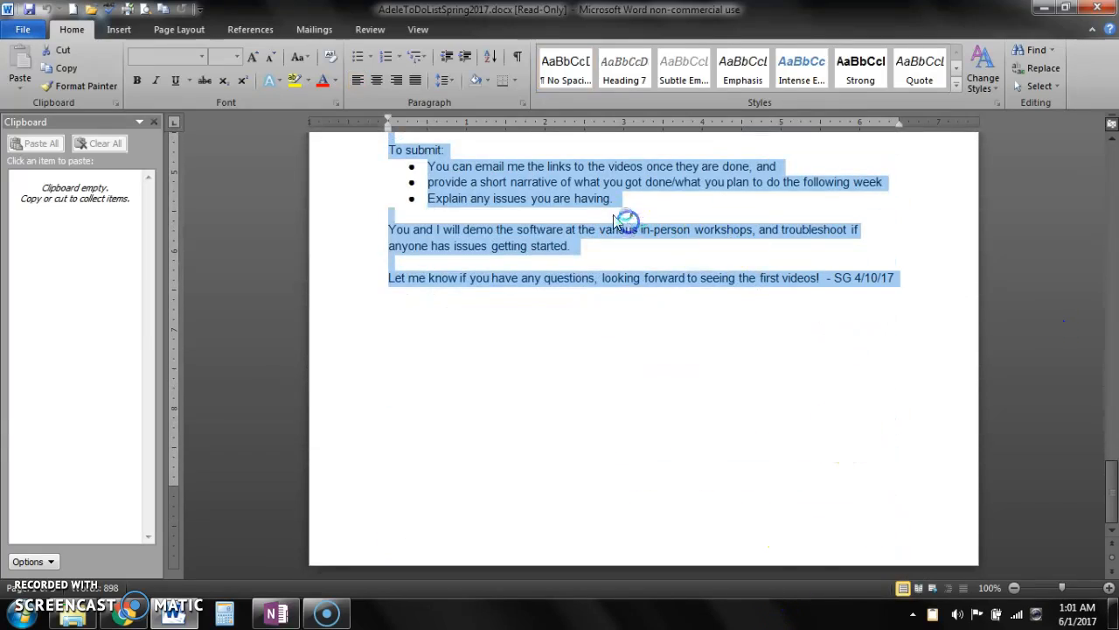
right_click(547, 185)
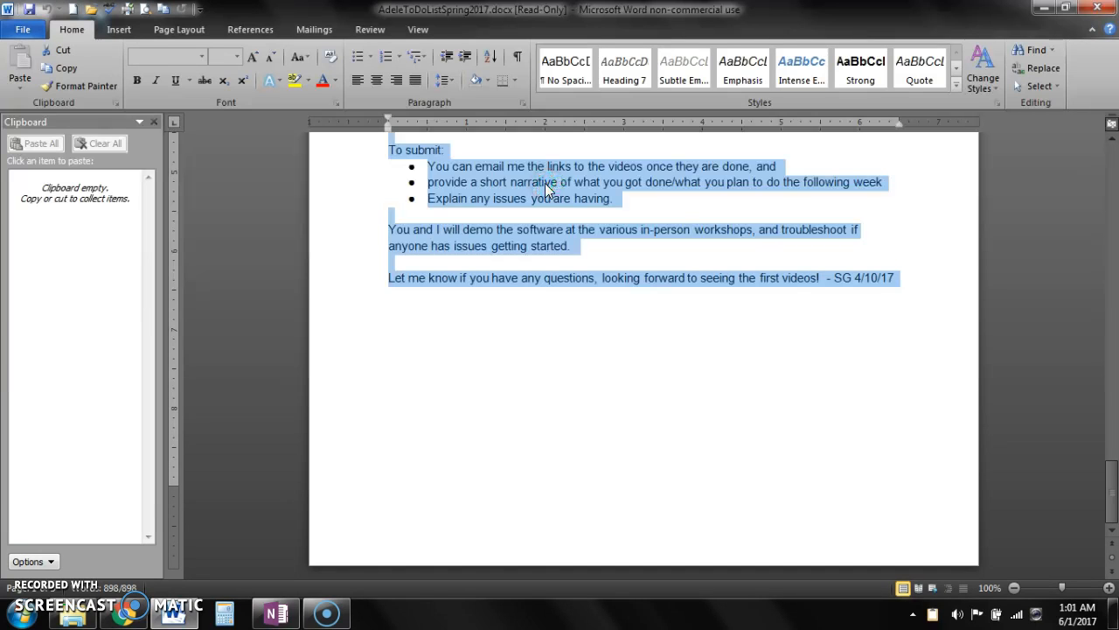
click(575, 215)
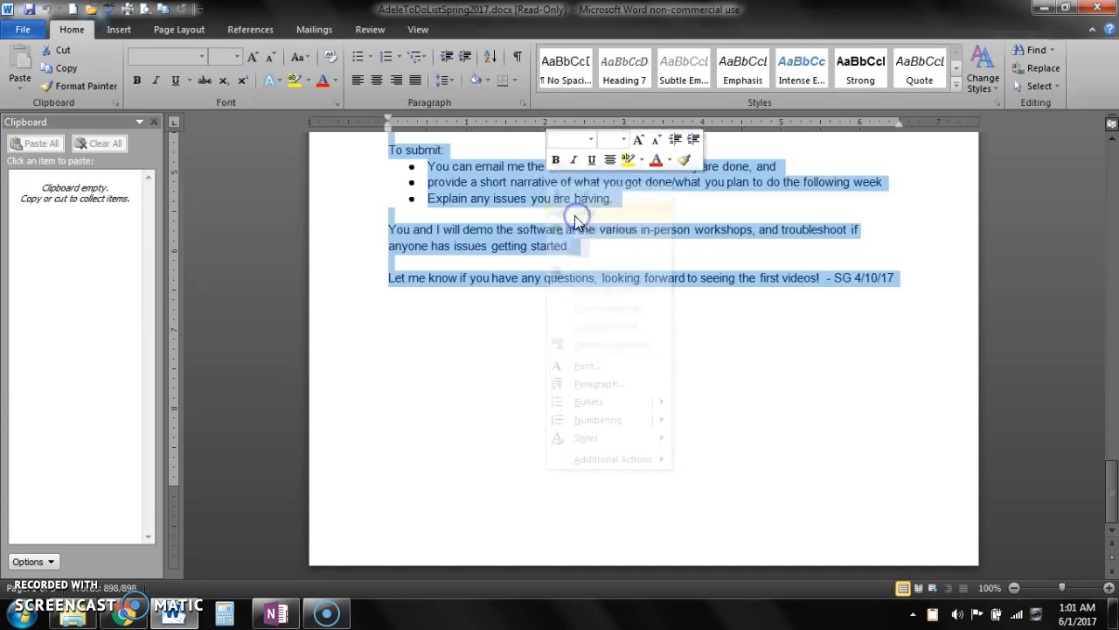
Switch to OneNote and paste the copied to-do list text into the body of the BCPS page.
click(276, 614)
click(230, 207)
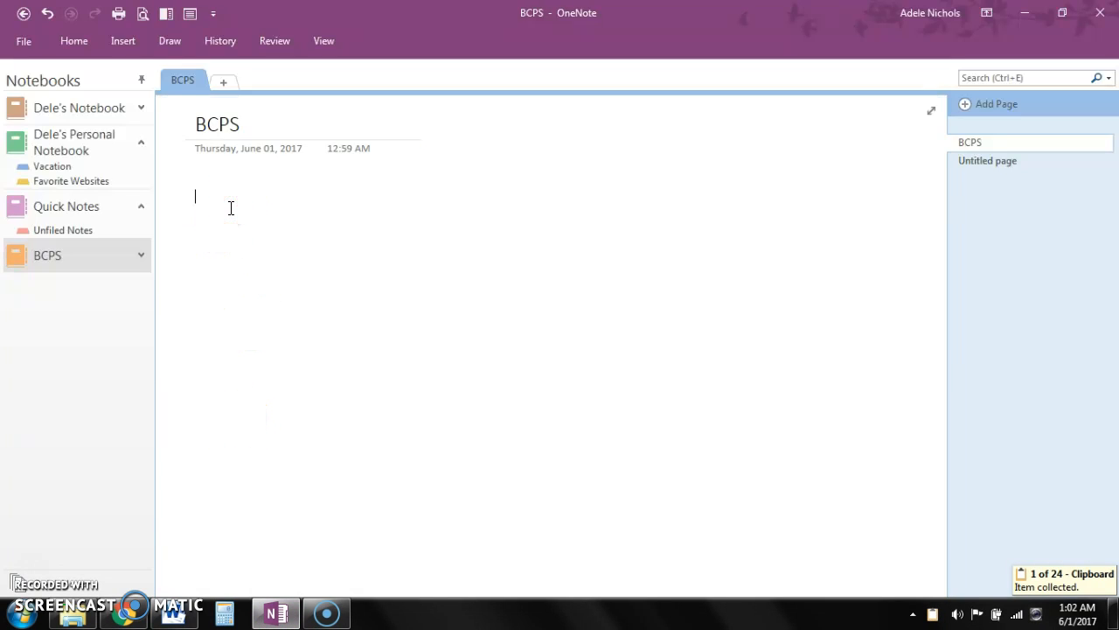
click(220, 193)
right_click(222, 208)
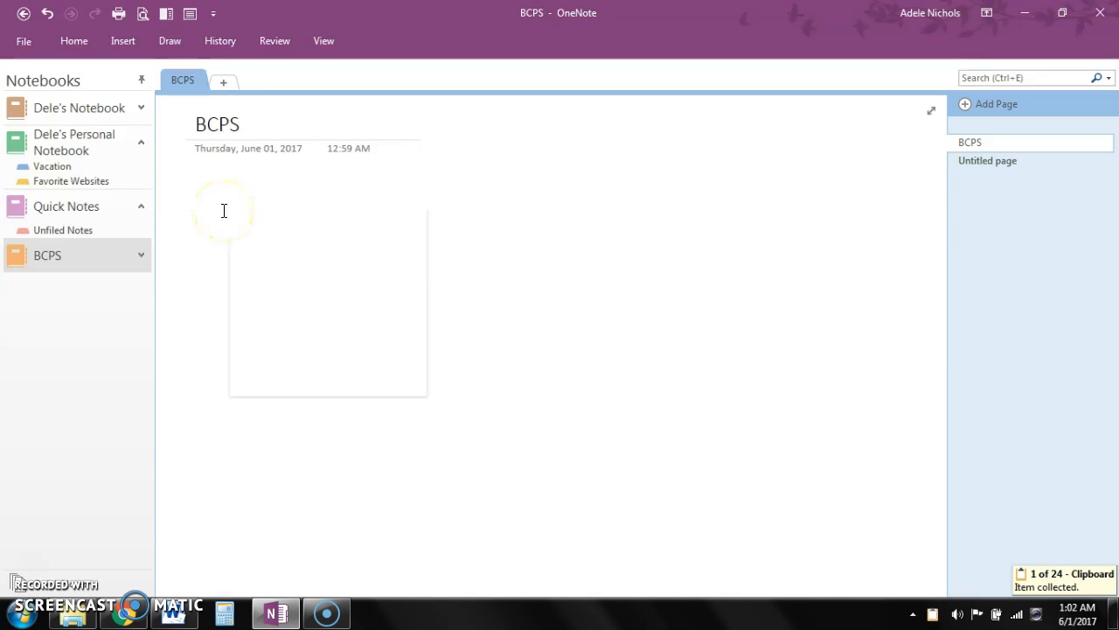
click(254, 230)
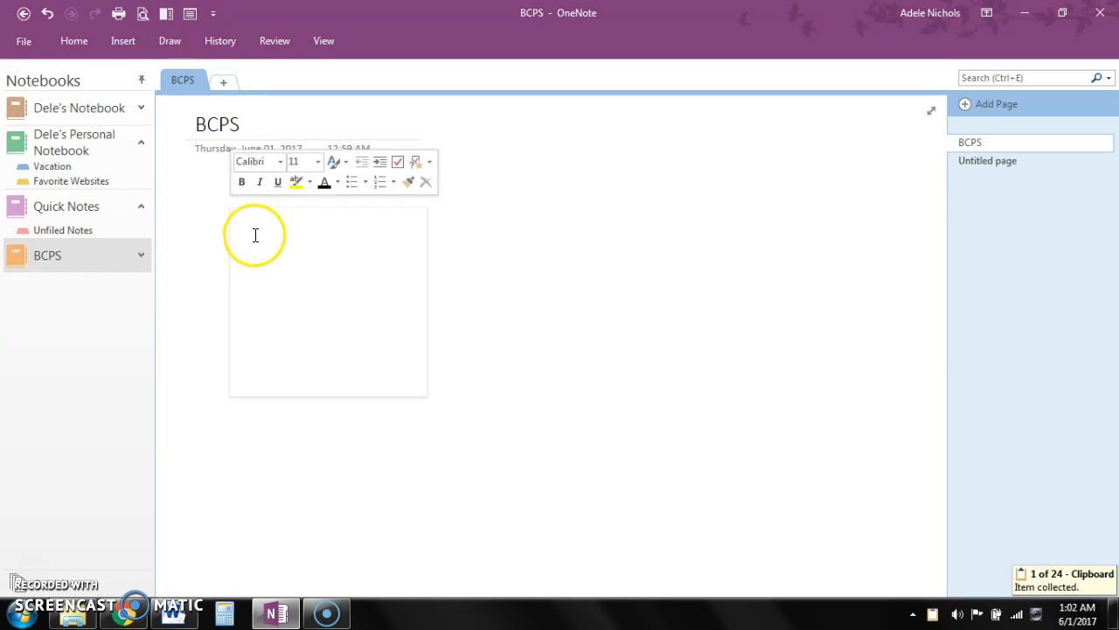
right_click(201, 184)
click(251, 259)
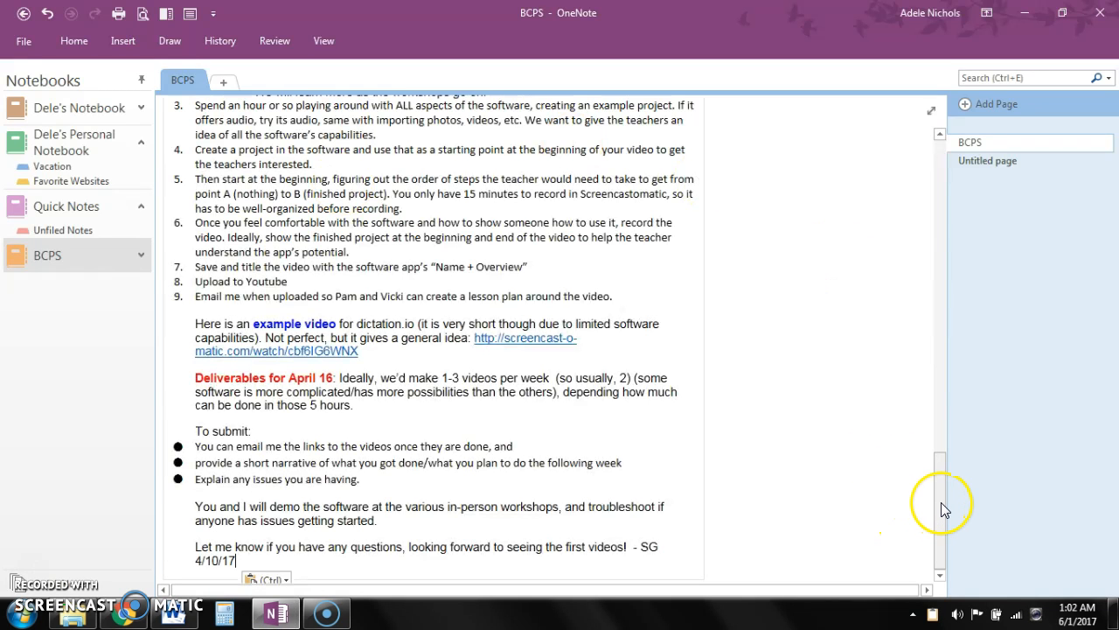
Add a separate note reading "ssssssksksksk" beside the end of the pasted text and move it up near the Deliverables paragraph.
drag(941, 502, 911, 156)
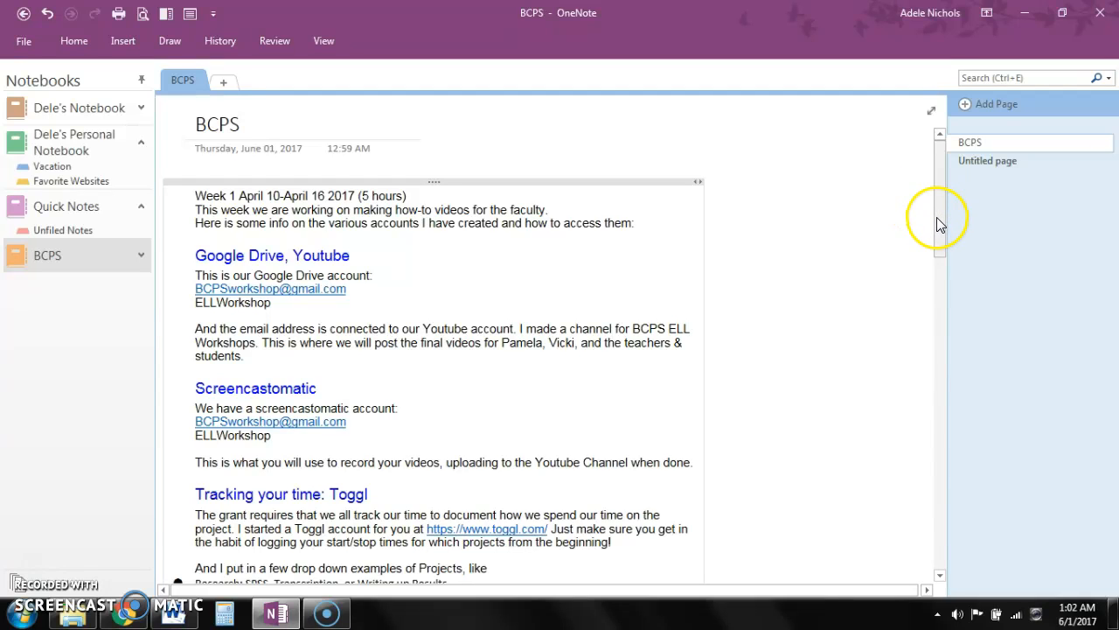
mouse_move(944, 175)
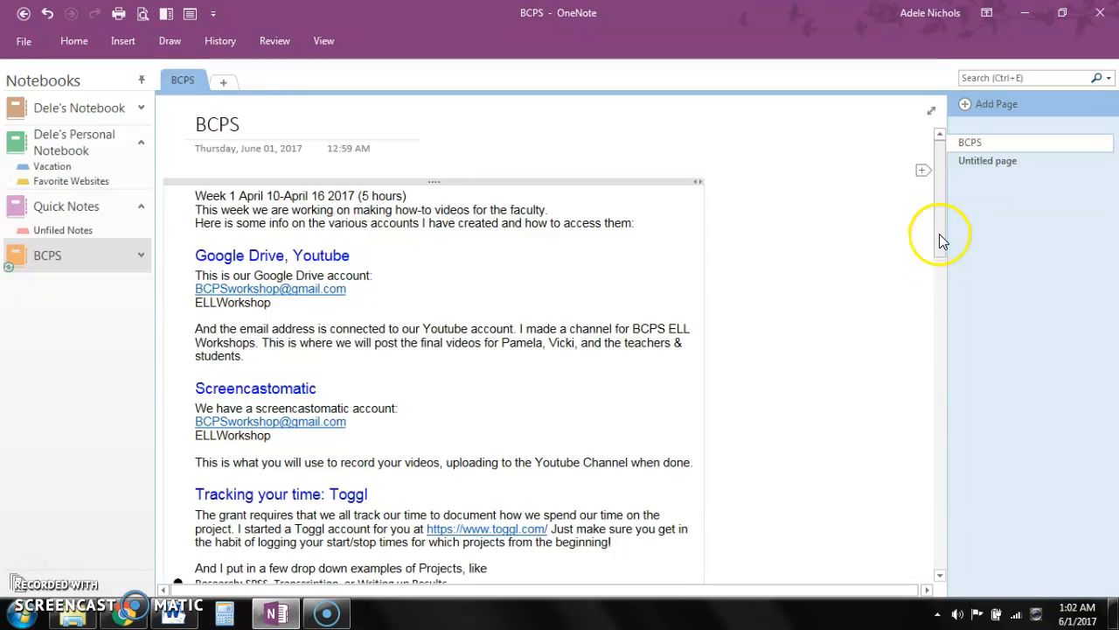
scroll(933, 505, down, 10)
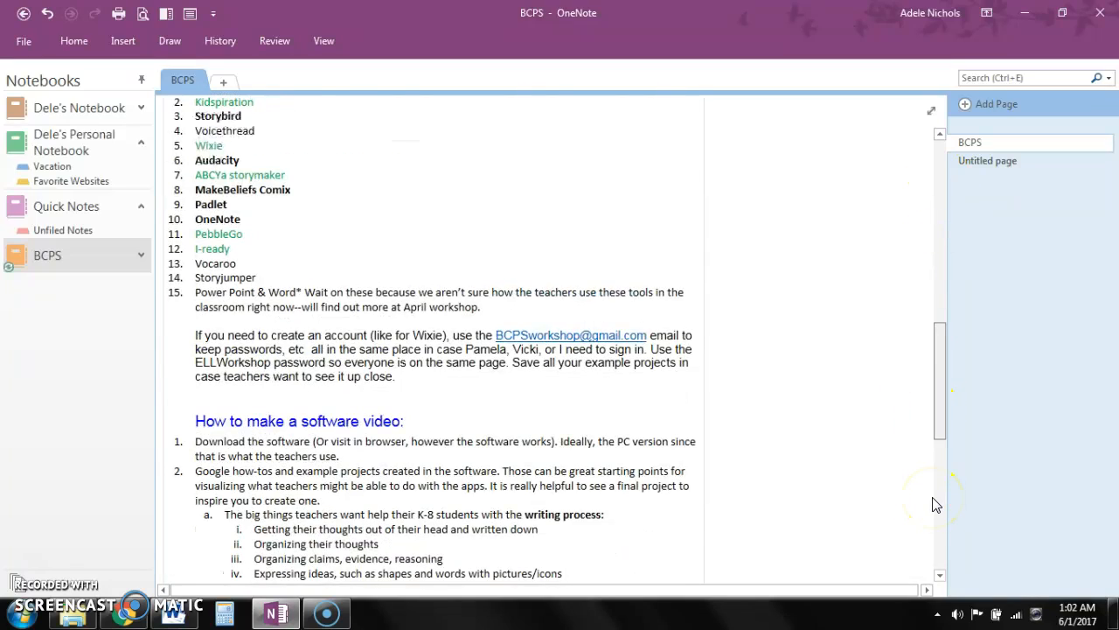
scroll(932, 490, down, 10)
click(775, 557)
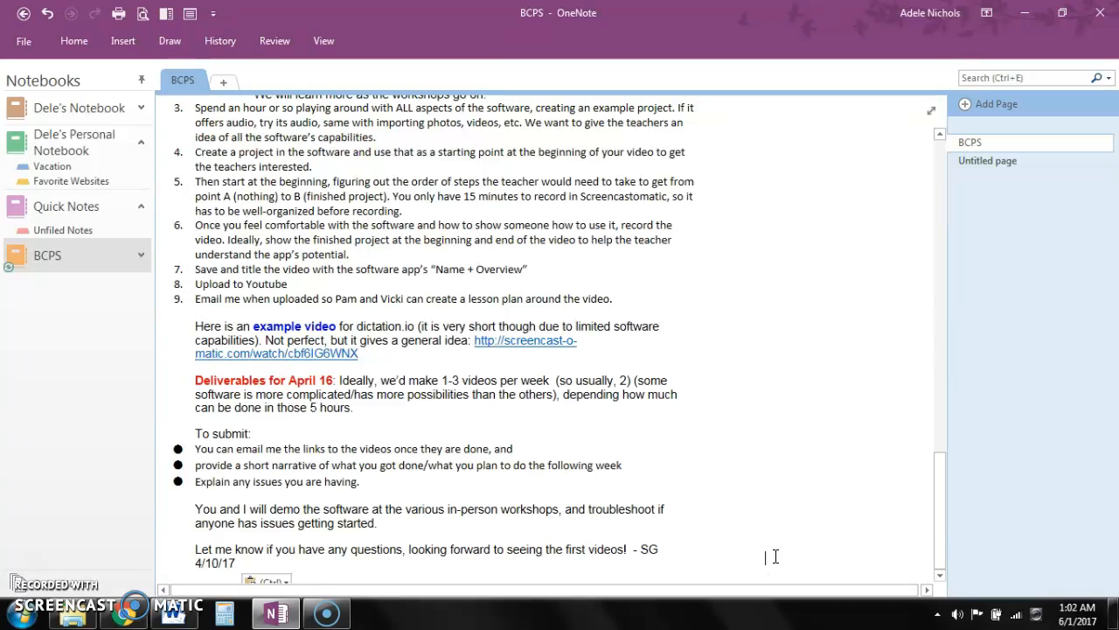
click(775, 556)
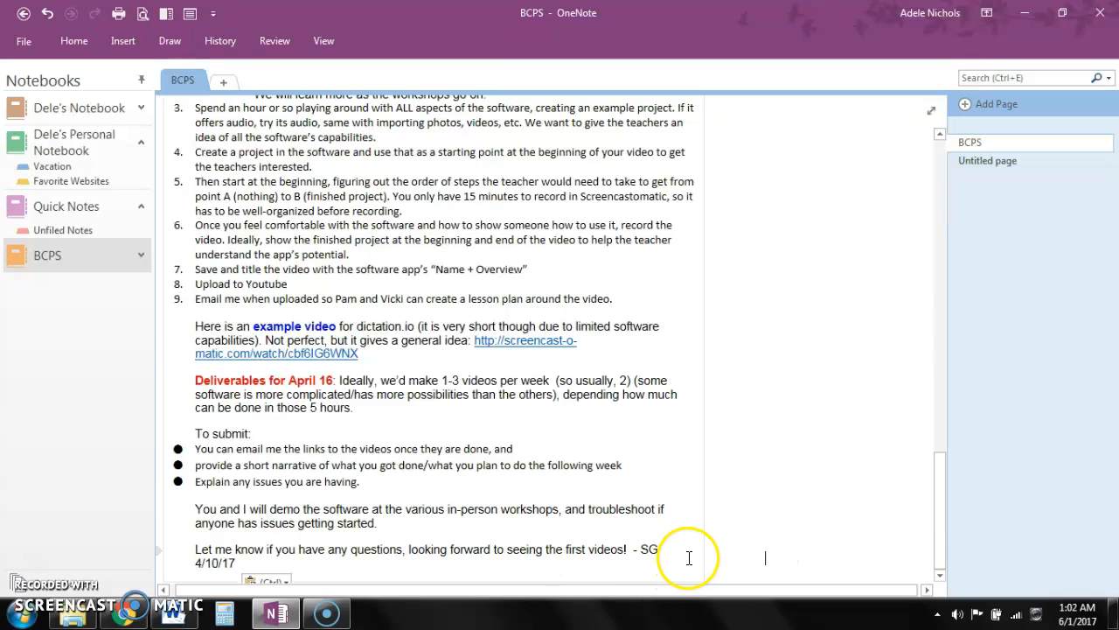
click(766, 552)
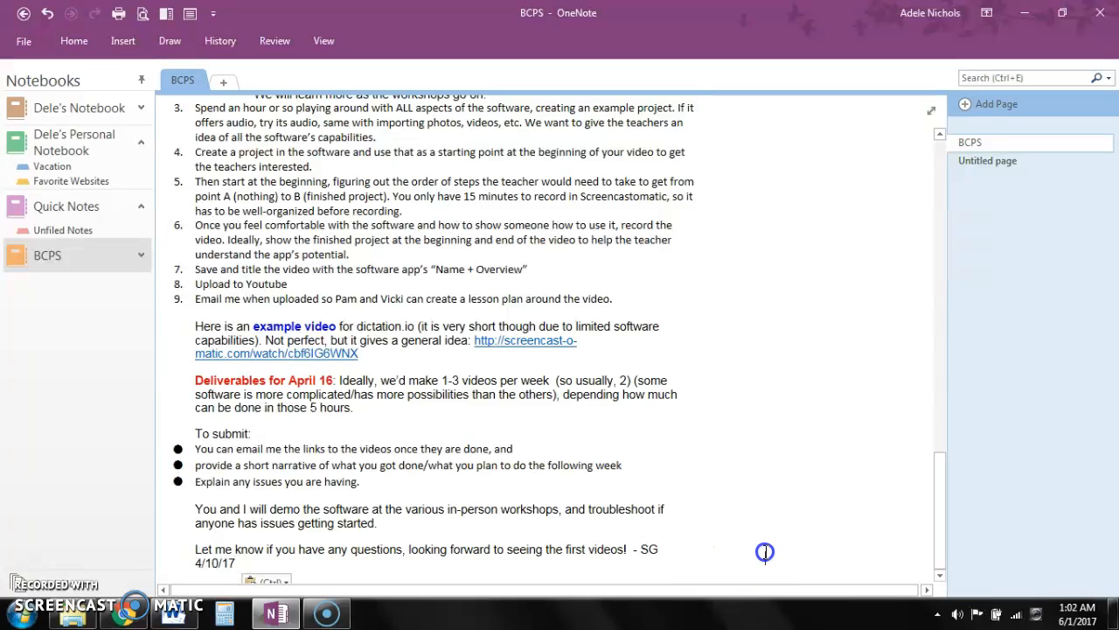
text(ssssss)
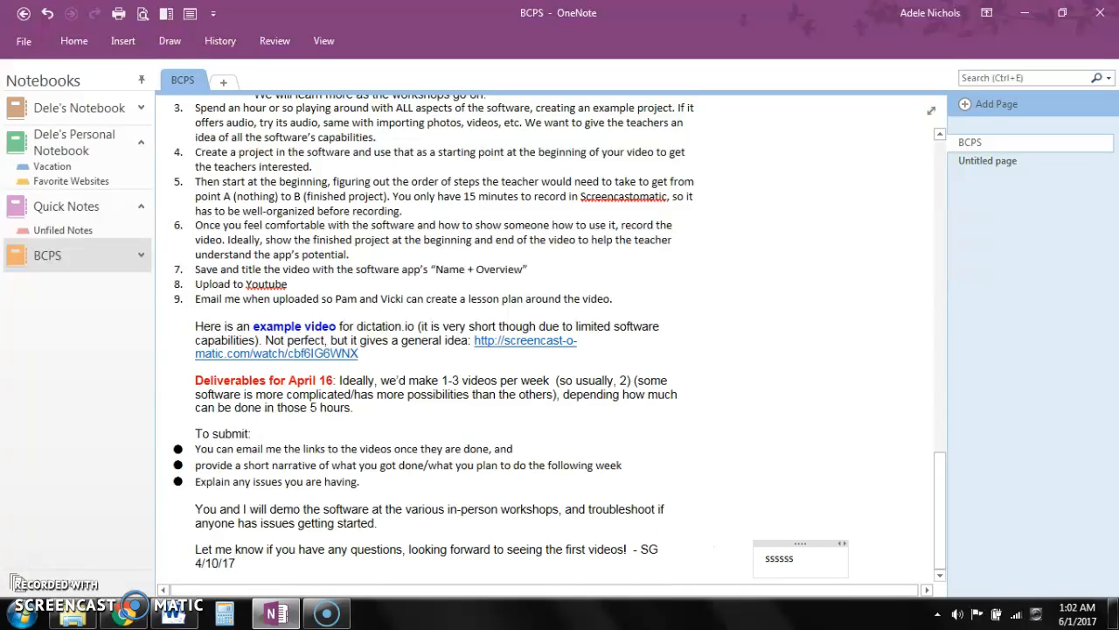
key(BackSpace)
text(ssssssksksksk)
key(ctrl+z)
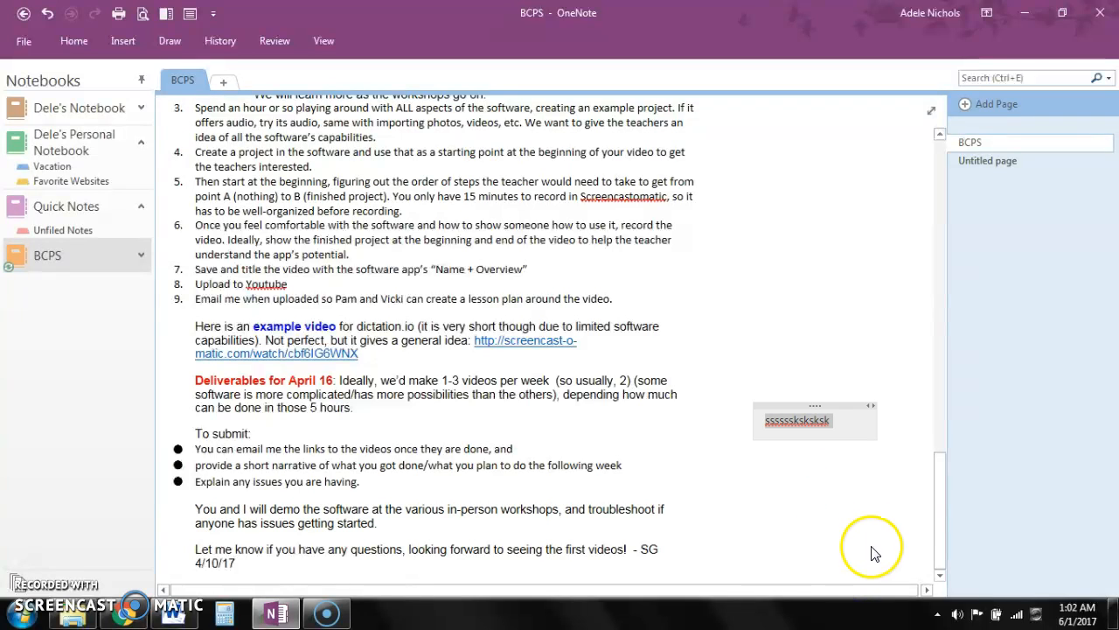
key(shift)
key(shift)
key(shift)
key(shift)
key(shift)
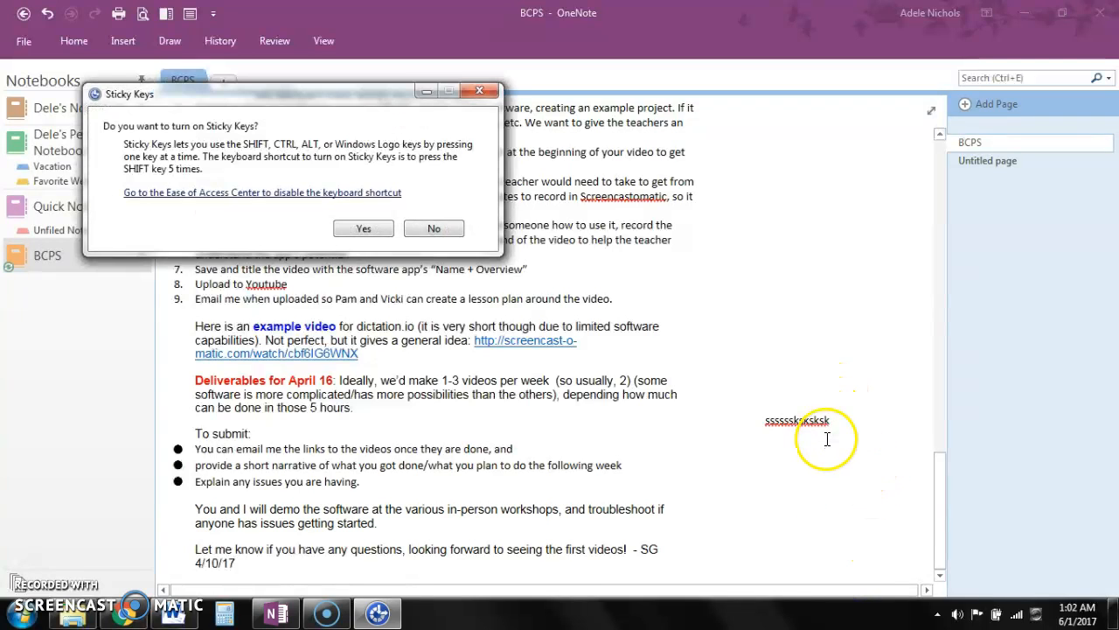
click(478, 96)
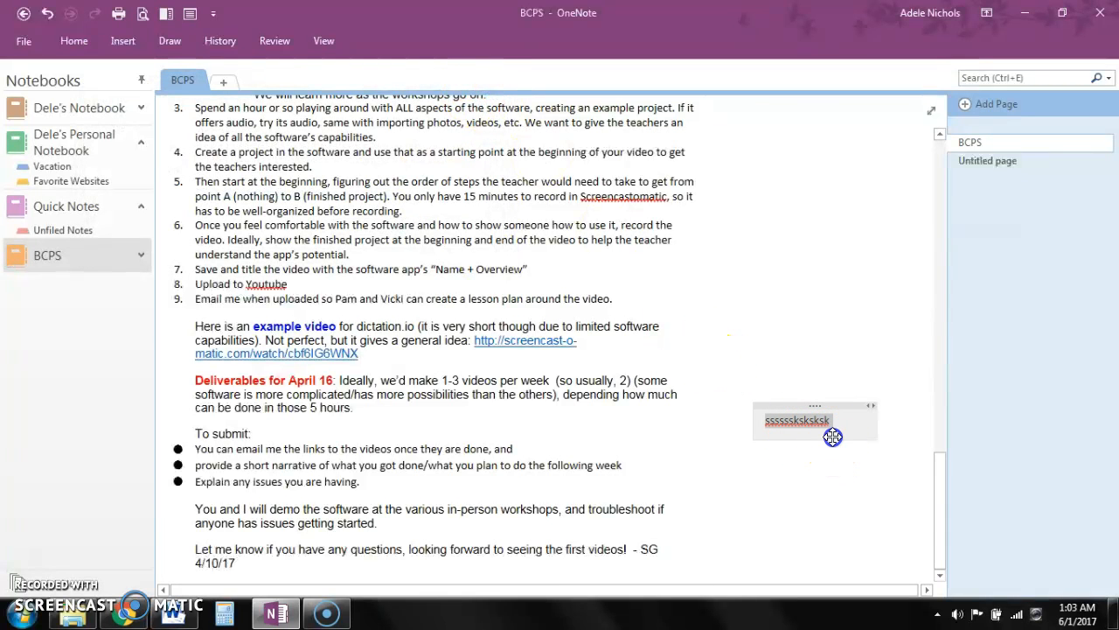
Extend the side note with "dkdkdkd" and add "kdkd" below it after a blank line.
click(854, 418)
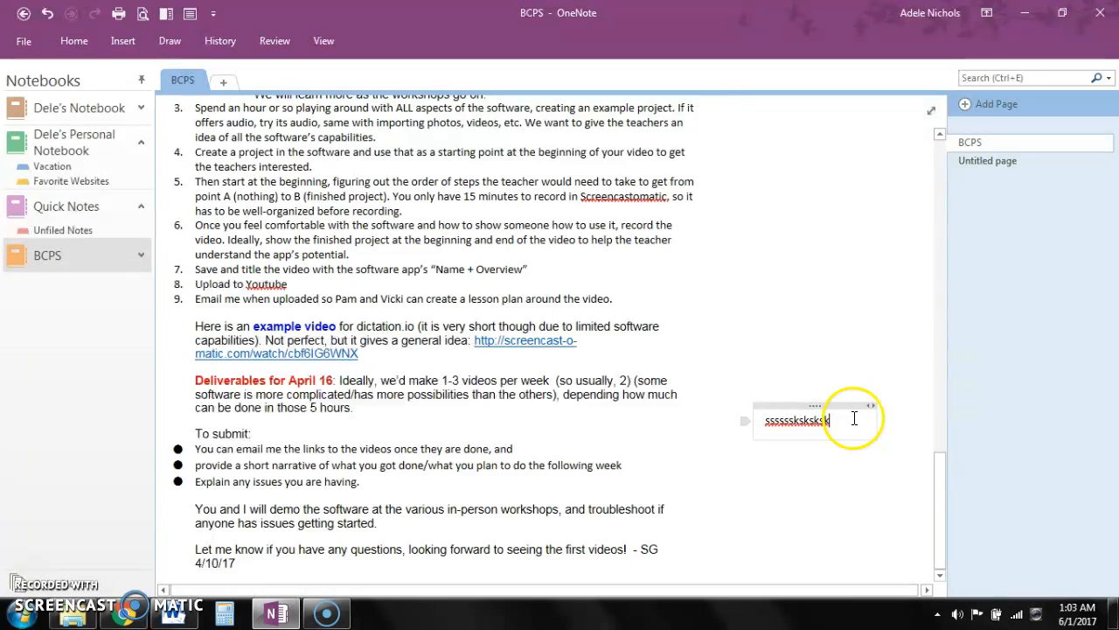
text(dkdkdkd)
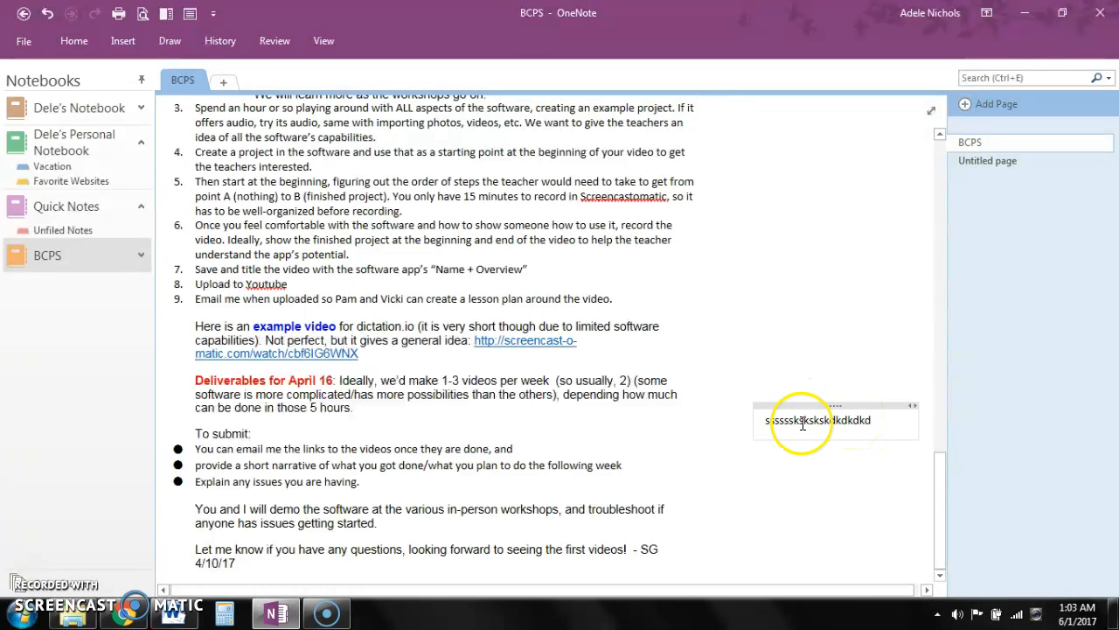
click(975, 162)
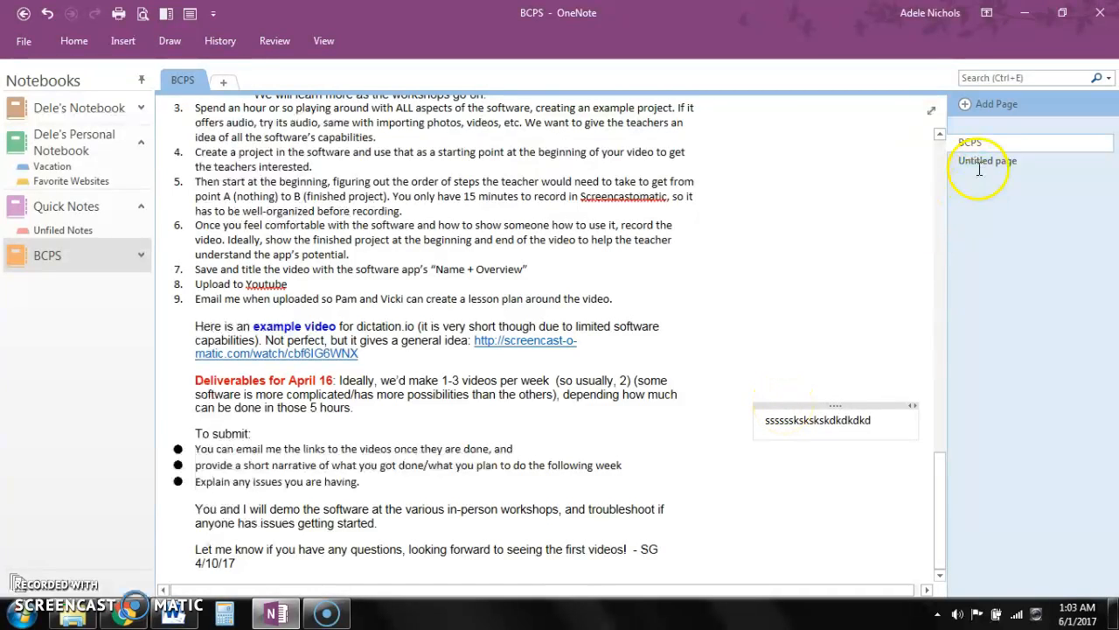
click(779, 435)
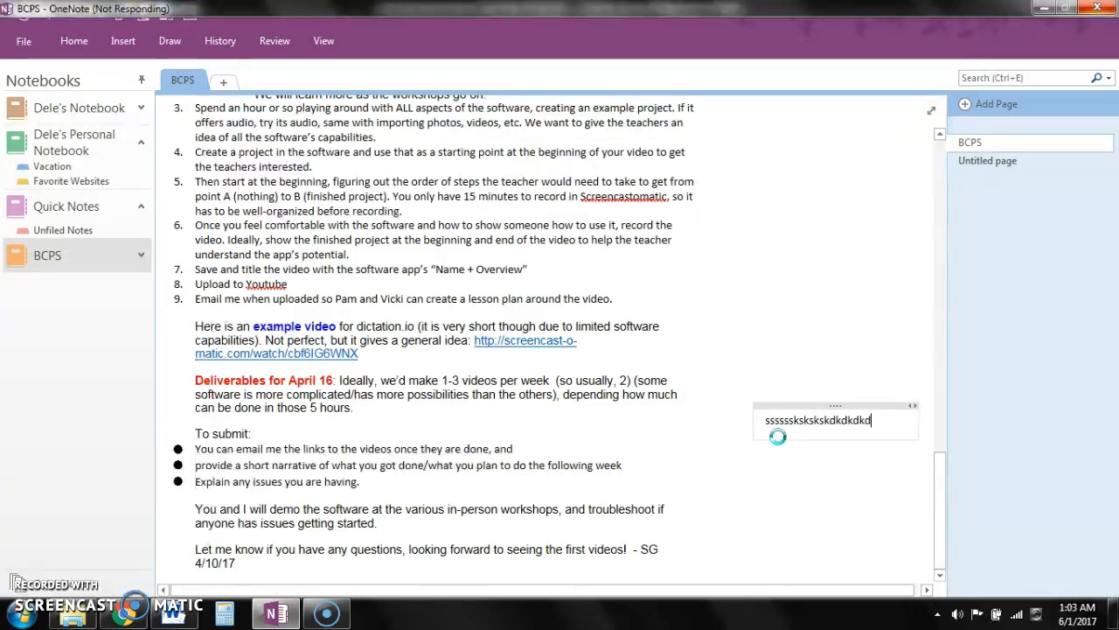
key(Return)
key(Return)
text(kdkd)
click(763, 412)
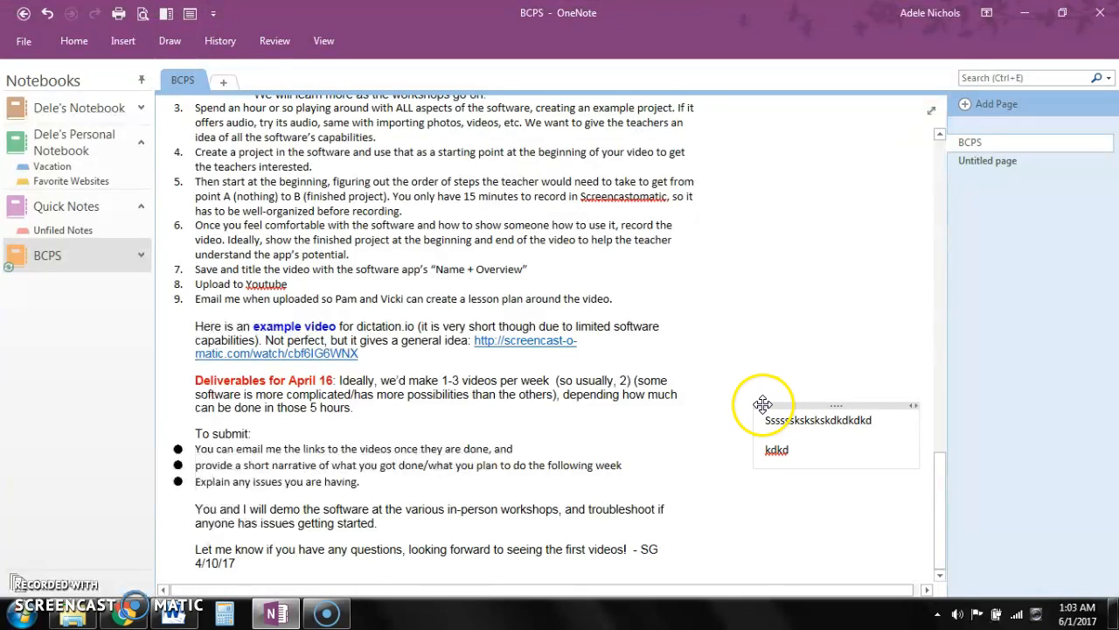
click(813, 459)
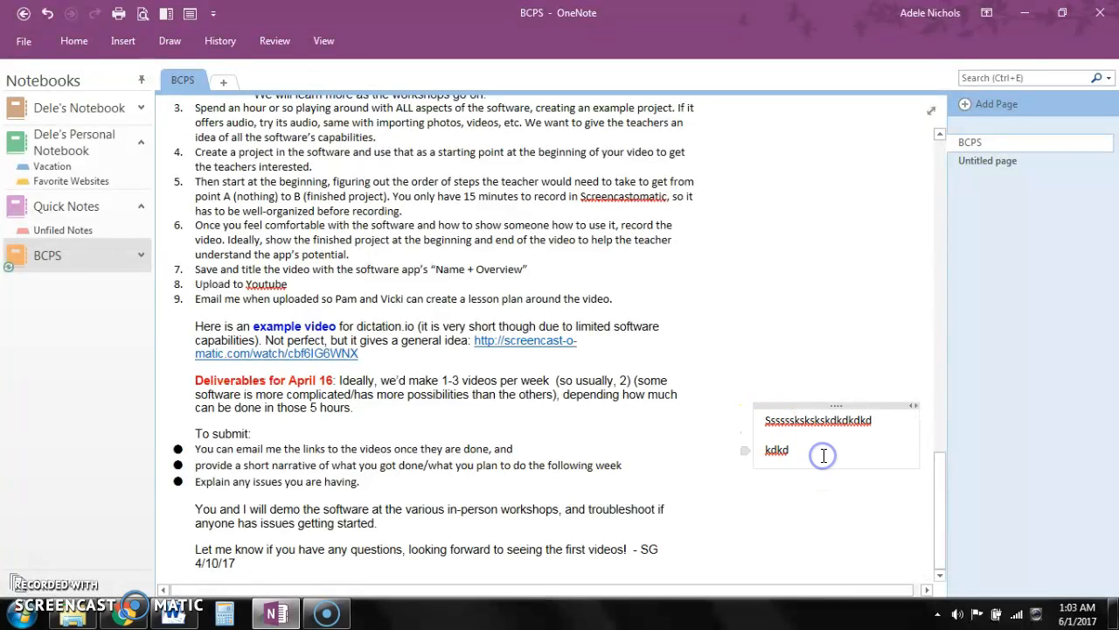
View the untitled page and return to the BCPS page.
click(987, 161)
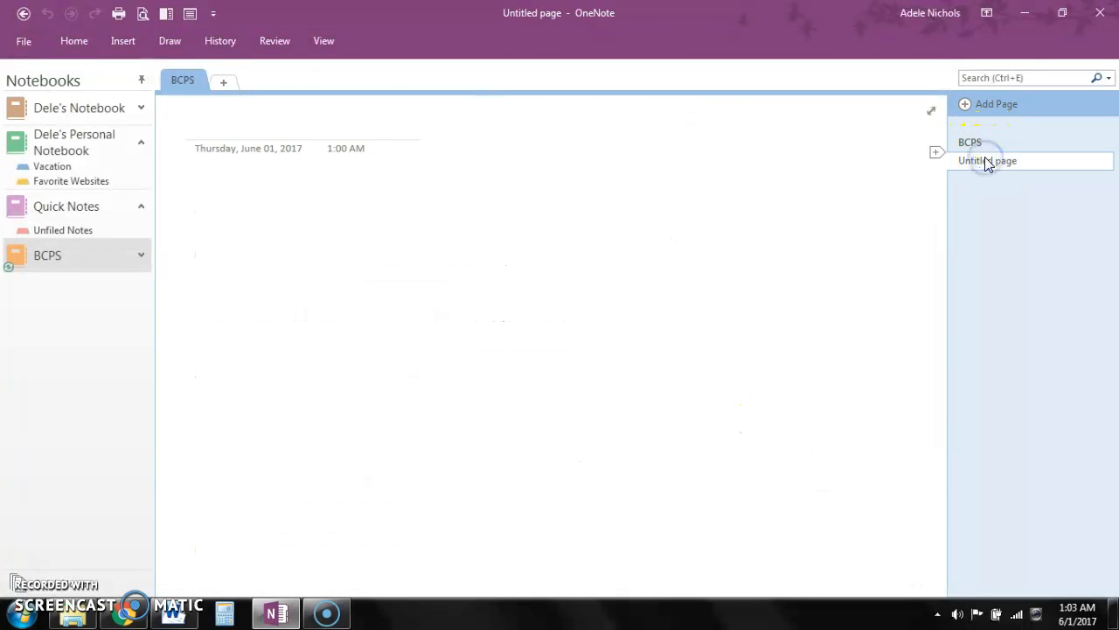
click(221, 124)
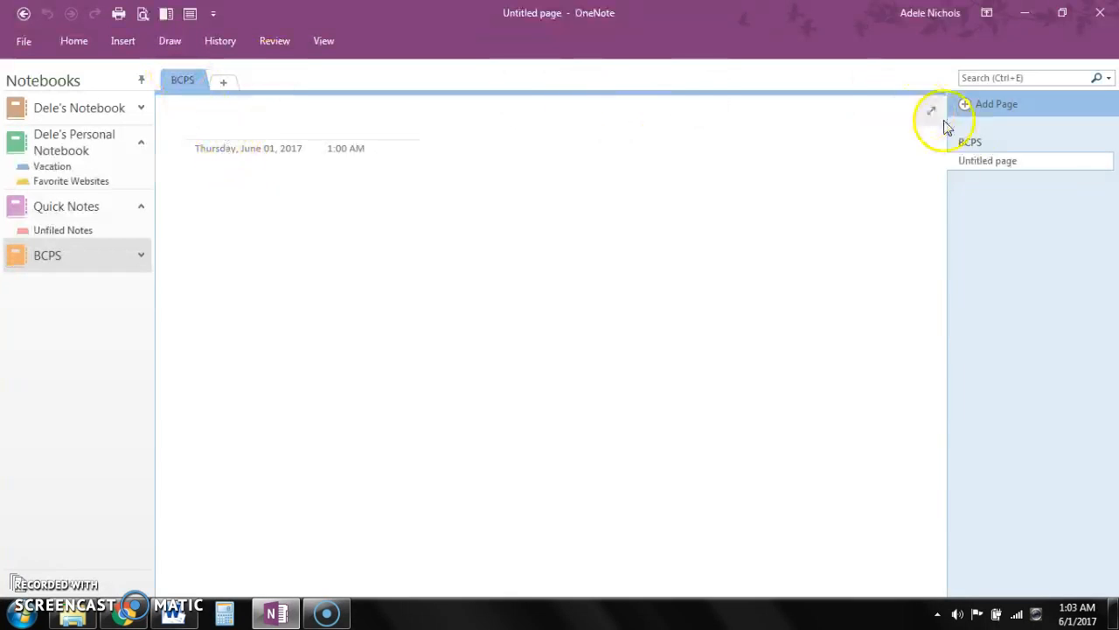
click(981, 144)
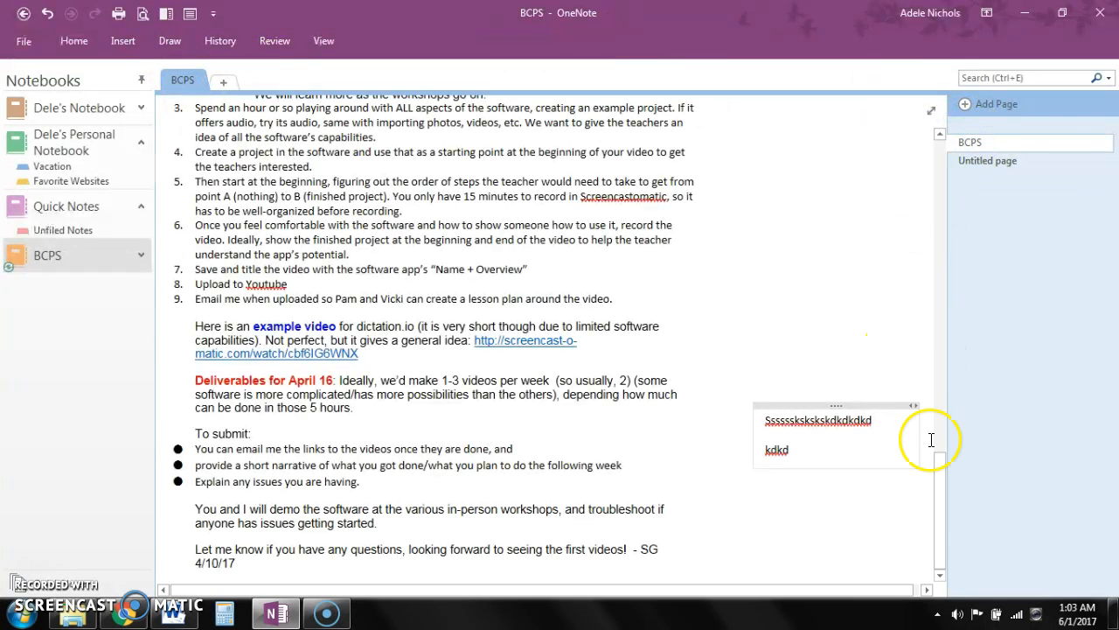
Rename the untitled page as To-Do List.
click(1008, 161)
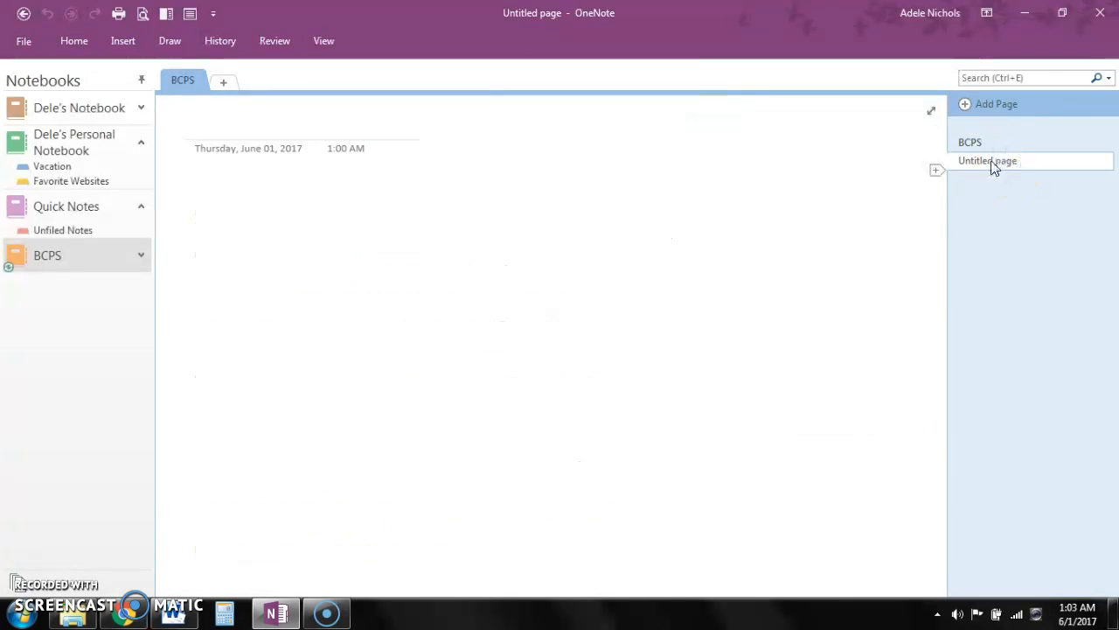
click(989, 161)
right_click(989, 161)
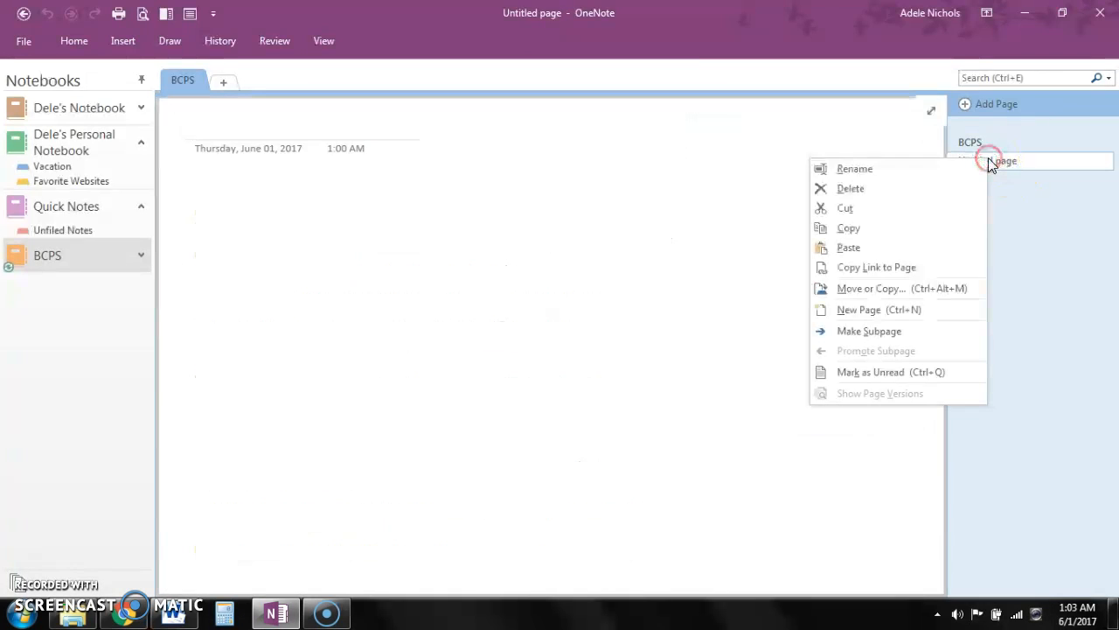
click(916, 173)
text(To-Do)
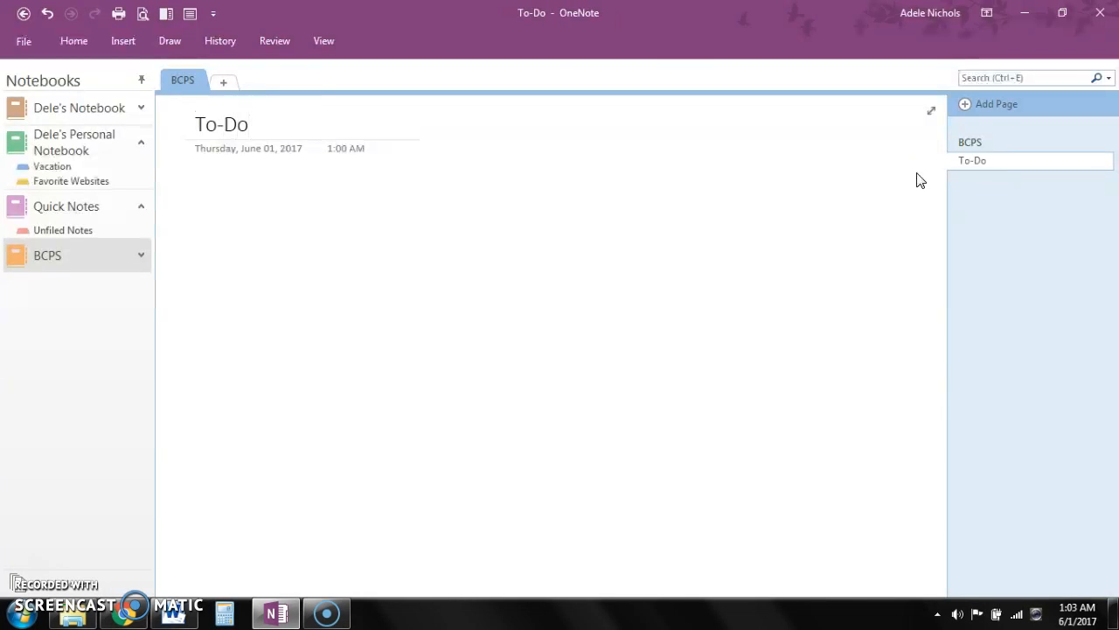
text( List)
key(Return)
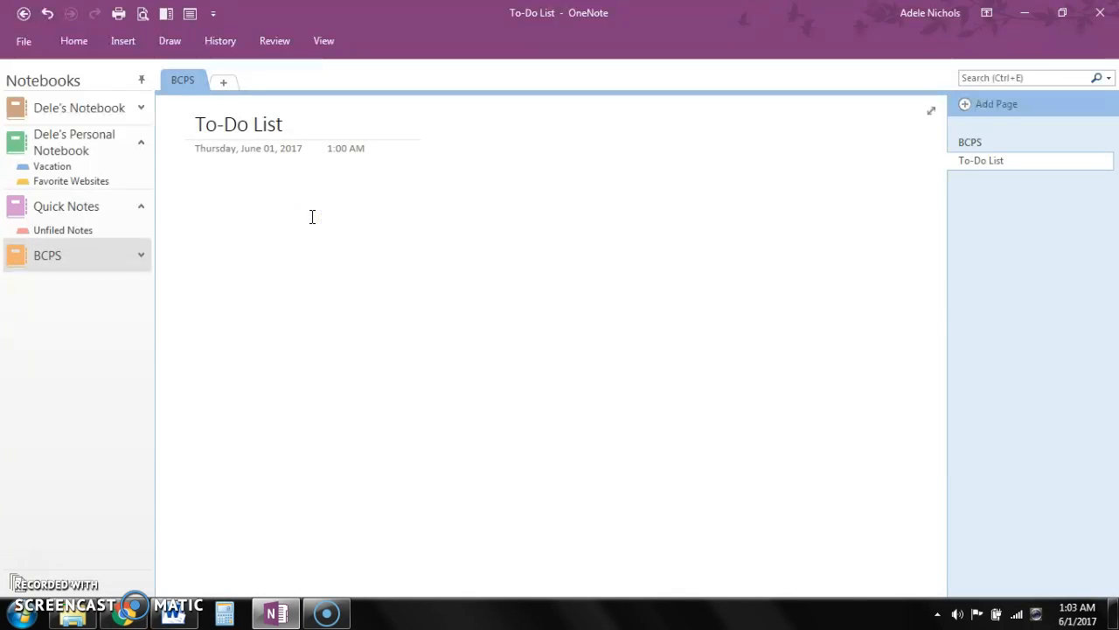
Write a heading with the owner's first name followed by "'s To-Do List", and add "Create Videos" below it after a blank line.
text(Adele)
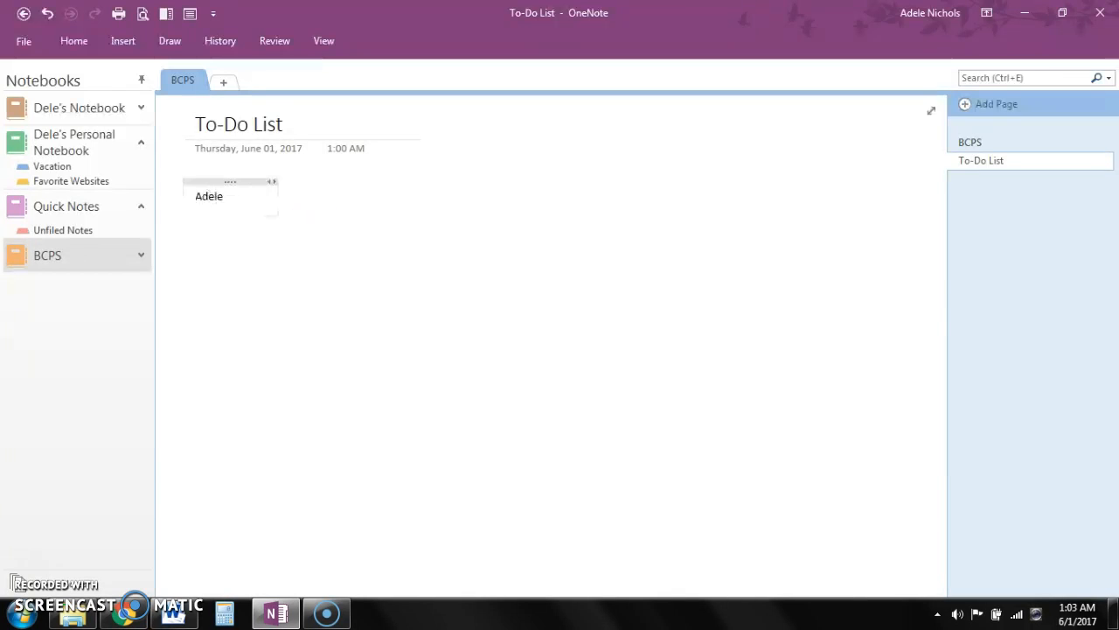
text(s)
key(BackSpace)
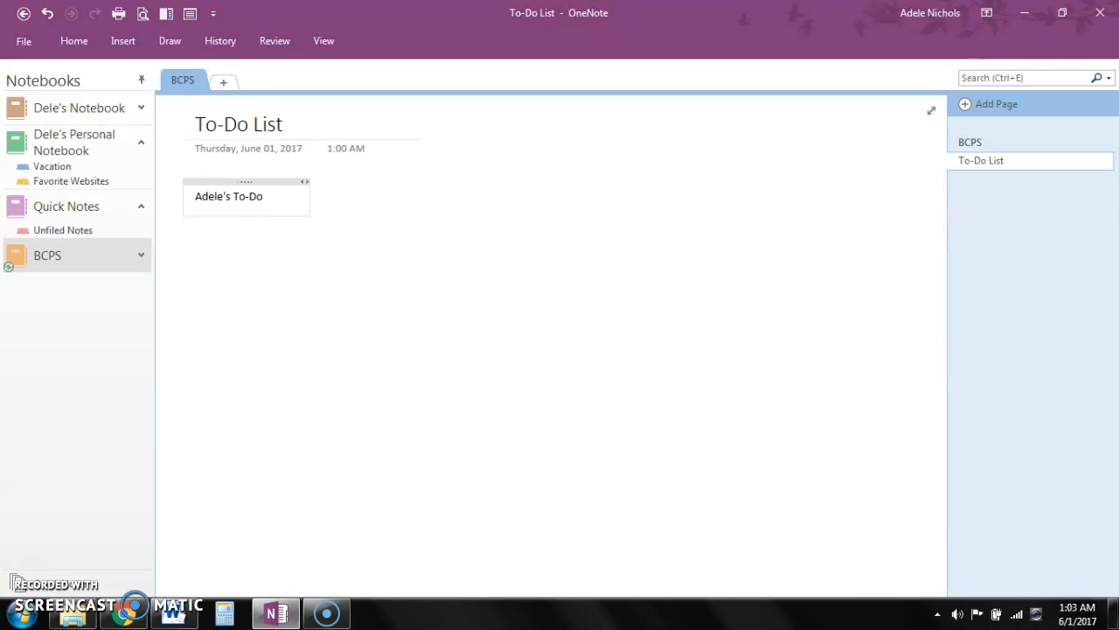
text(reate Videos)
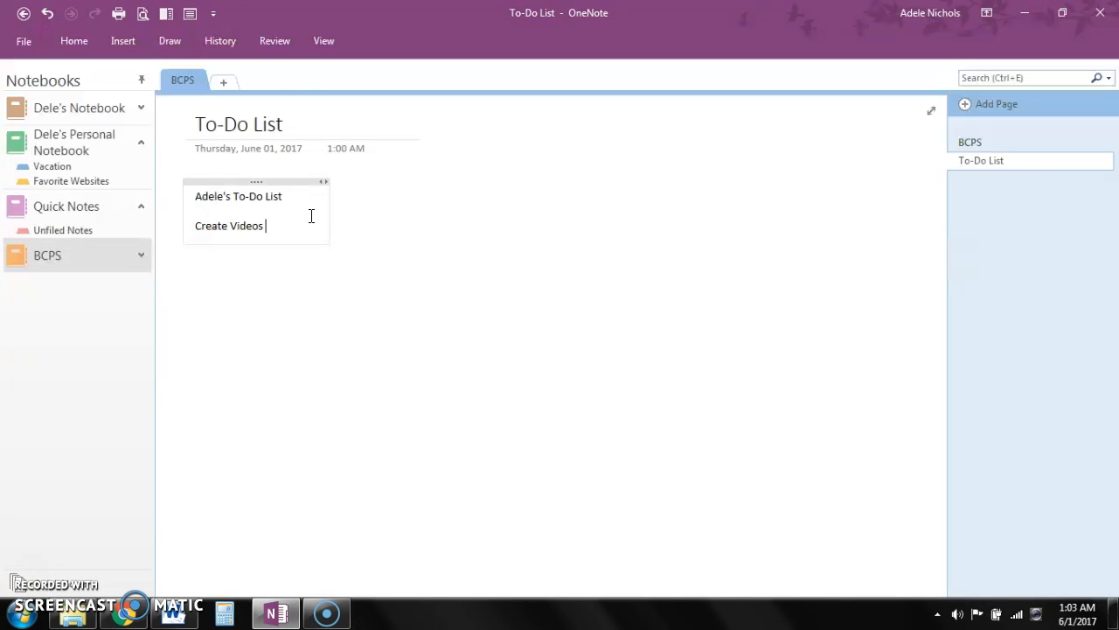
Set the heading and "Create Videos" text to size 12, trying the Aharoni font before settling on Algerian.
drag(268, 227, 188, 192)
click(243, 147)
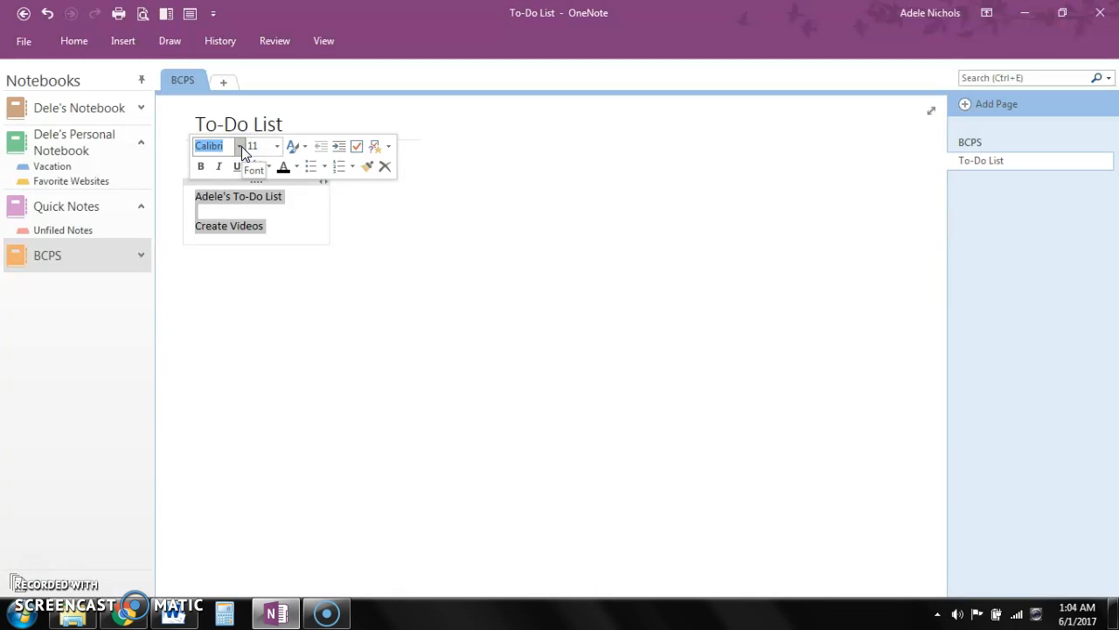
click(241, 149)
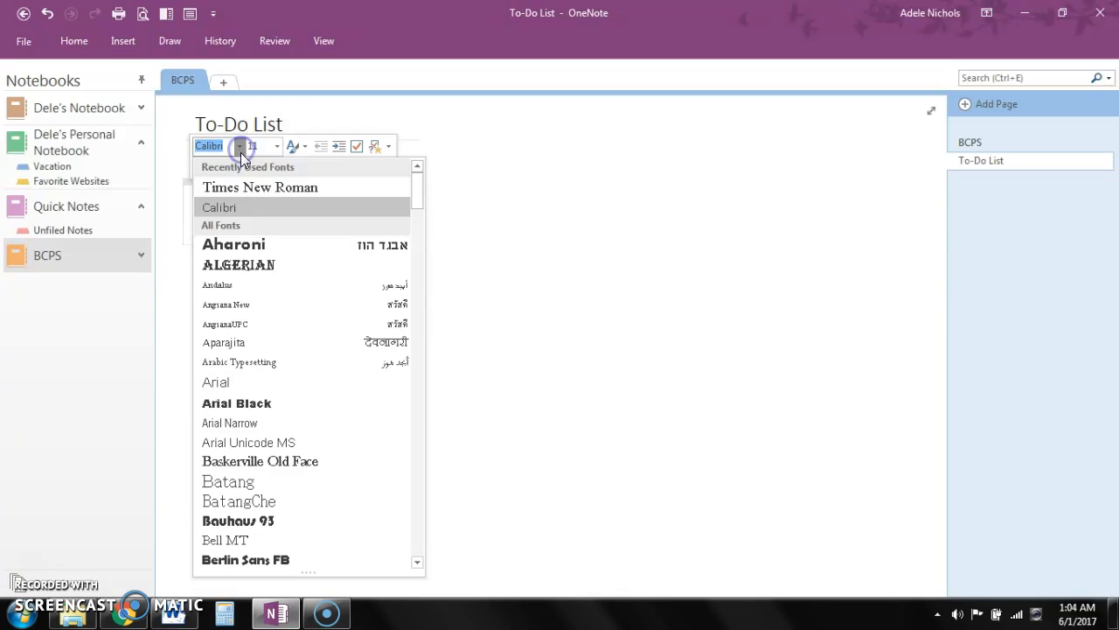
click(263, 244)
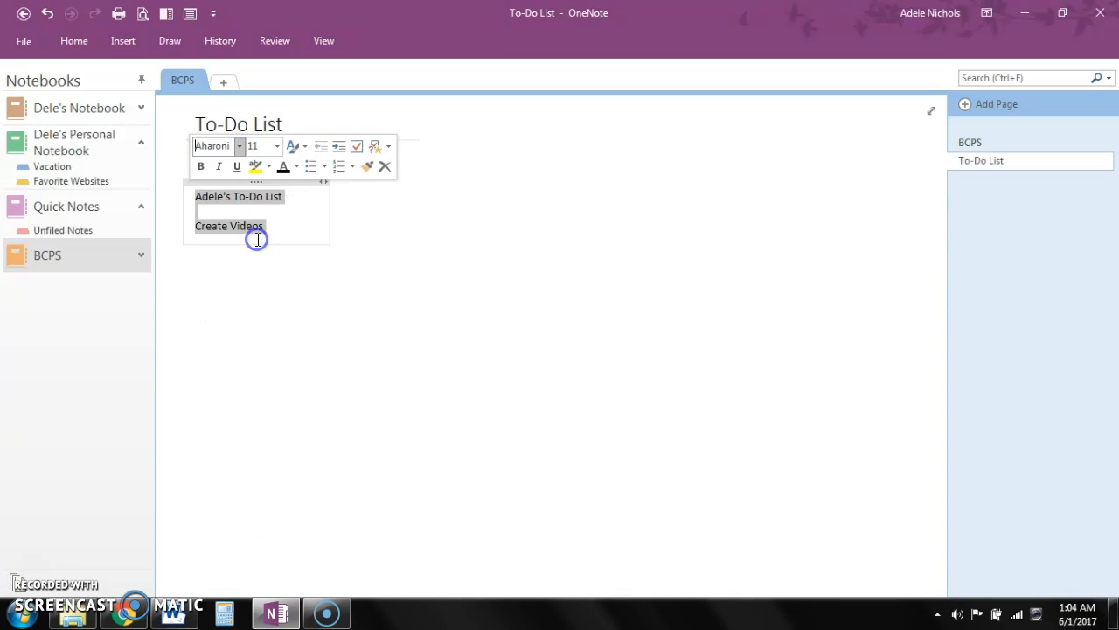
click(277, 145)
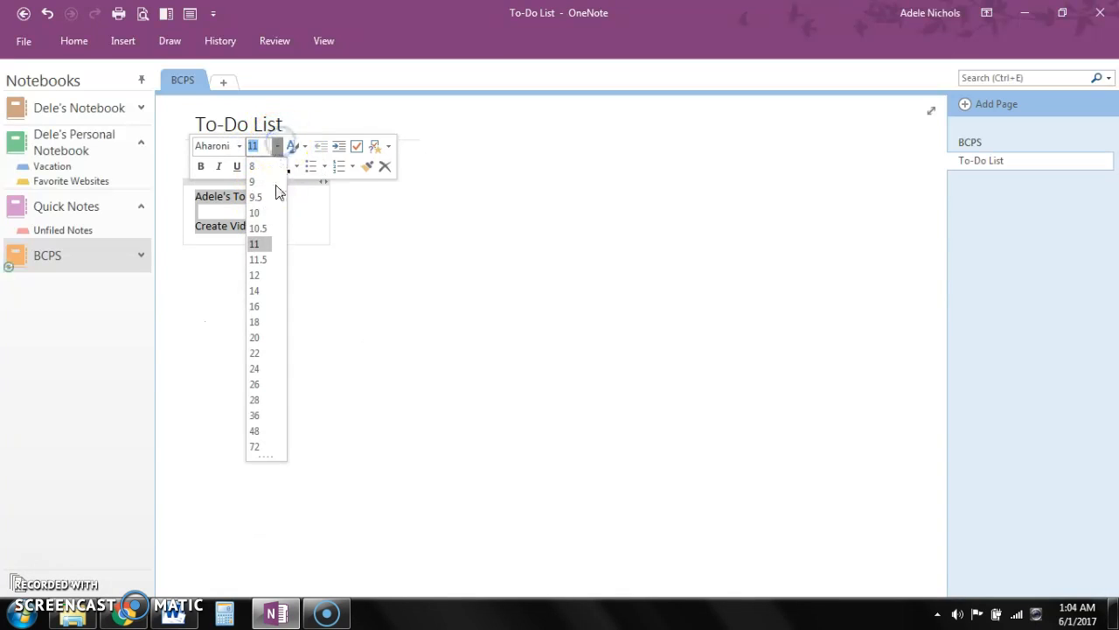
click(266, 272)
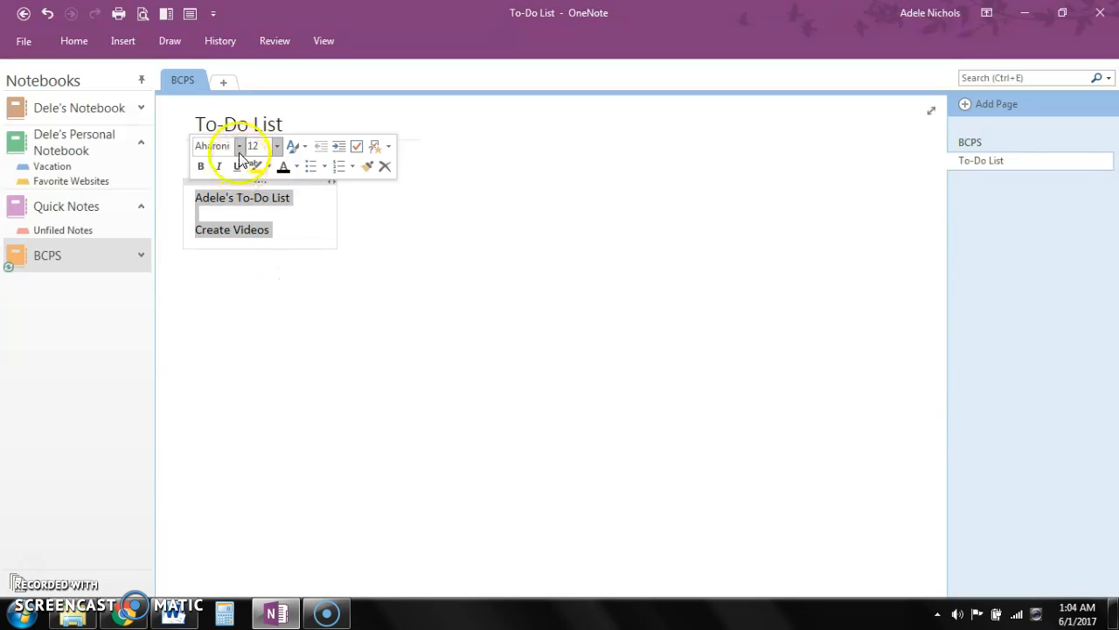
click(239, 146)
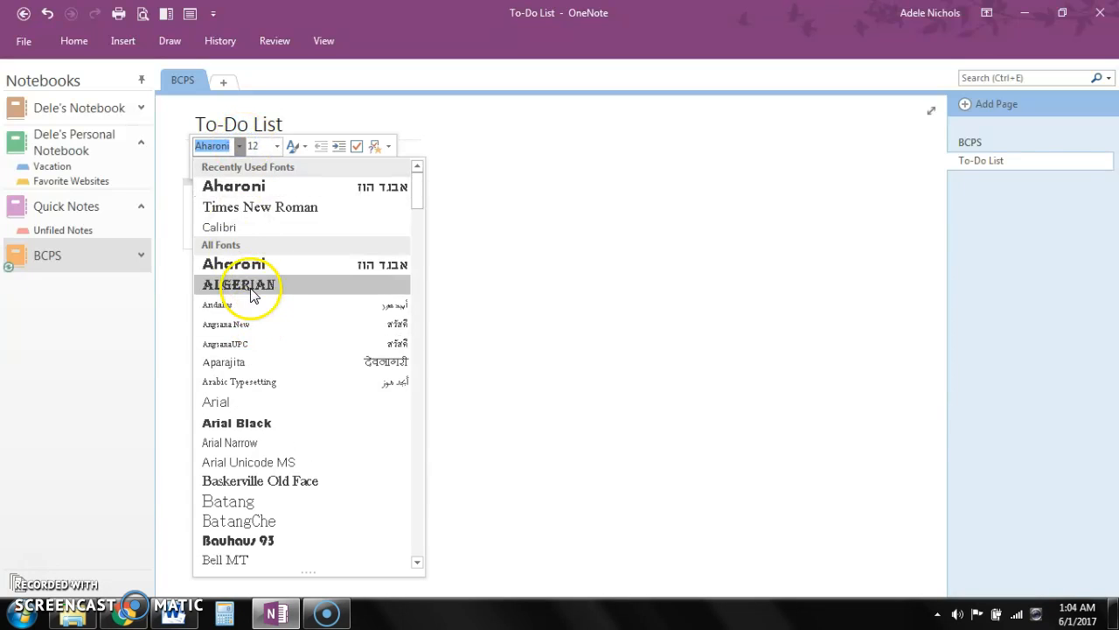
click(253, 293)
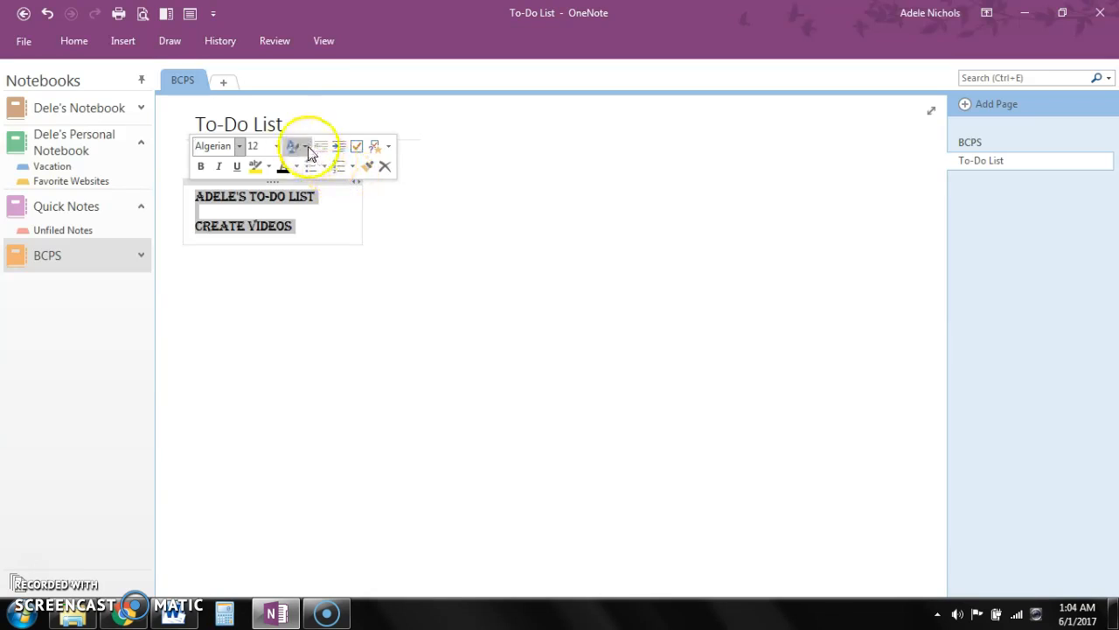
Delete the selected heading and task text, and undo the deletion.
click(383, 168)
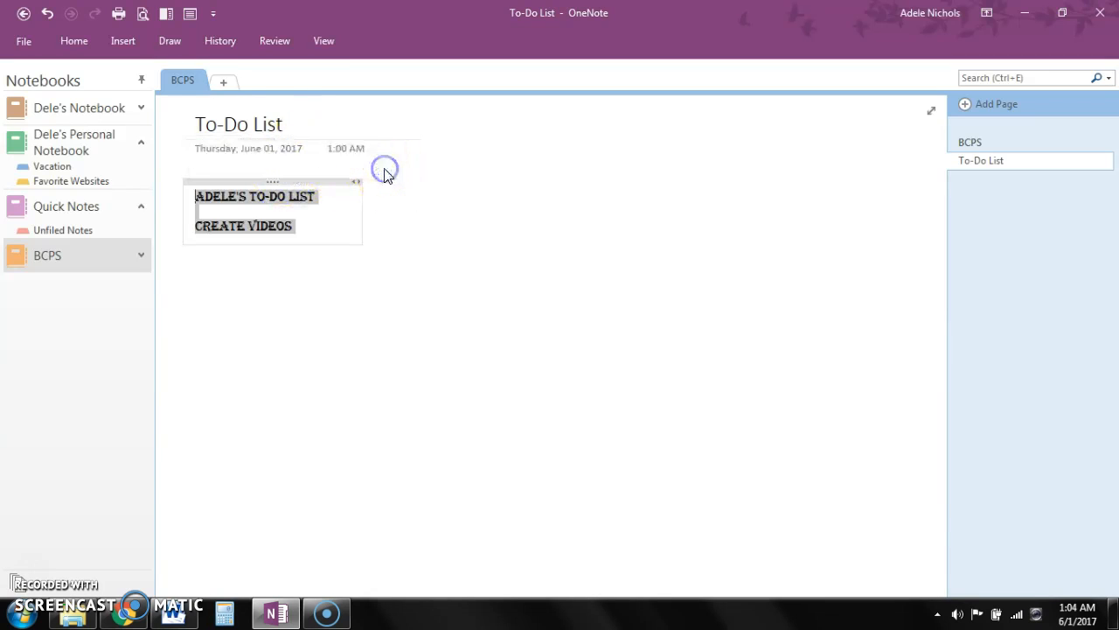
click(48, 13)
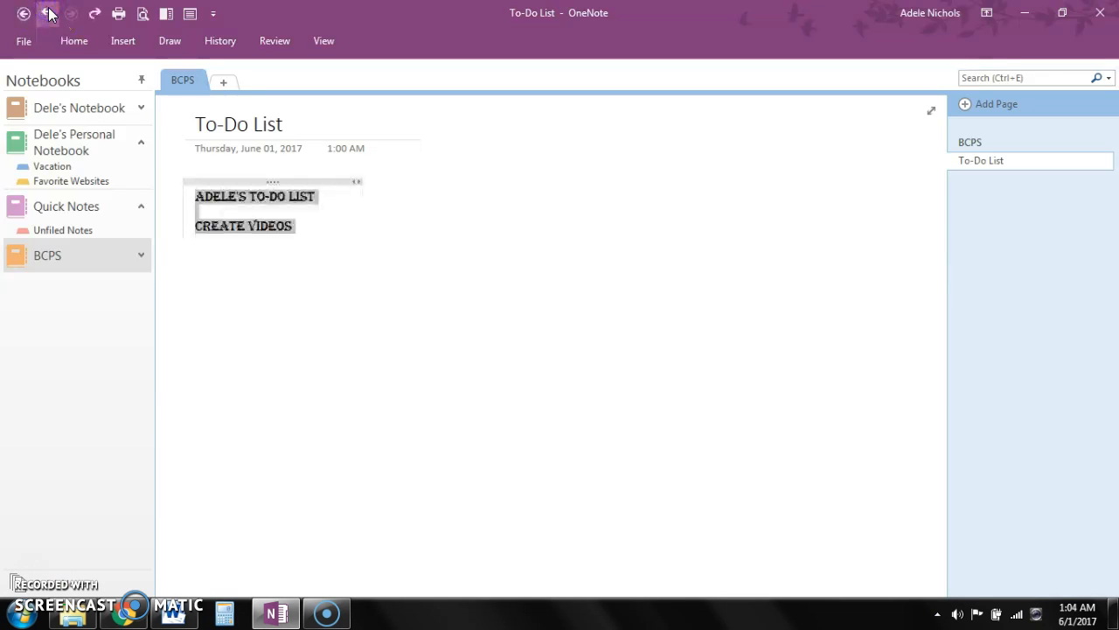
Insert the Spring 2017 to-do list Word document from the Research Assistant II folder on the desktop as a file printout, and return to OneNote.
click(169, 44)
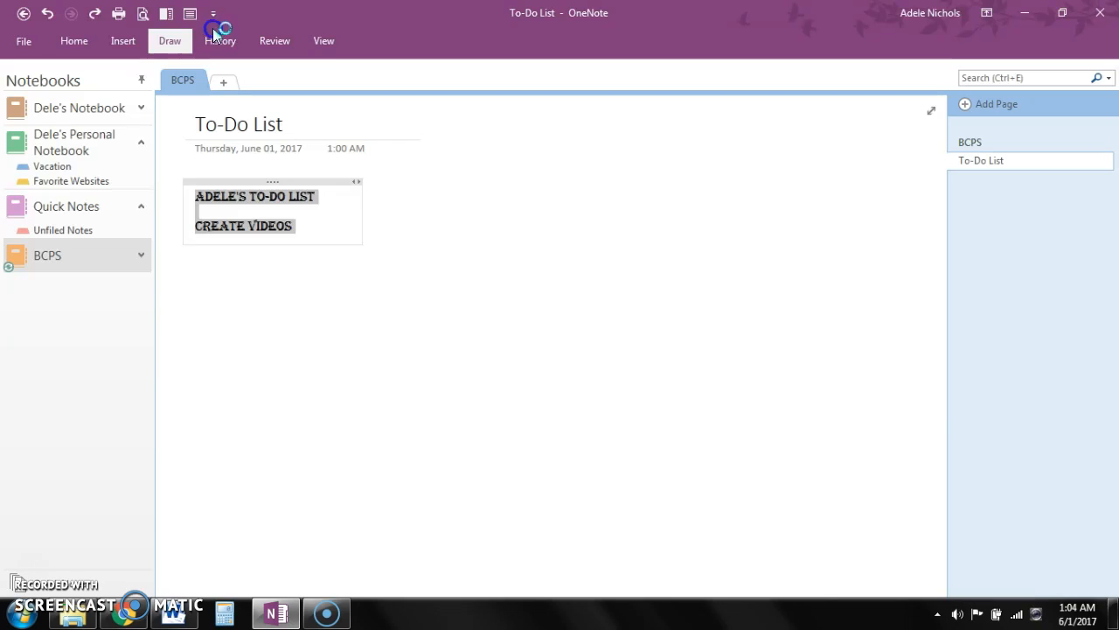
click(272, 41)
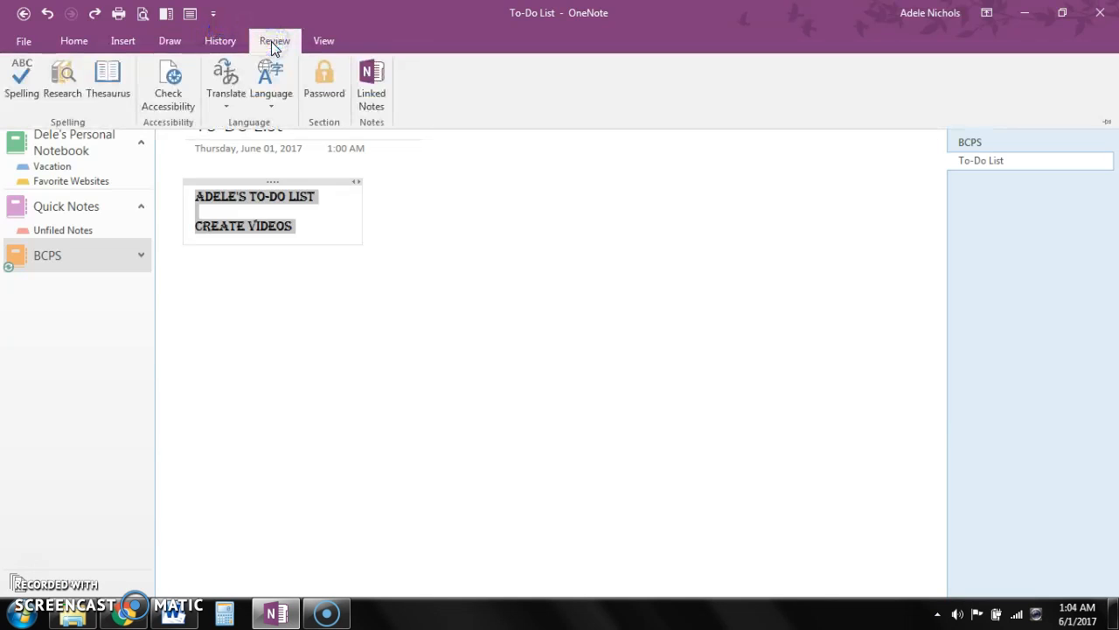
click(120, 41)
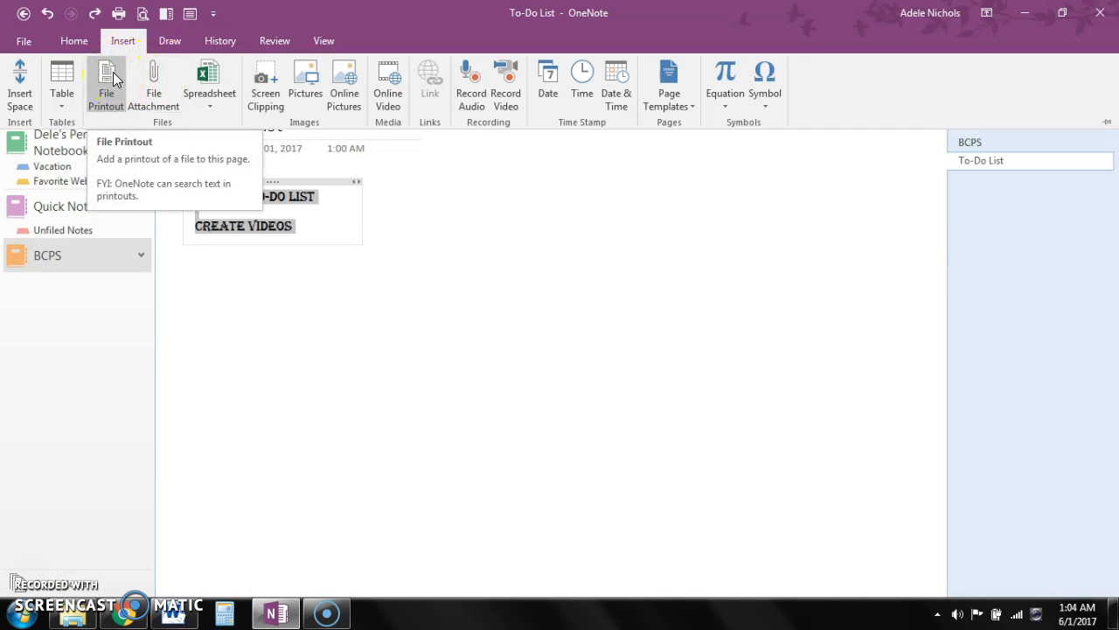
click(113, 77)
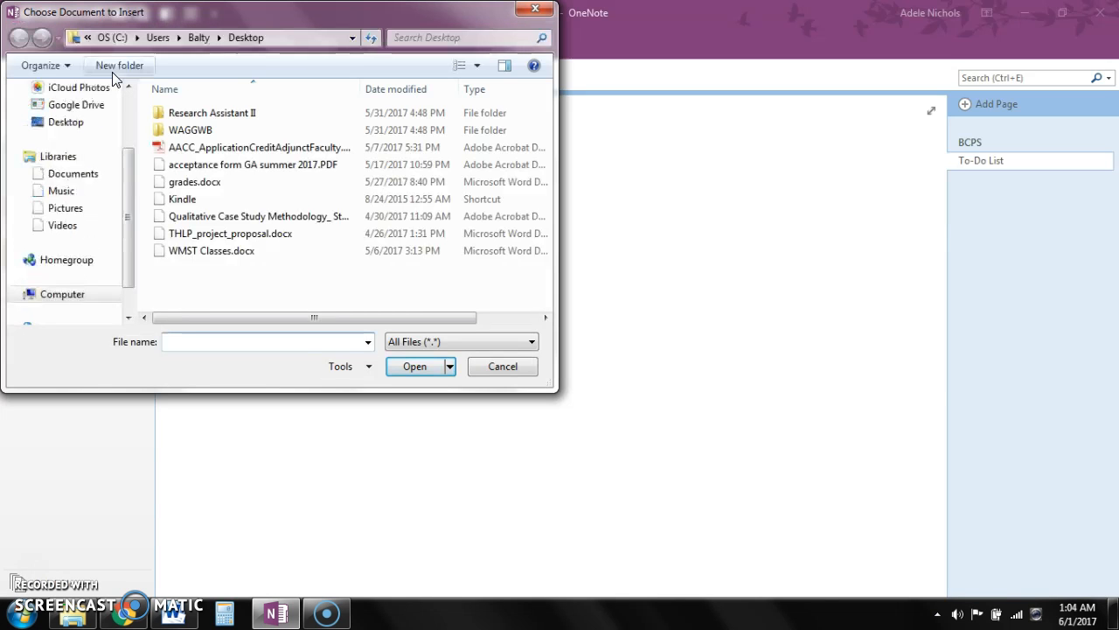
click(185, 117)
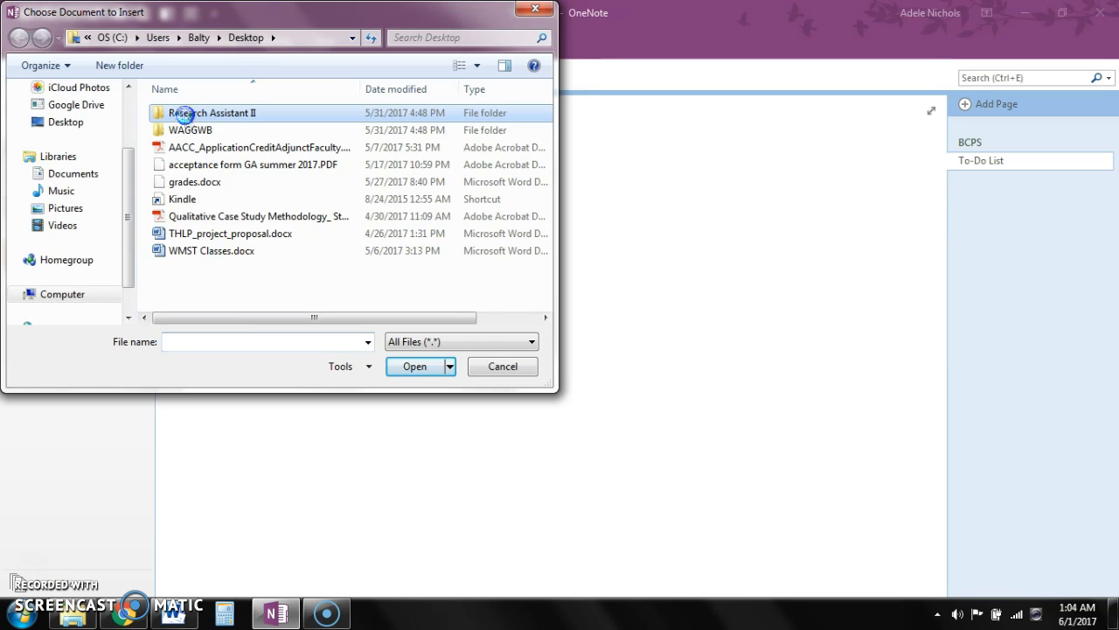
double_click(186, 117)
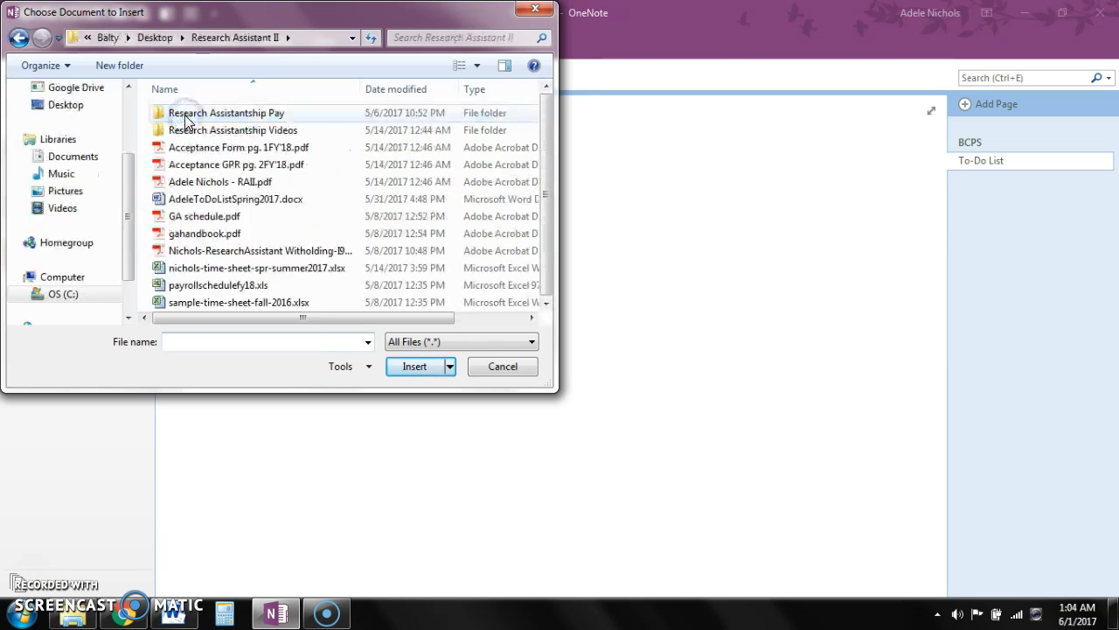
click(236, 203)
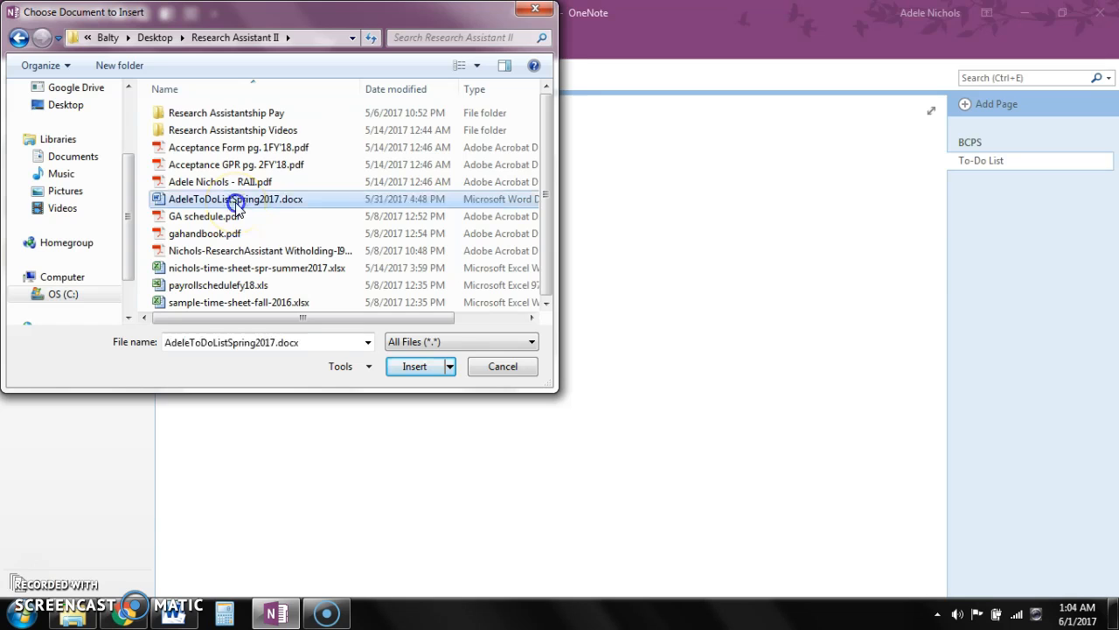
double_click(236, 203)
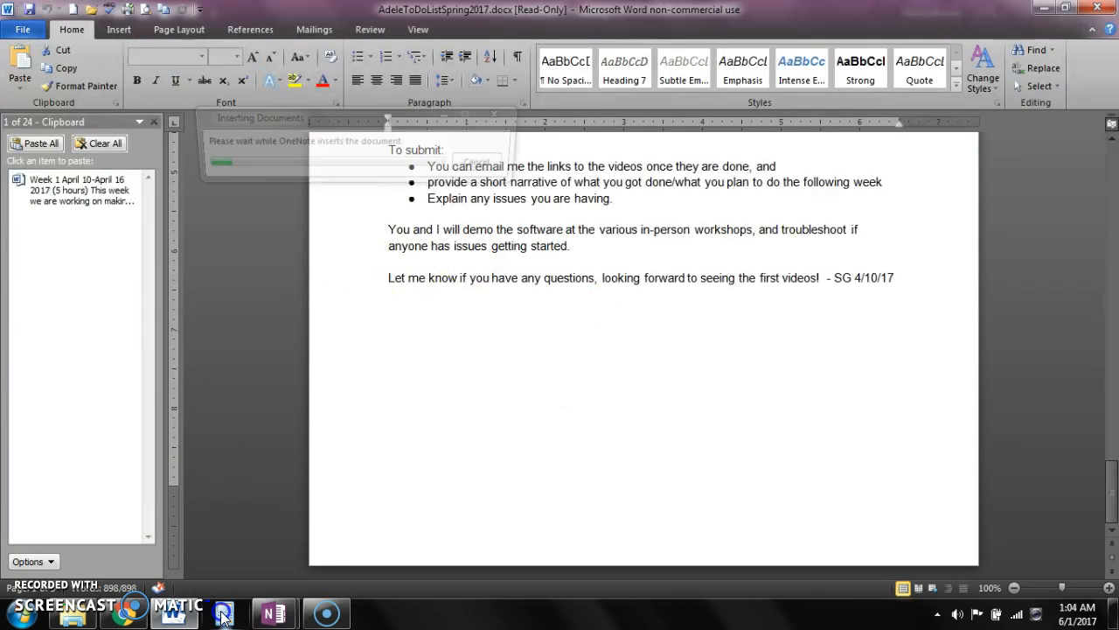
mouse_move(267, 617)
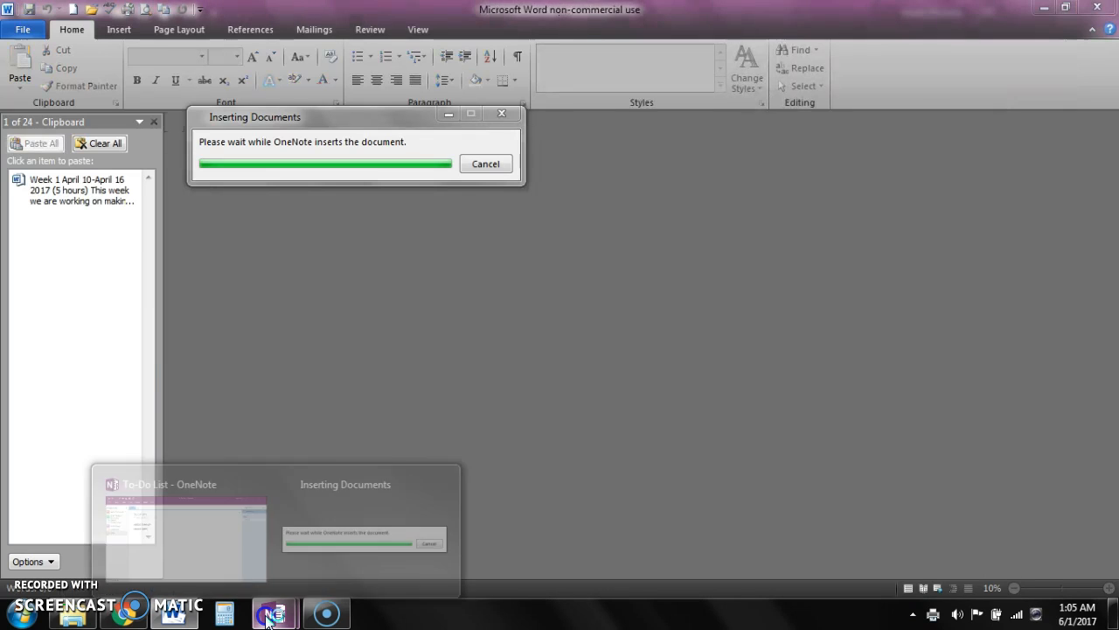
click(206, 494)
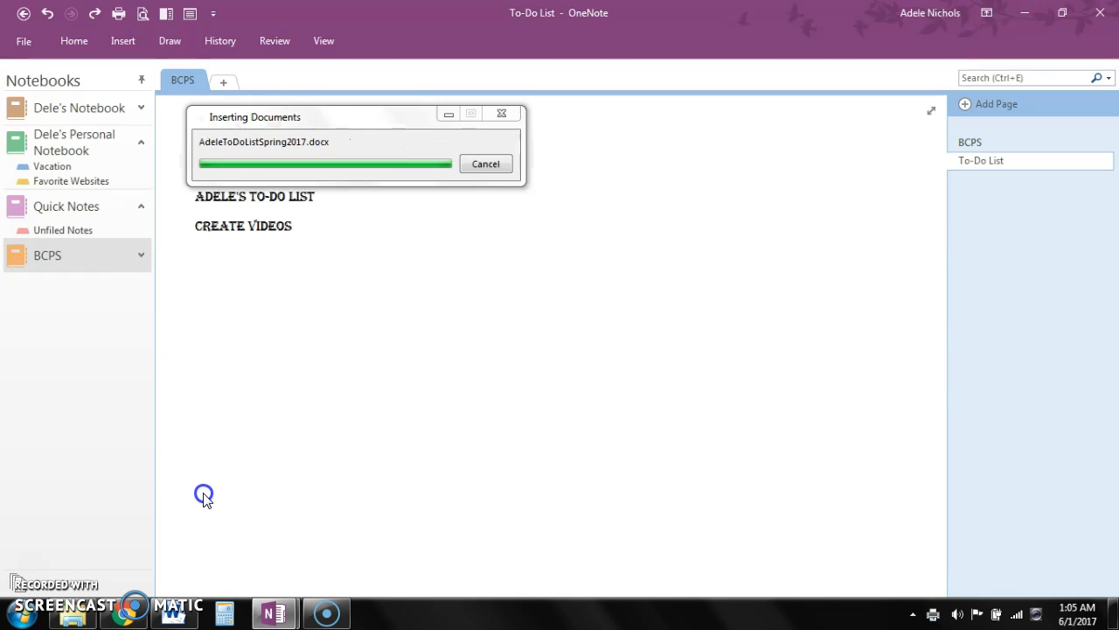
Look through the inserted printout and go back to the beginning of the To-Do List page.
click(329, 402)
drag(941, 522, 952, 219)
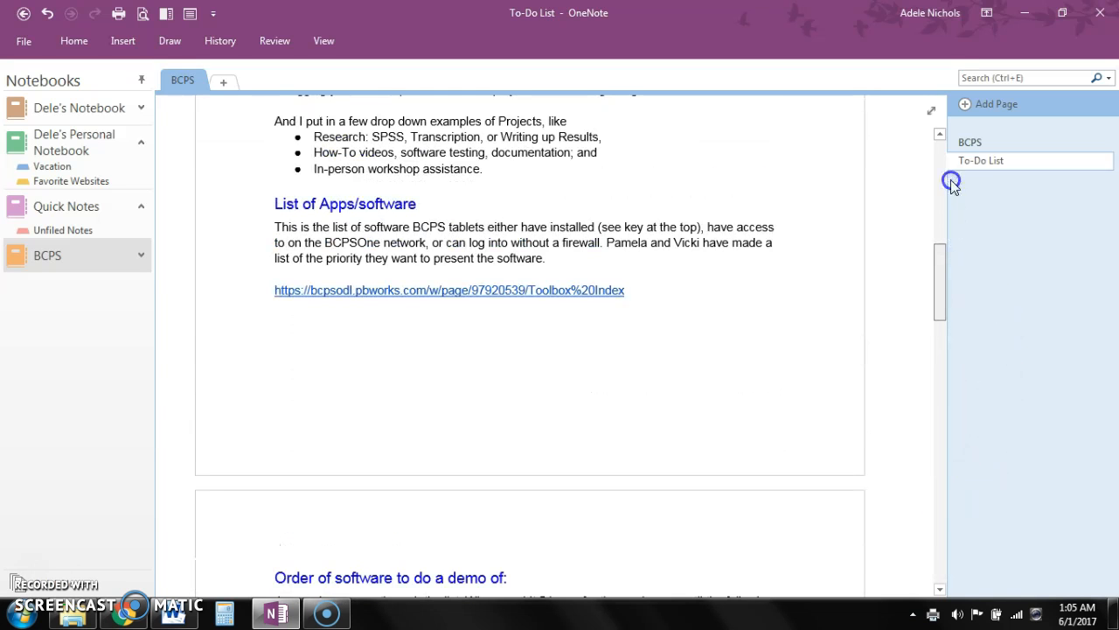
drag(944, 152, 942, 154)
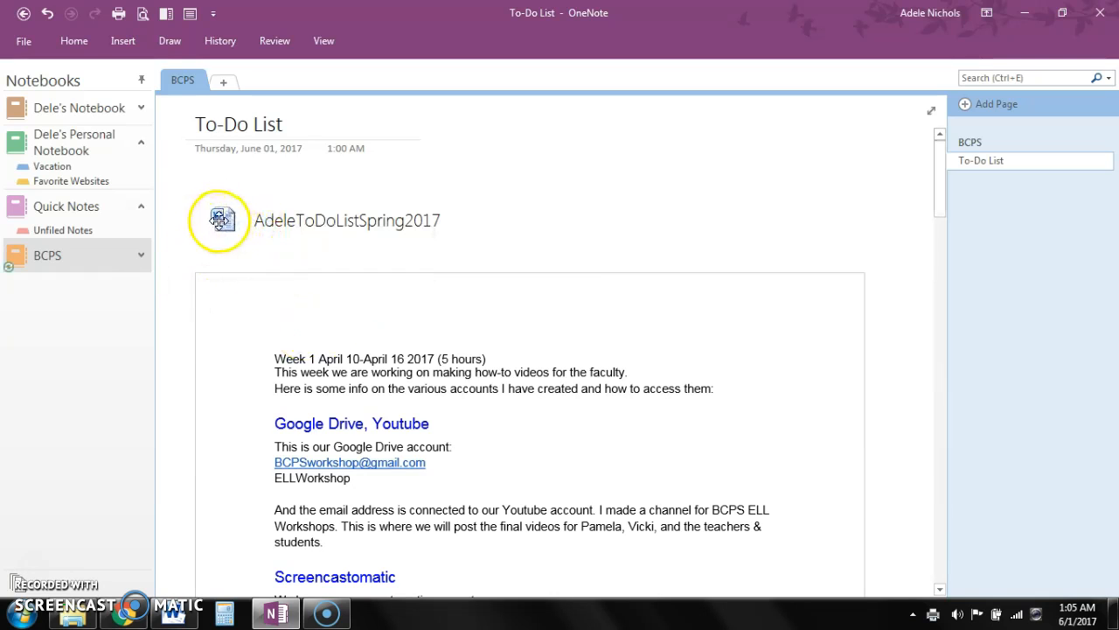
click(123, 42)
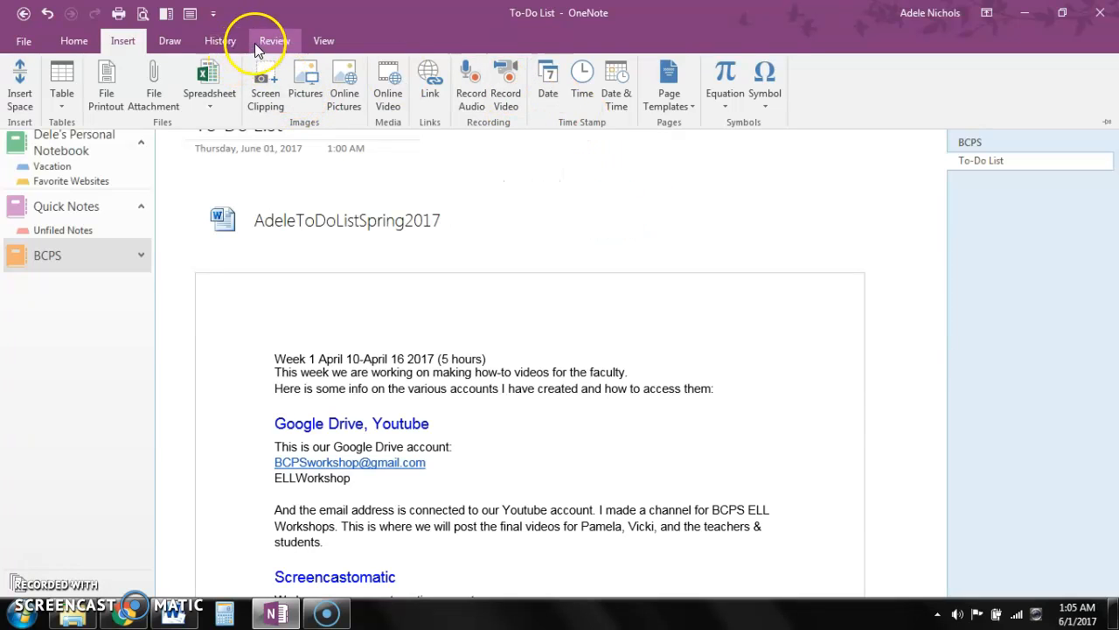
click(276, 42)
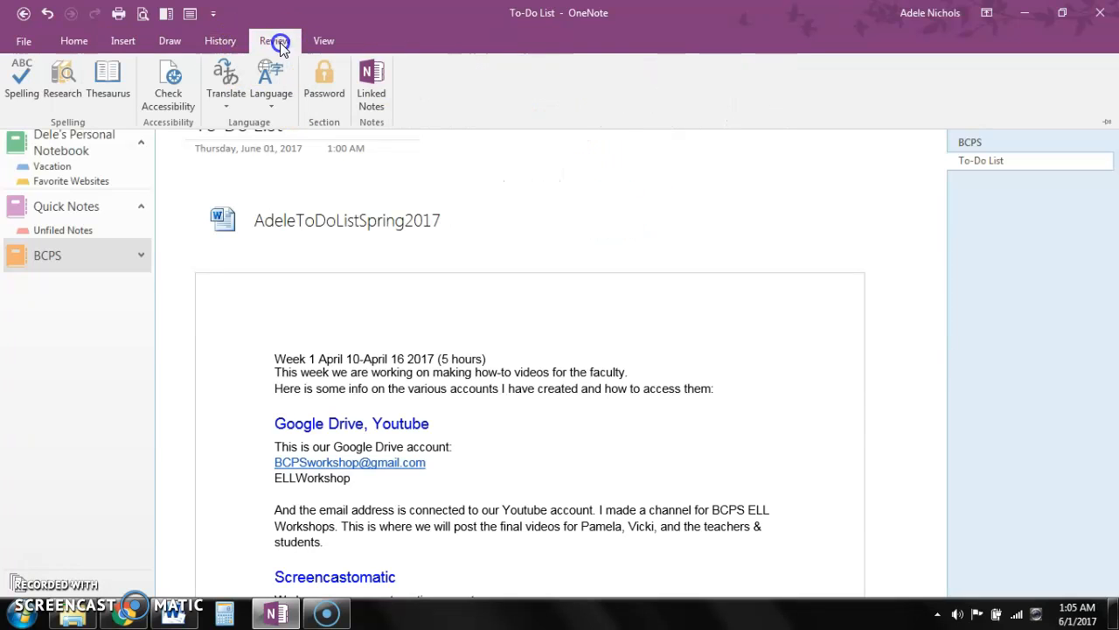
click(181, 41)
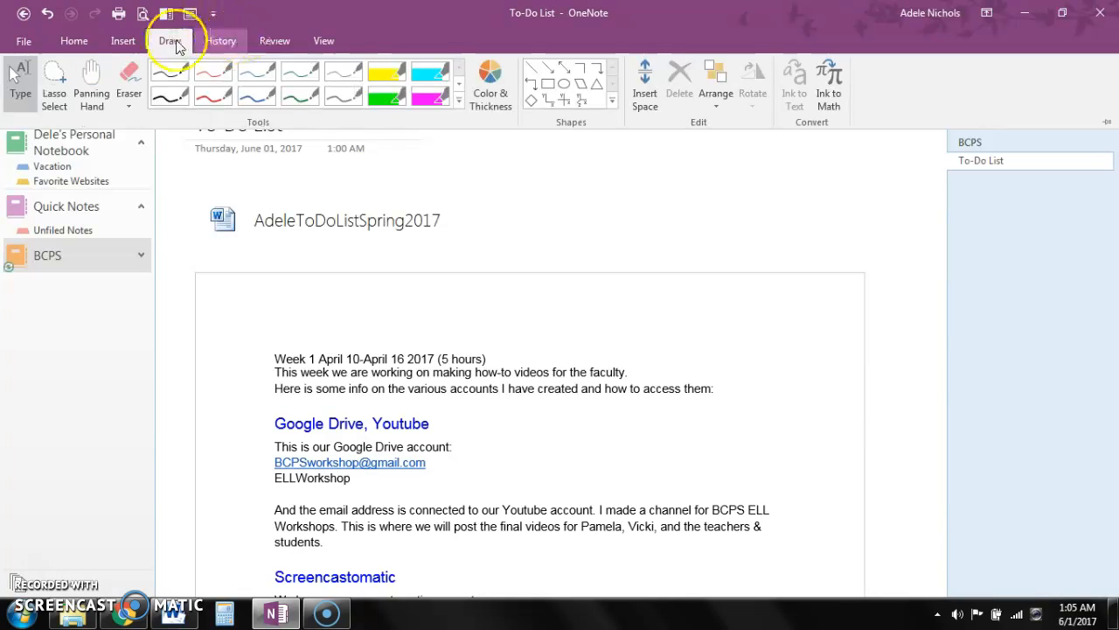
click(70, 42)
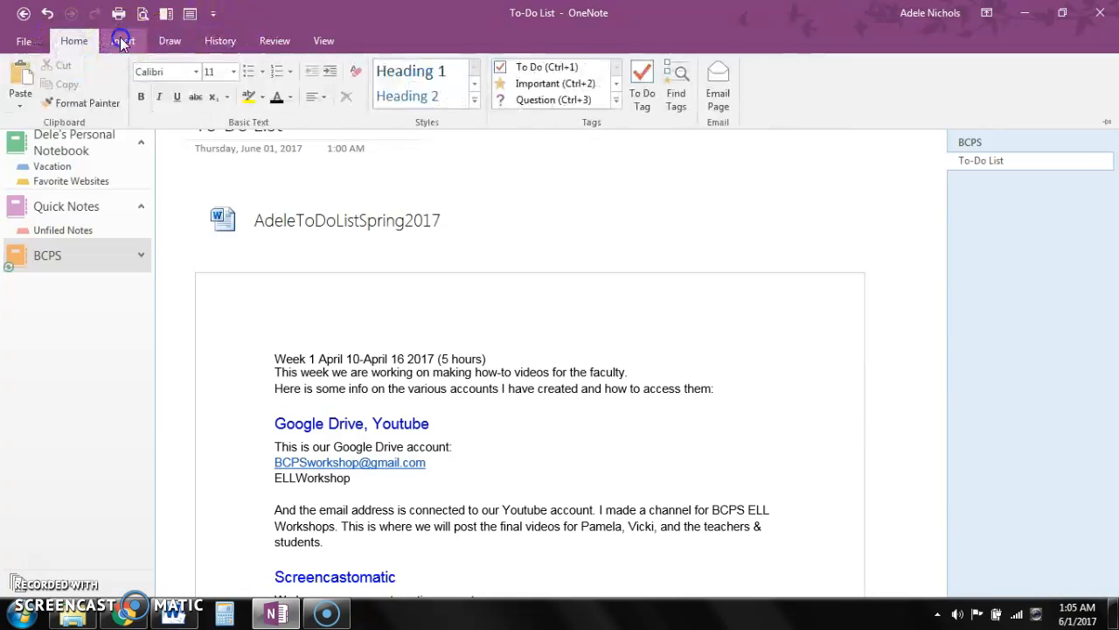
click(122, 42)
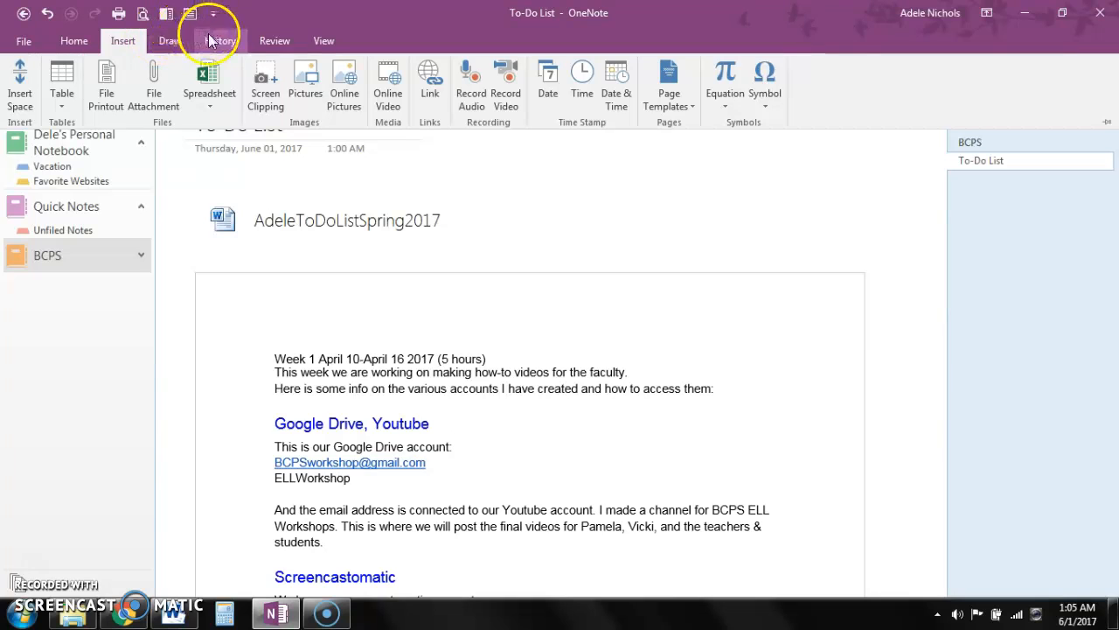
Add rule lines to the To-Do List page and choose a more widely spaced ruled style with a margin line.
click(323, 40)
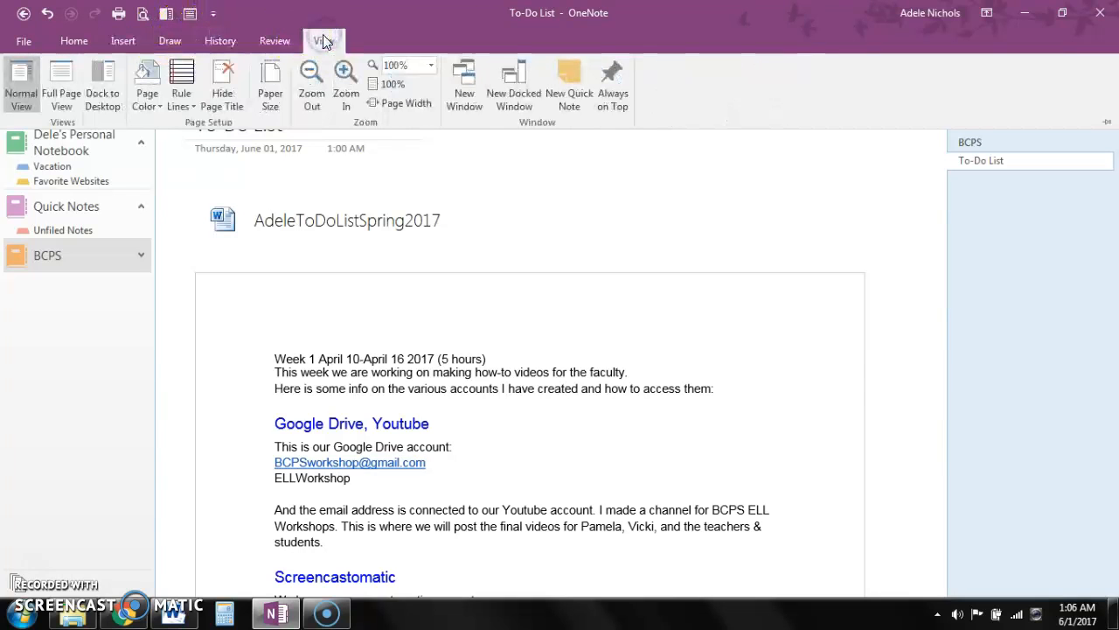
click(180, 79)
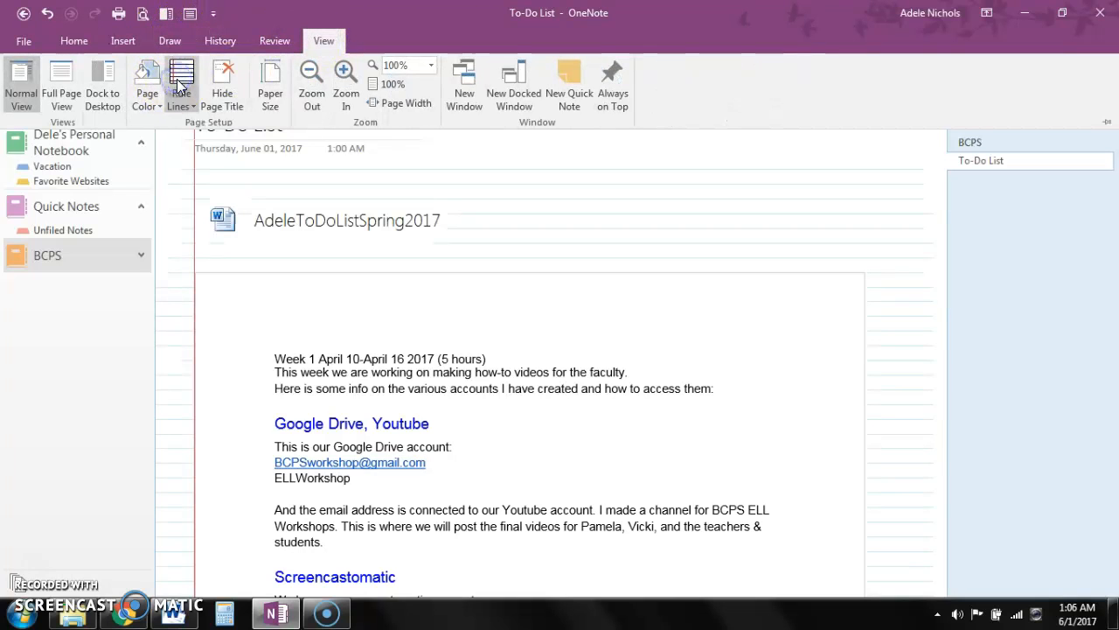
click(194, 105)
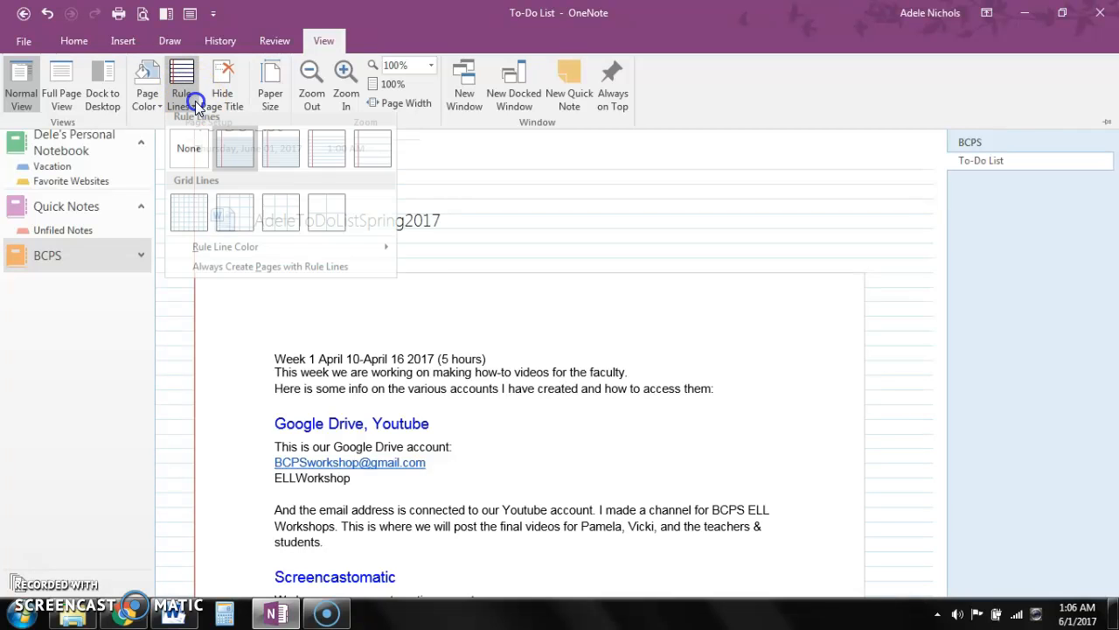
click(278, 166)
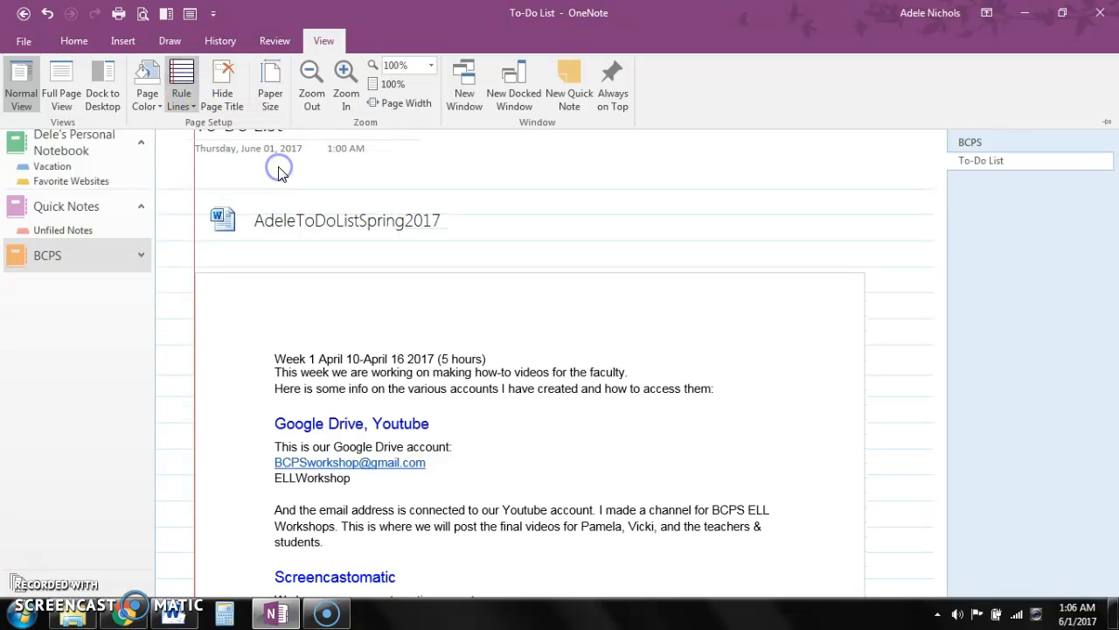
Try a light pink page color on the To-Do List page and replace it with a light beige one.
click(162, 103)
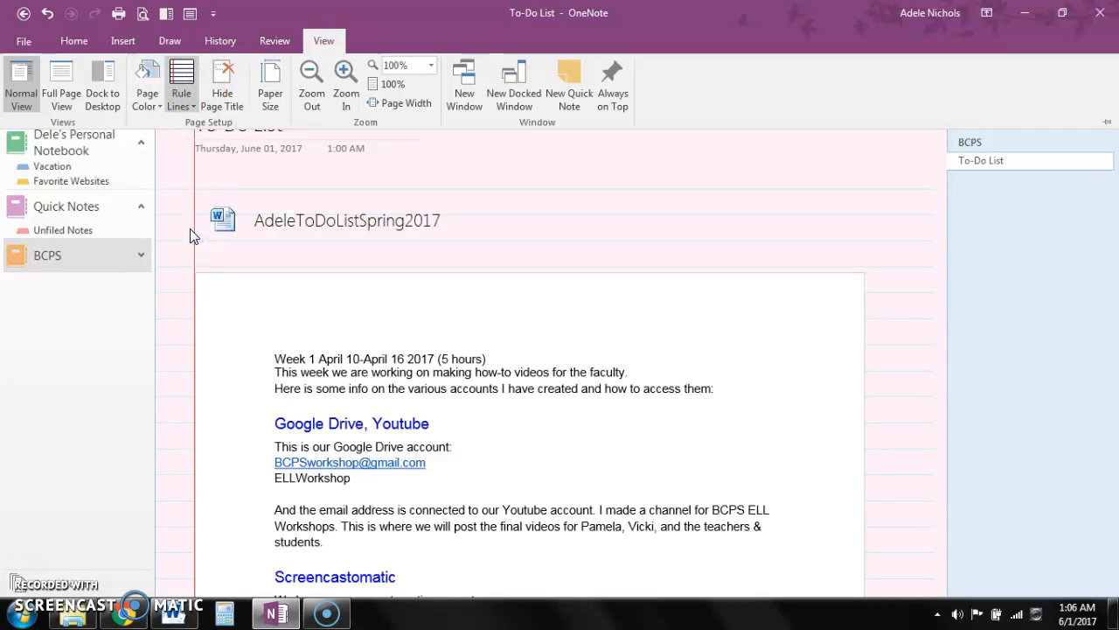
click(157, 105)
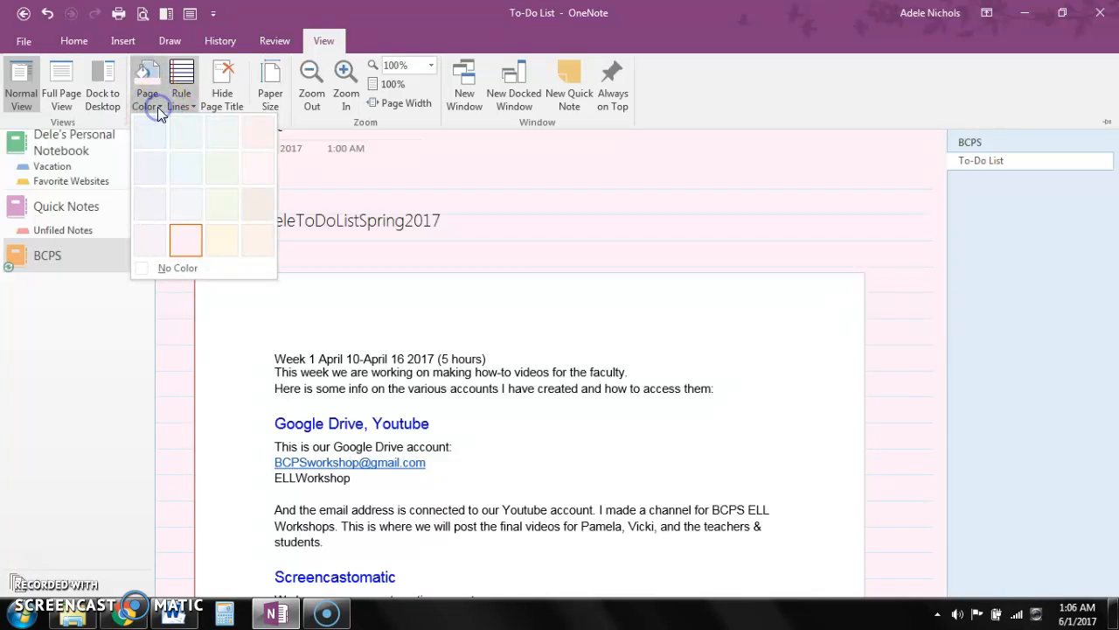
click(250, 210)
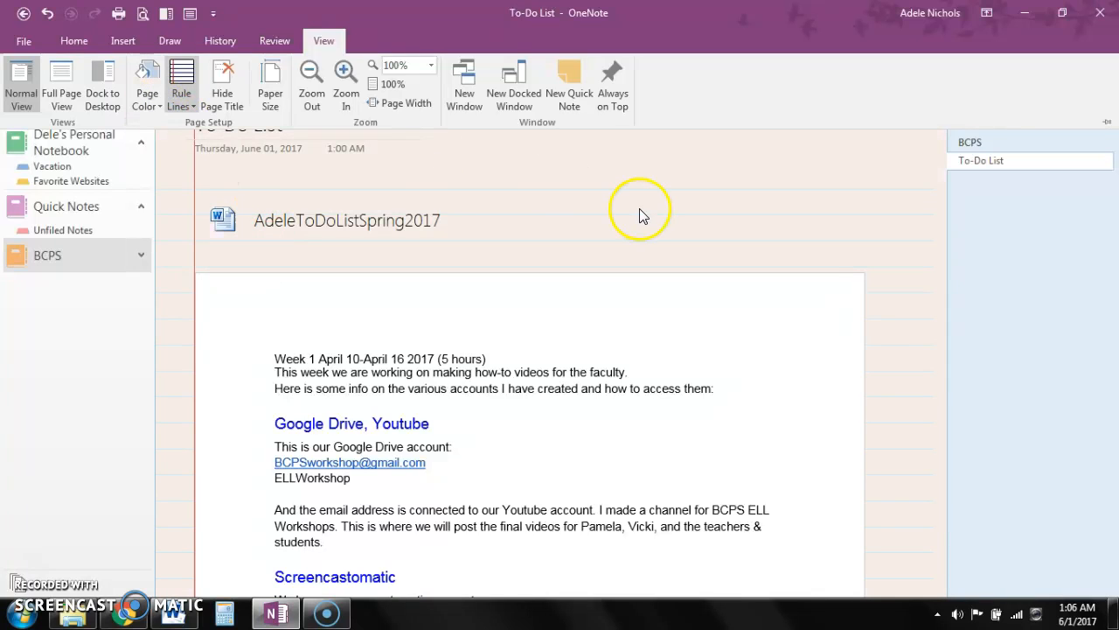
View the notebook information overview and return to the To-Do List page.
click(31, 38)
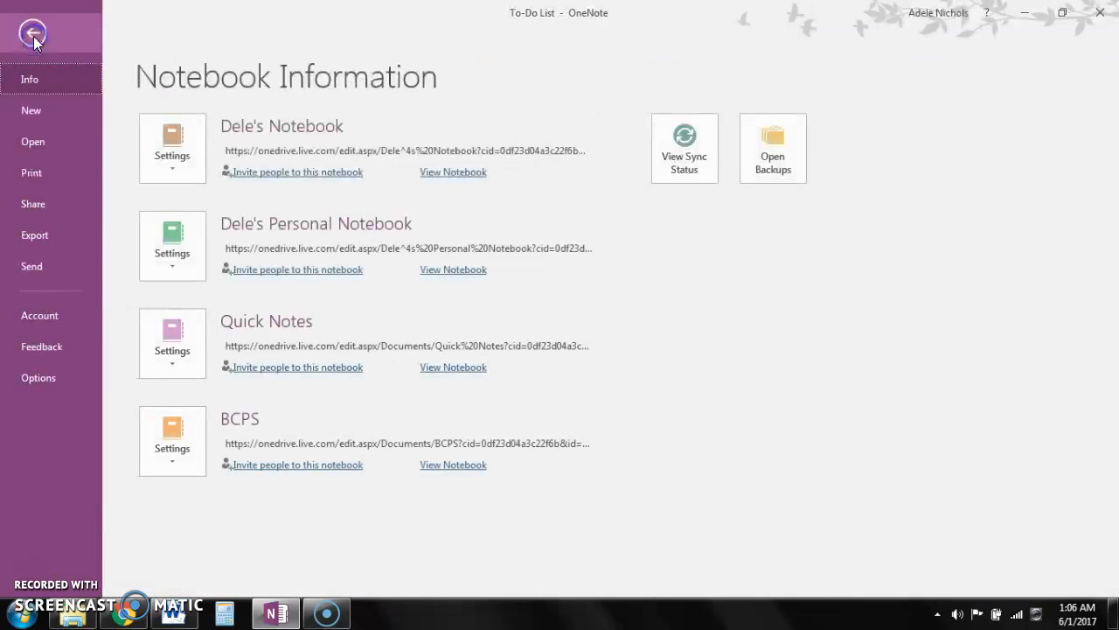
click(33, 36)
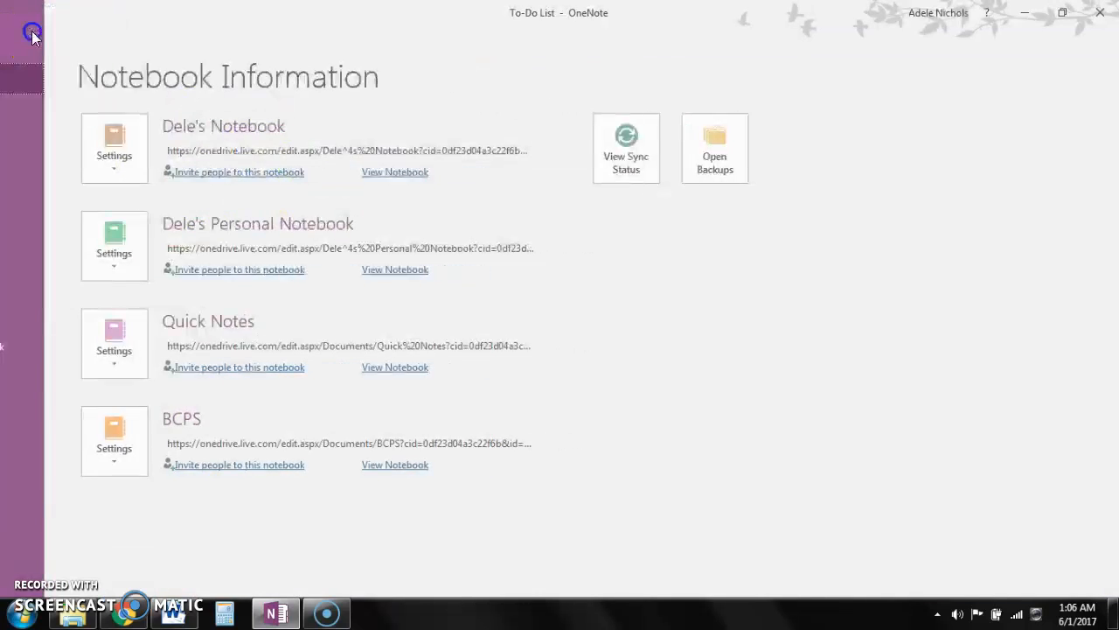
click(83, 41)
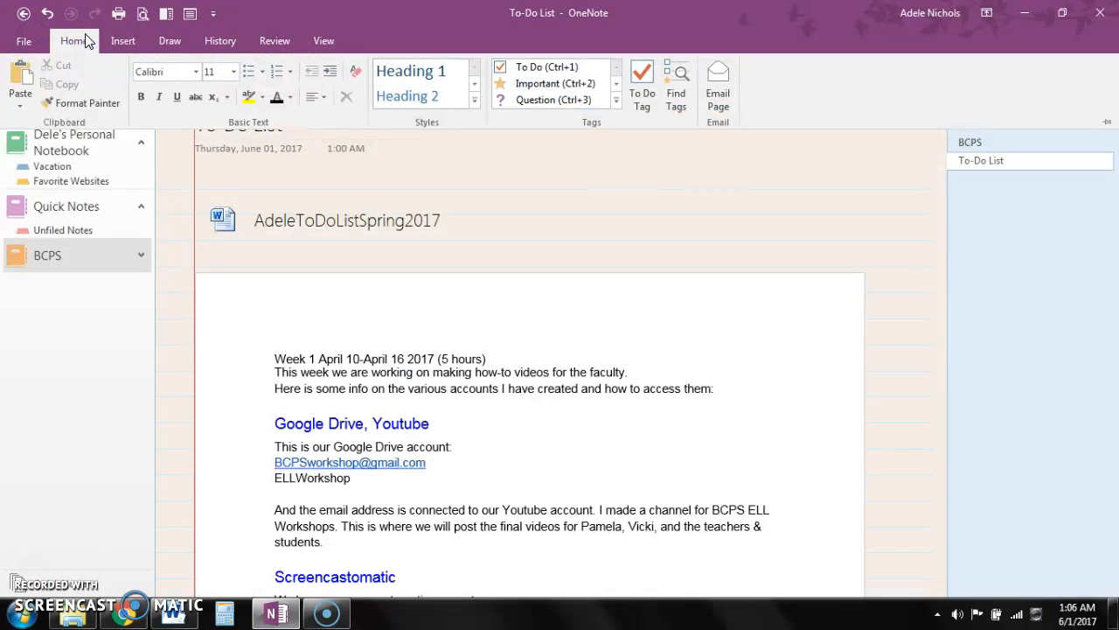
click(124, 41)
click(325, 43)
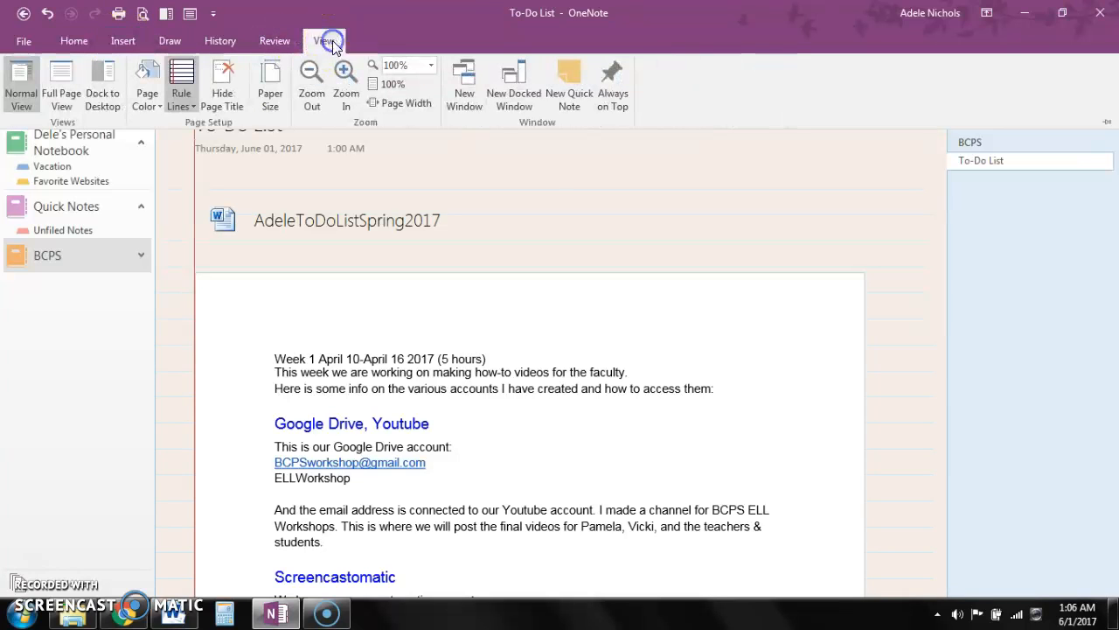
click(1035, 243)
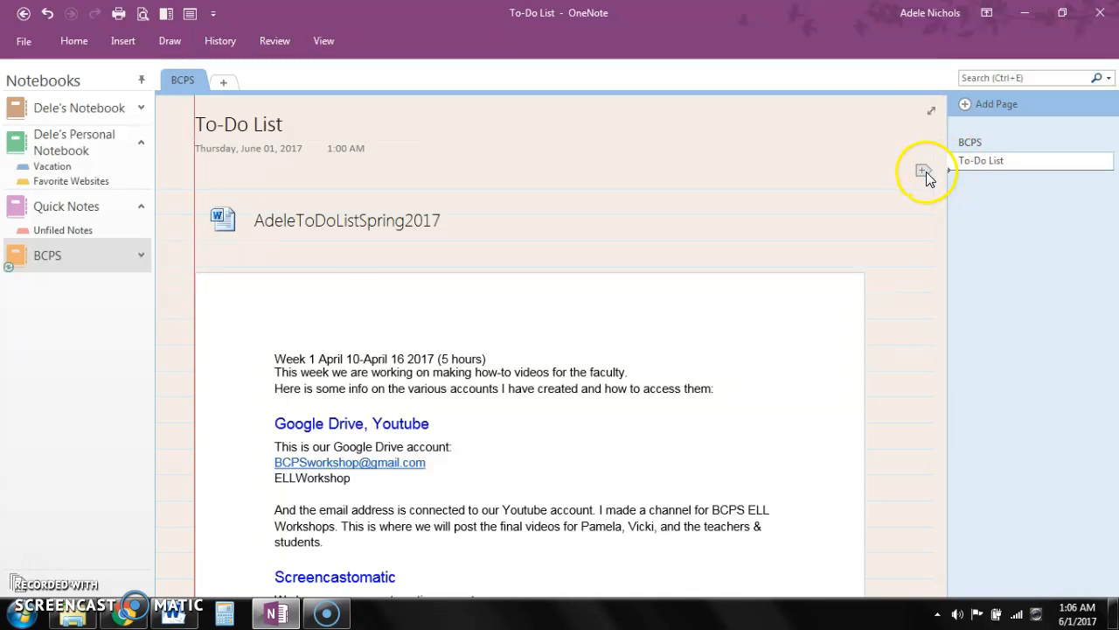
Add a new page after the To-Do List page in the BCPS section and title it "Pay schedule".
click(927, 174)
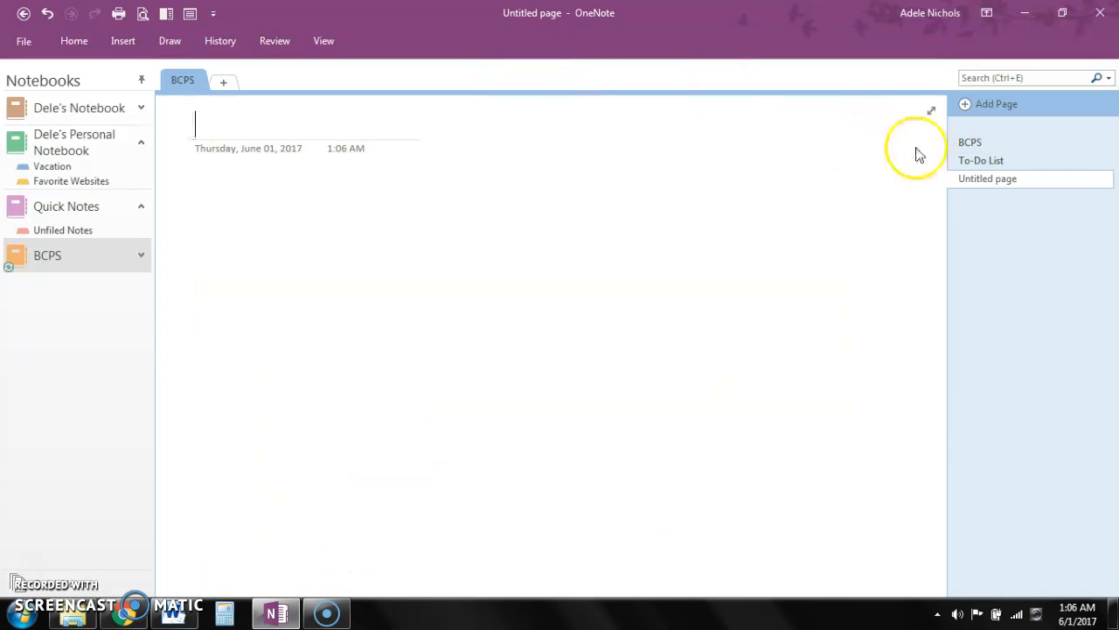
click(969, 164)
click(977, 181)
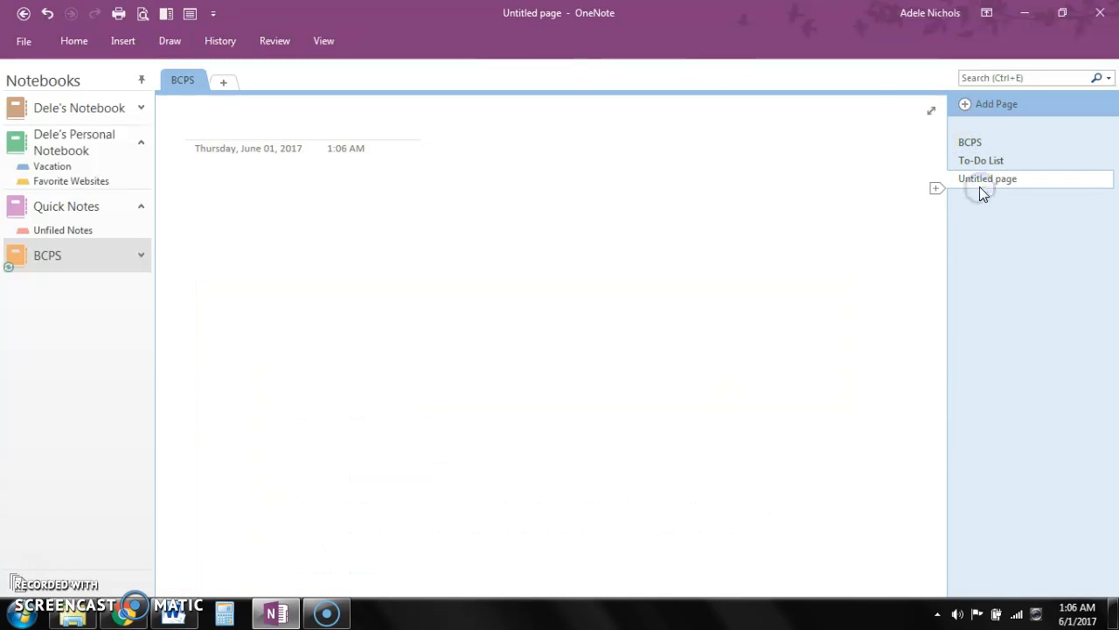
text(Pay schedule)
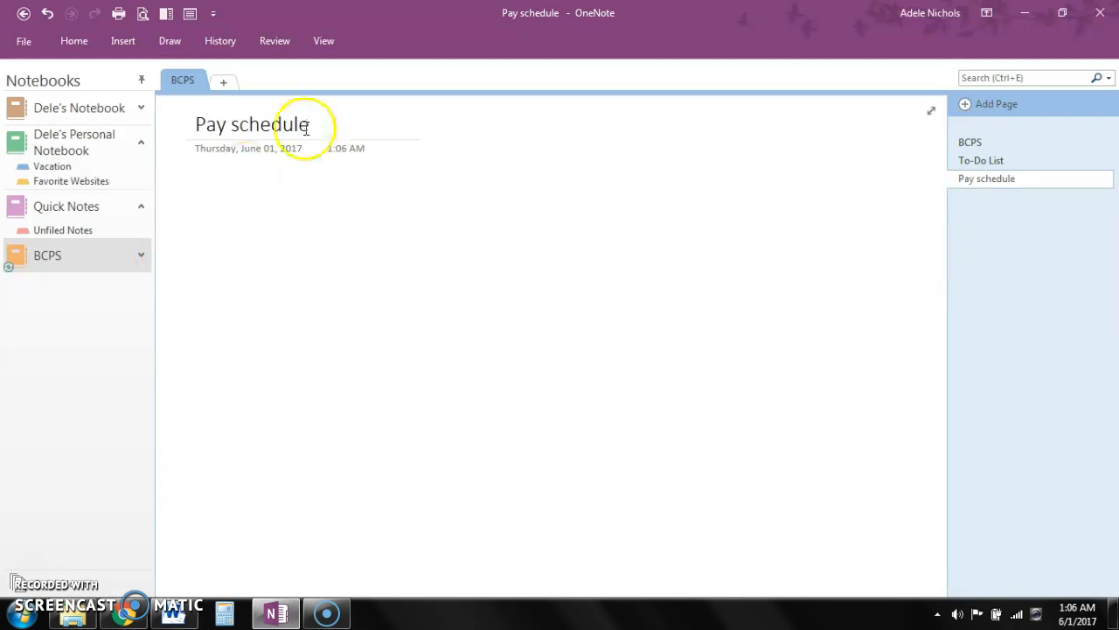
Insert a file printout of payrollschedulefy18.xls from the Research Assistant II folder below the Pay schedule title and look through it.
click(217, 185)
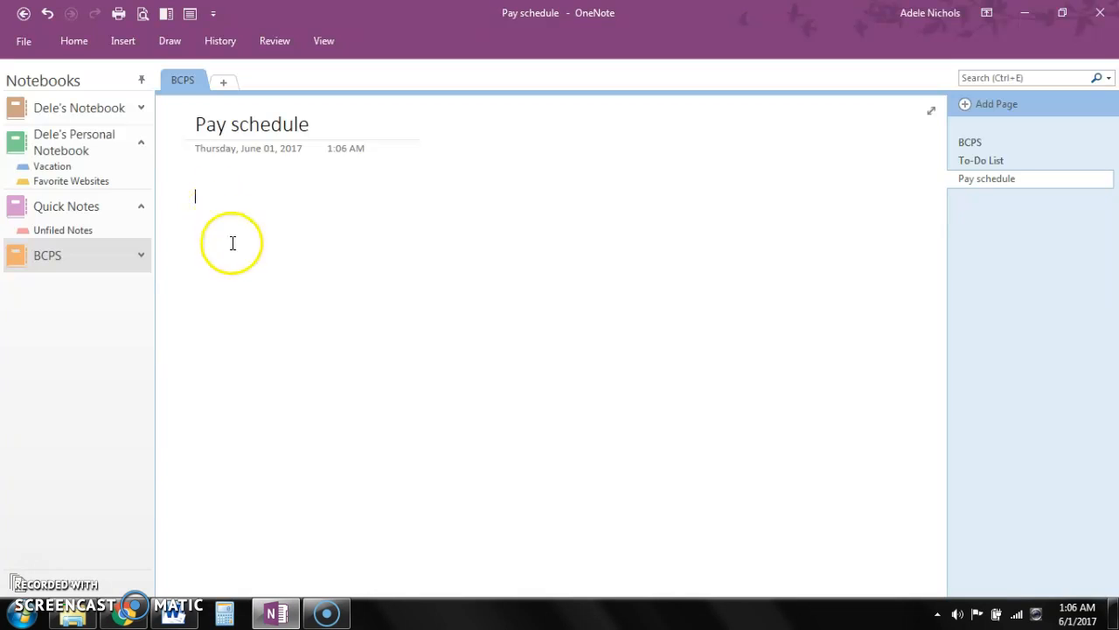
click(133, 39)
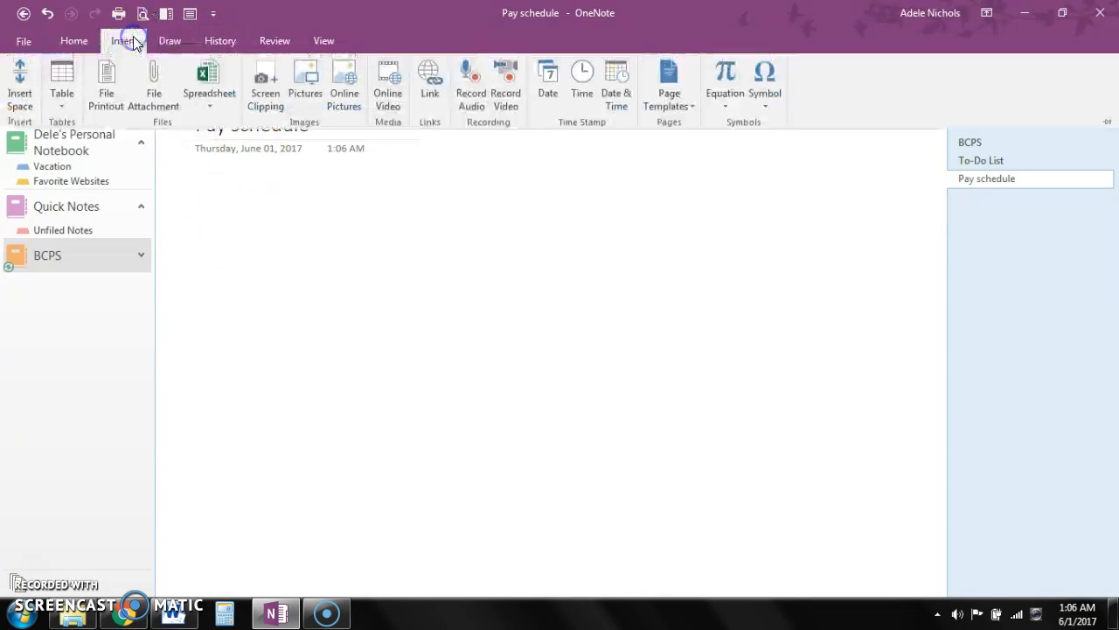
click(108, 81)
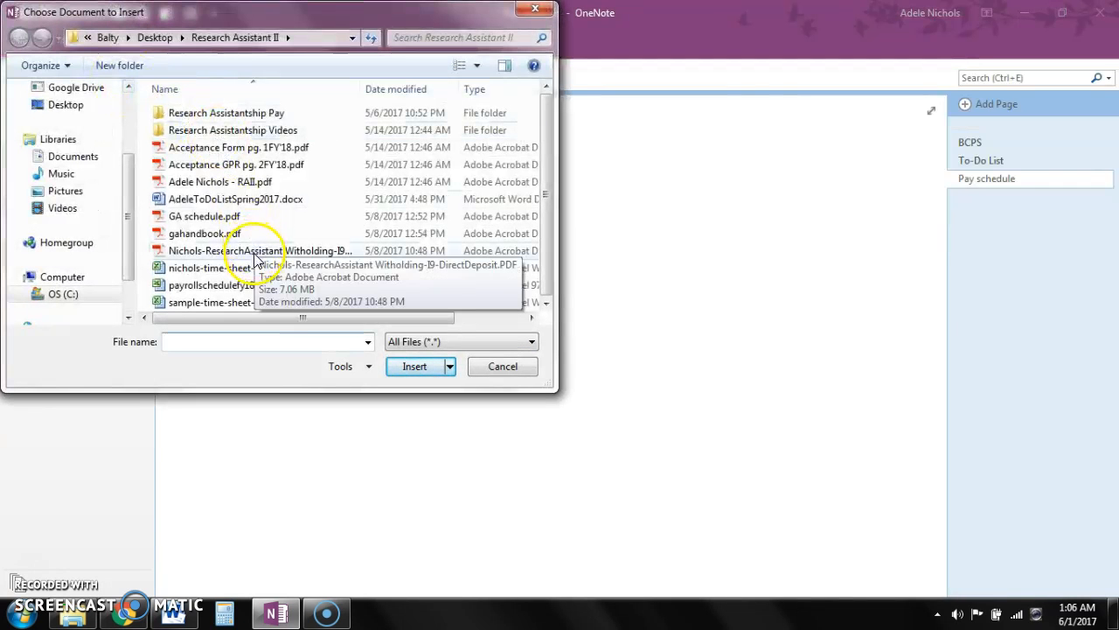
click(248, 288)
double_click(247, 289)
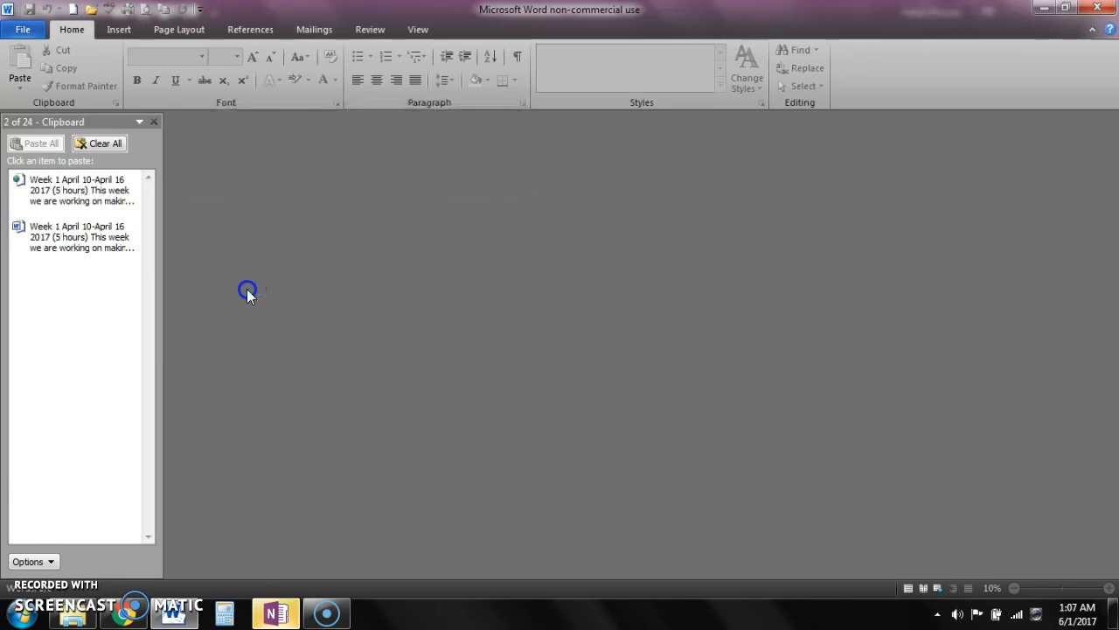
click(265, 618)
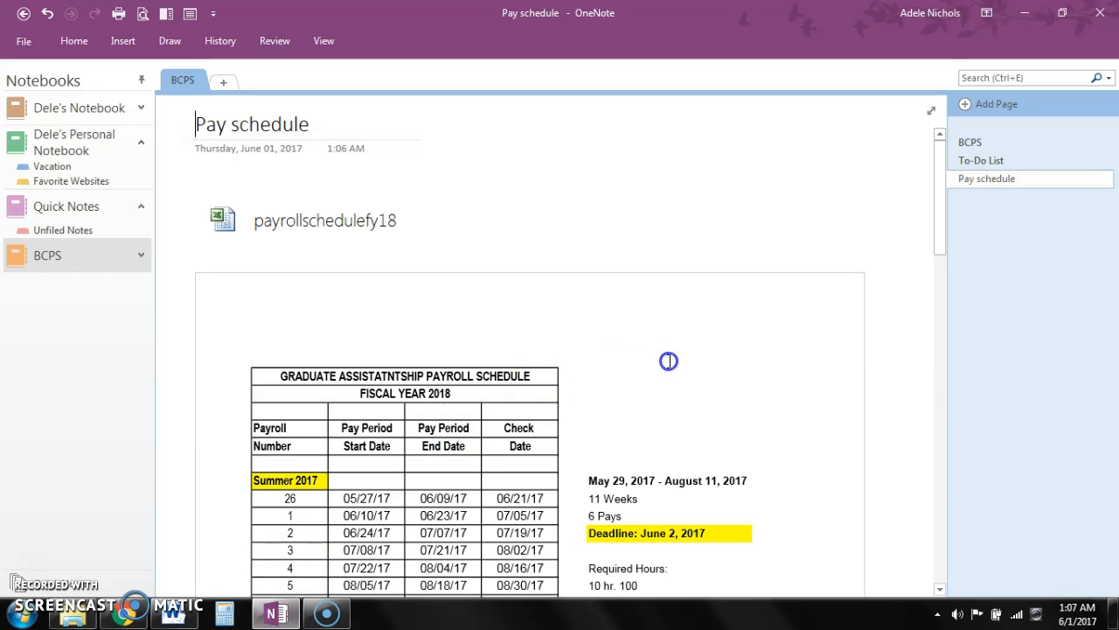
drag(940, 203, 943, 172)
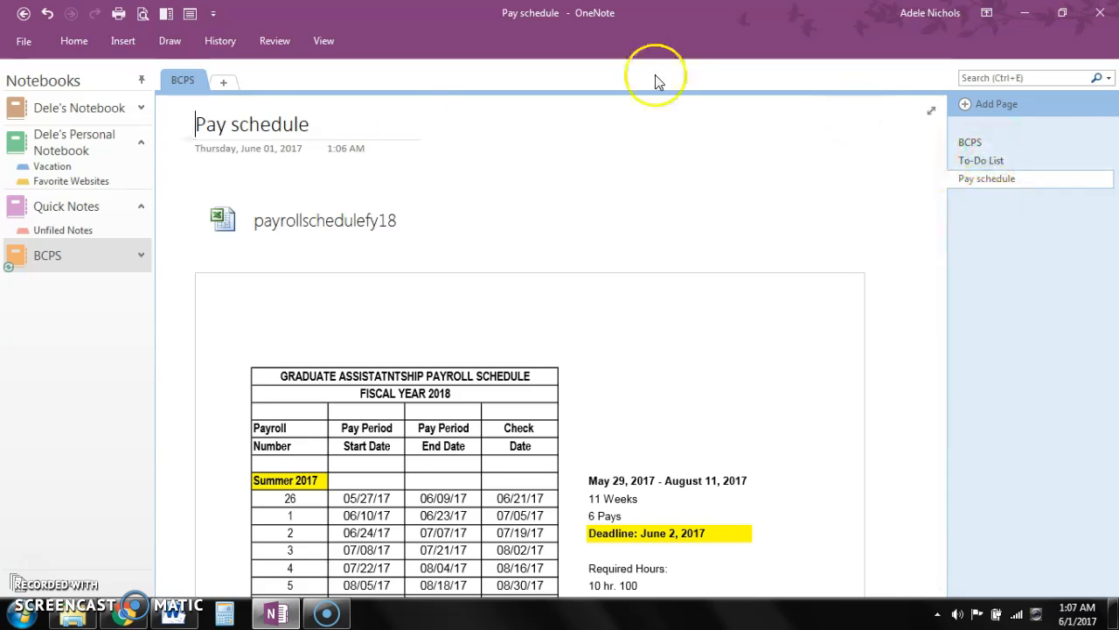
Create a new section named WAGGWB in the BCPS notebook and place the cursor in its blank page.
click(223, 81)
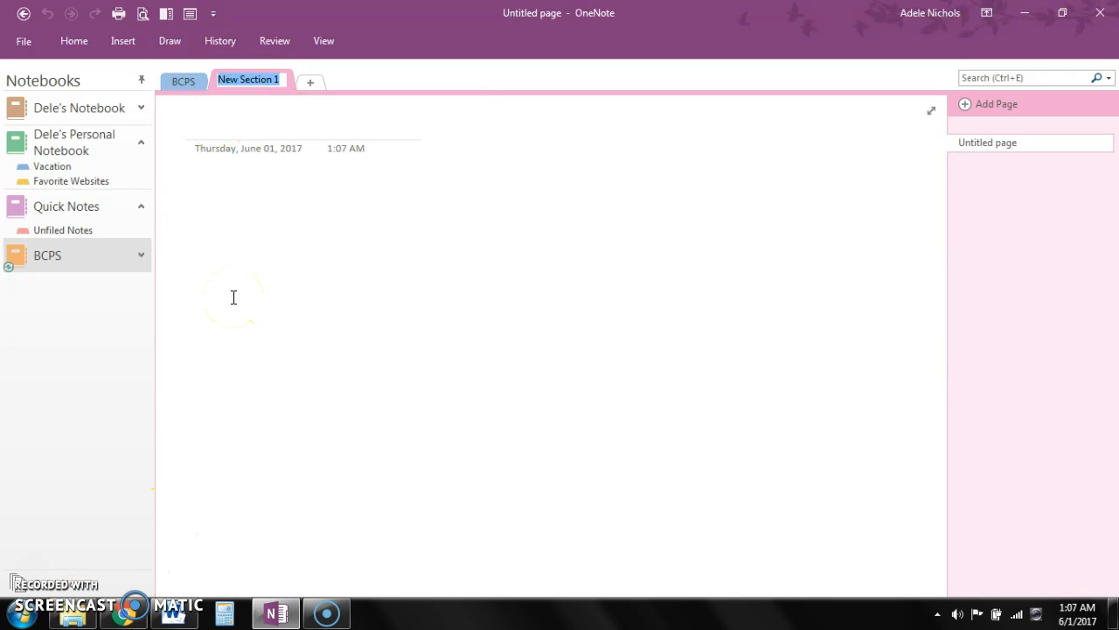
text(WAGGWB)
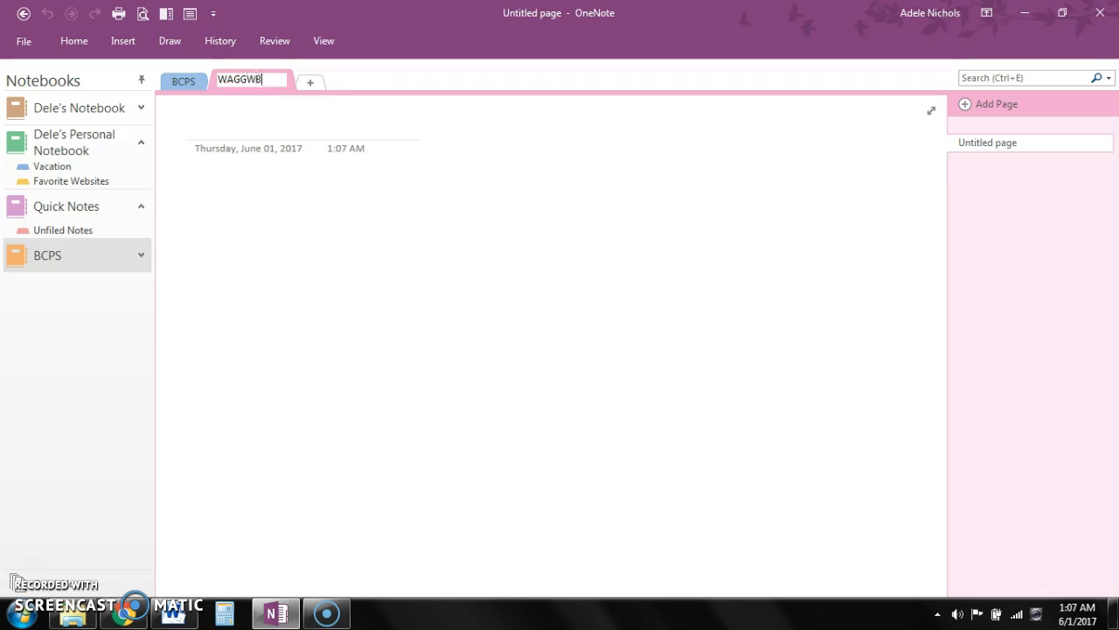
click(227, 126)
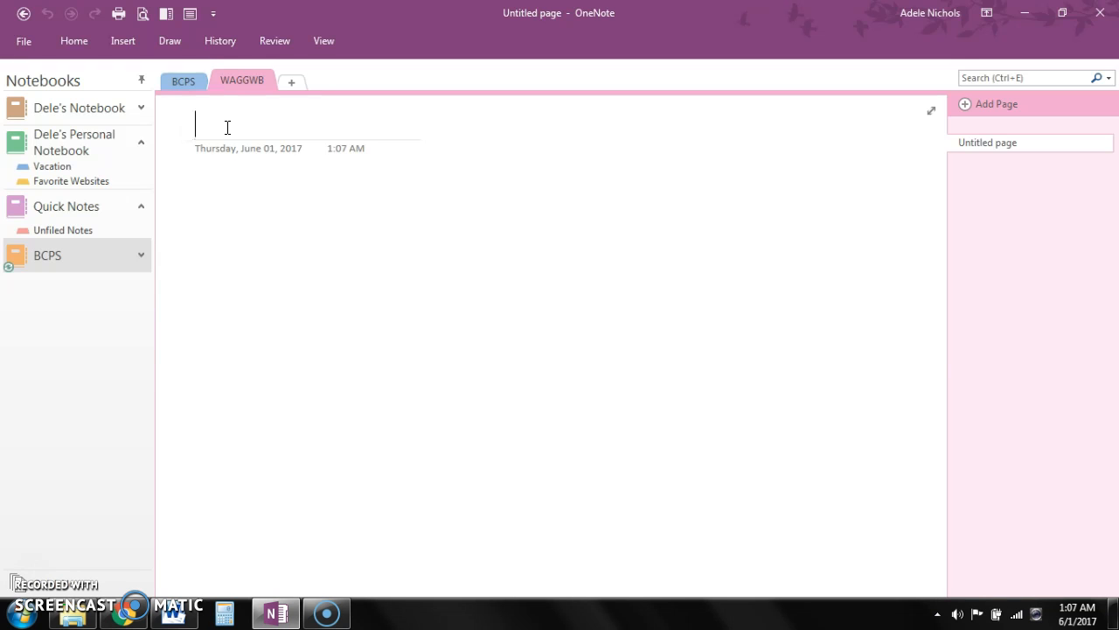
click(223, 196)
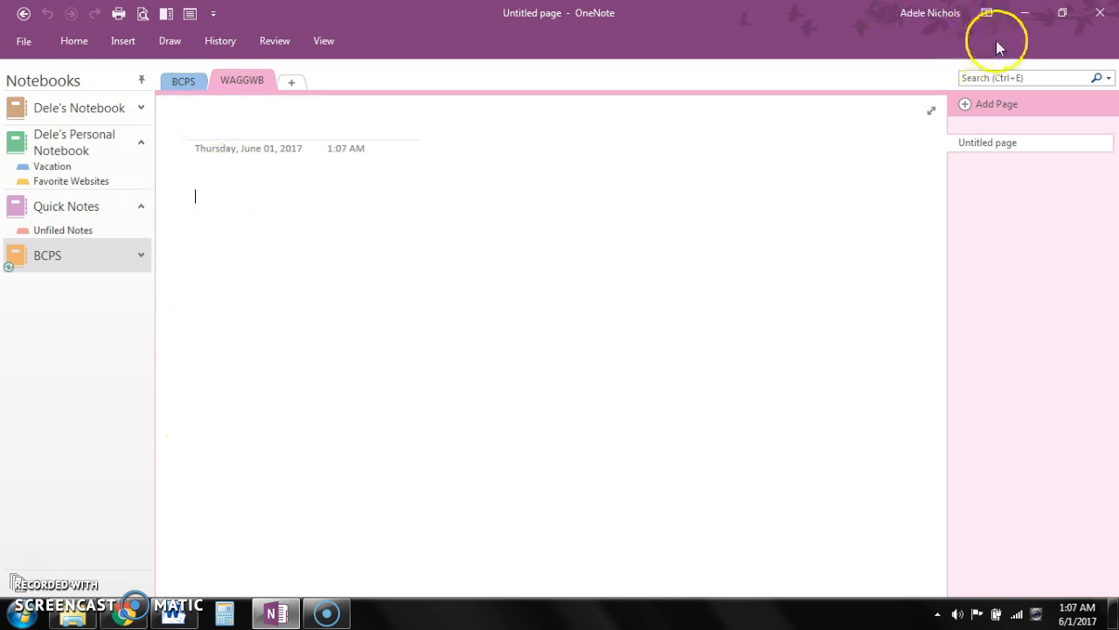
View the contents of the WAGGWB folder on the desktop and return to OneNote.
click(1035, 10)
click(1035, 11)
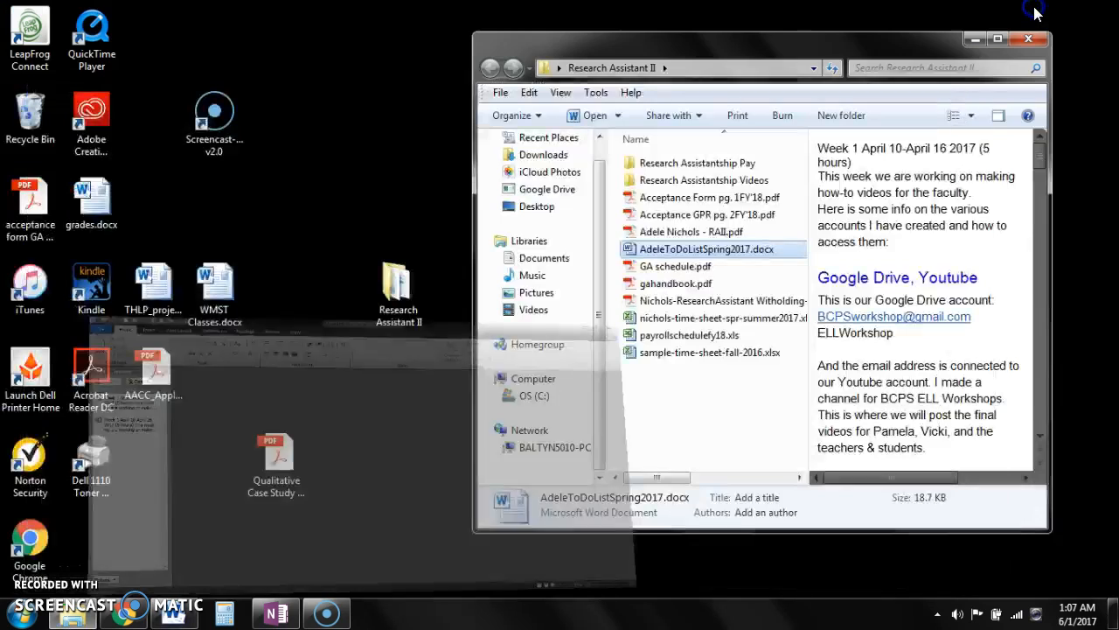
click(976, 39)
click(596, 182)
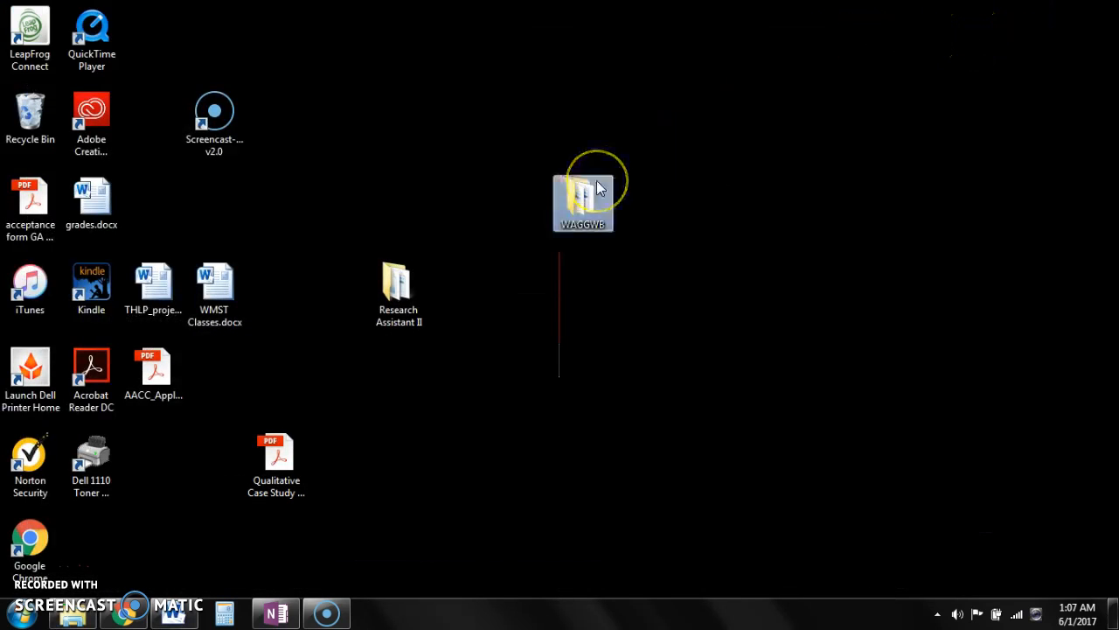
double_click(598, 188)
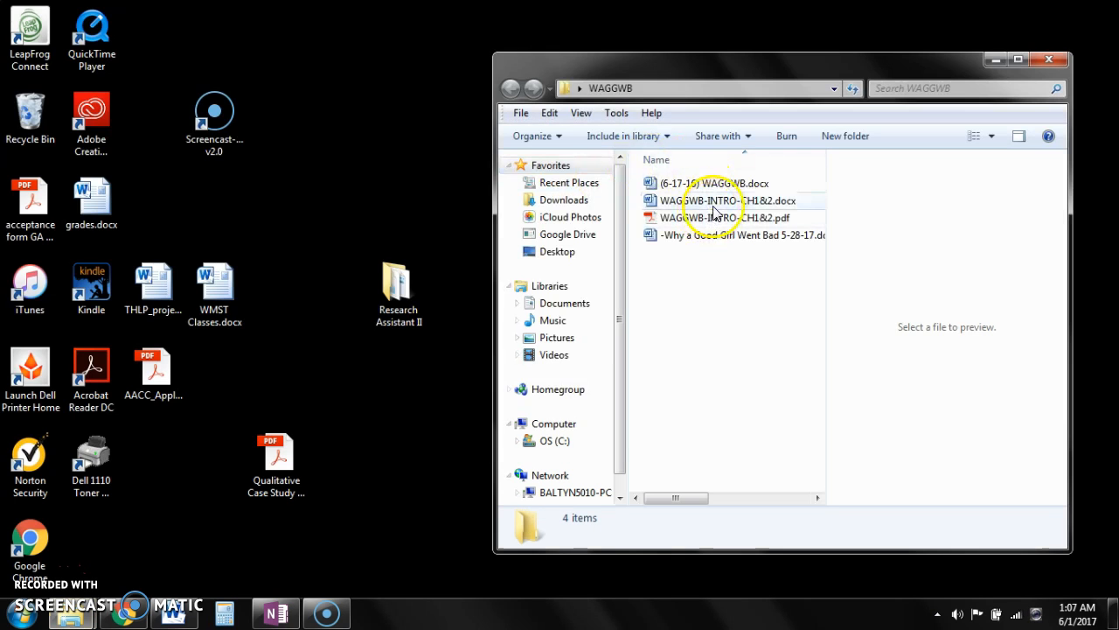
click(274, 612)
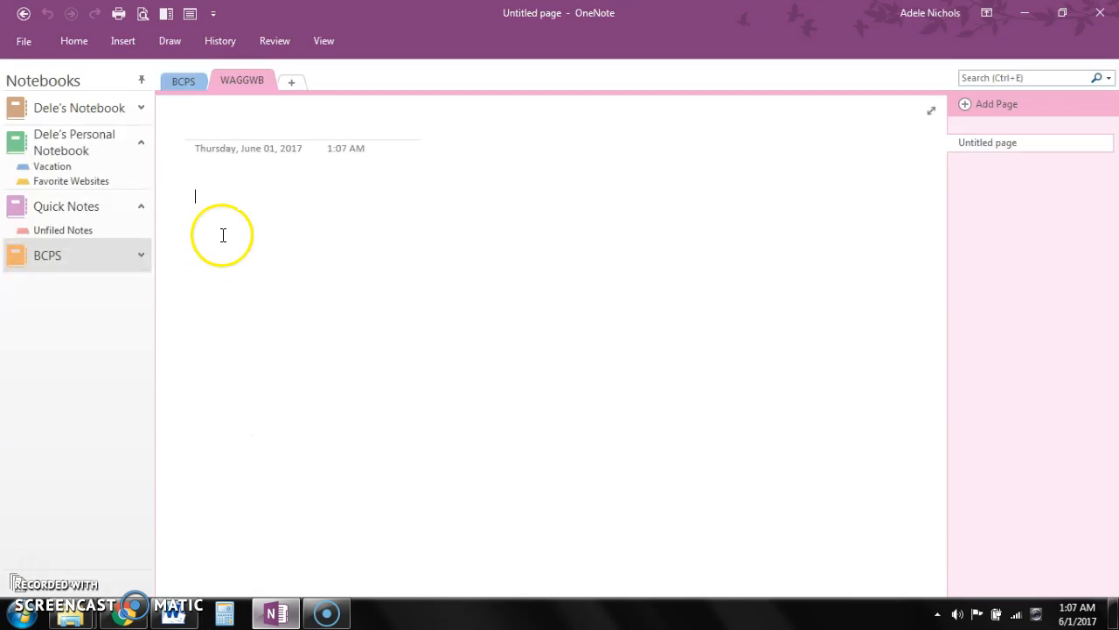
Insert a file printout of WAGGWB-INTRO-CH1&2.pdf from the desktop's WAGGWB folder into the new section's untitled page.
click(121, 43)
click(110, 69)
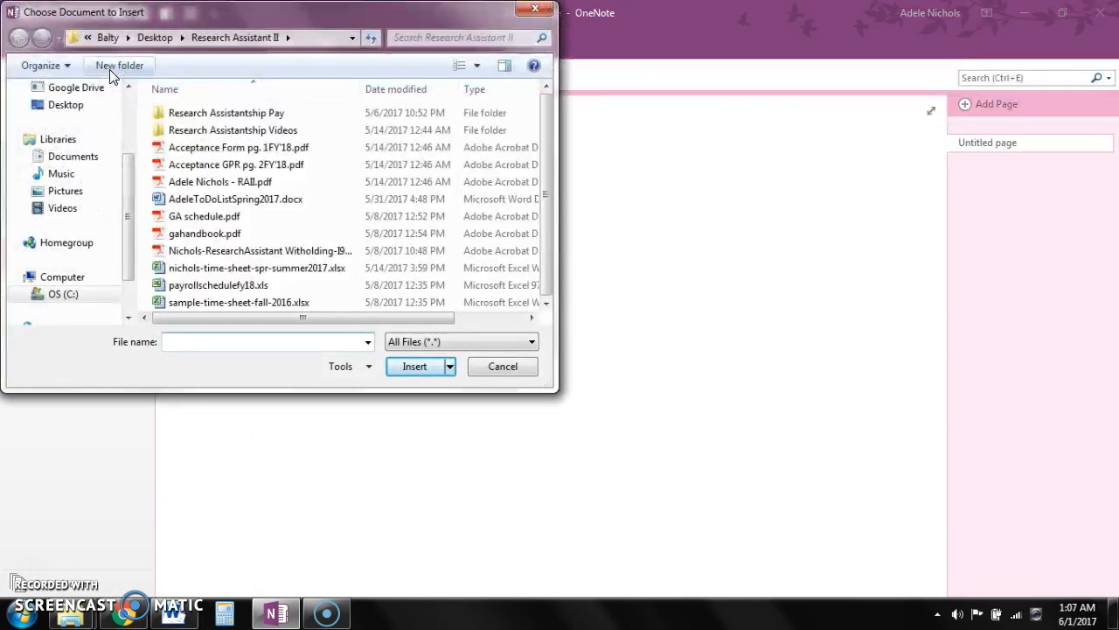
click(154, 38)
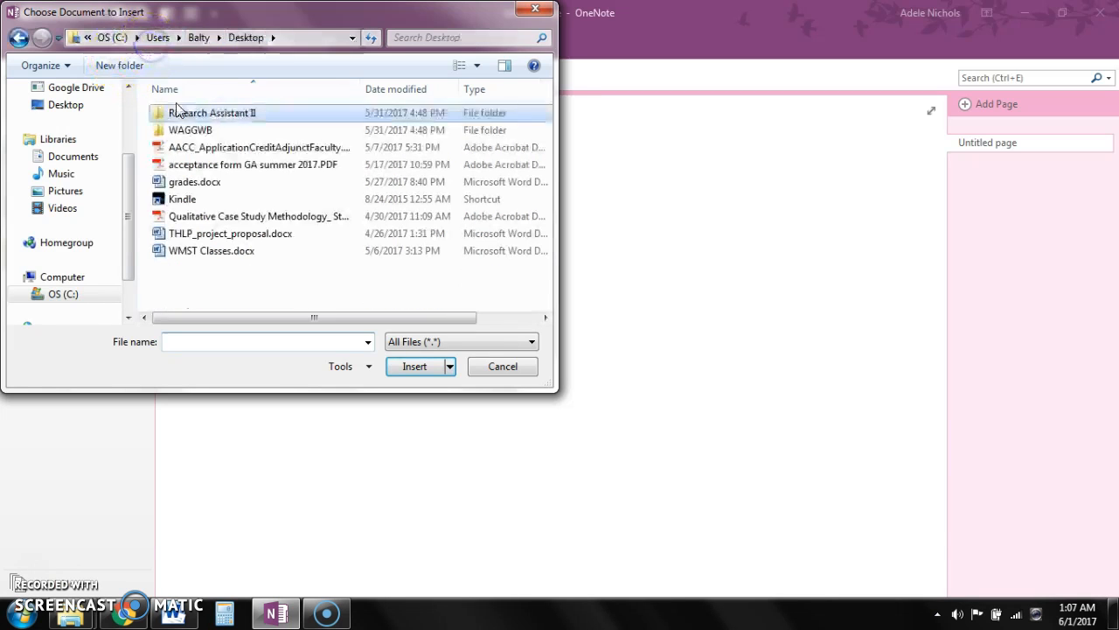
double_click(182, 131)
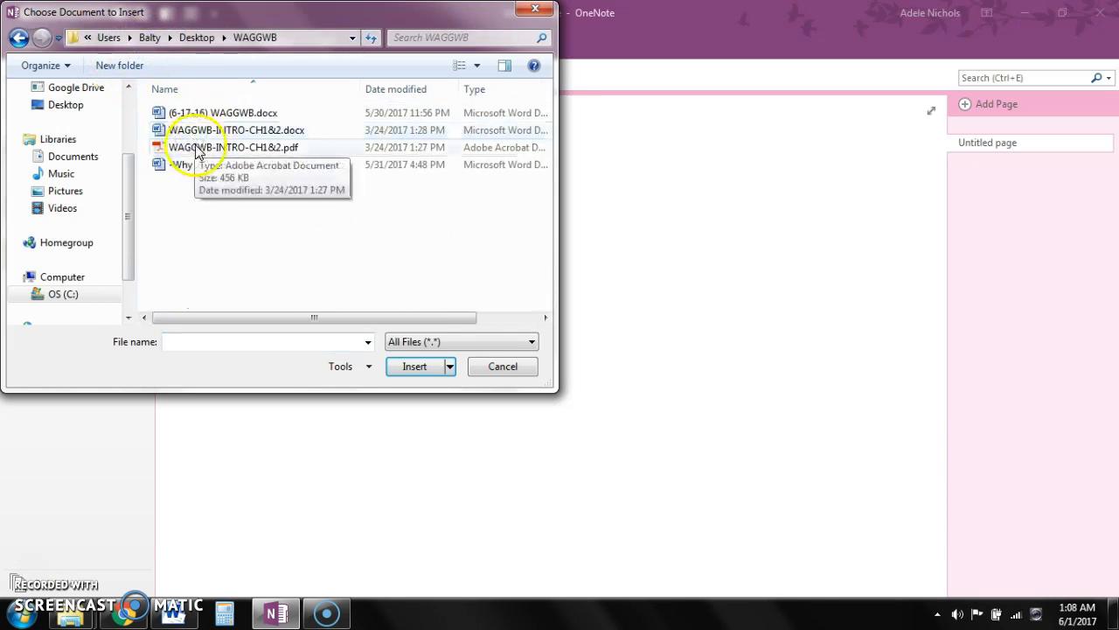
double_click(196, 149)
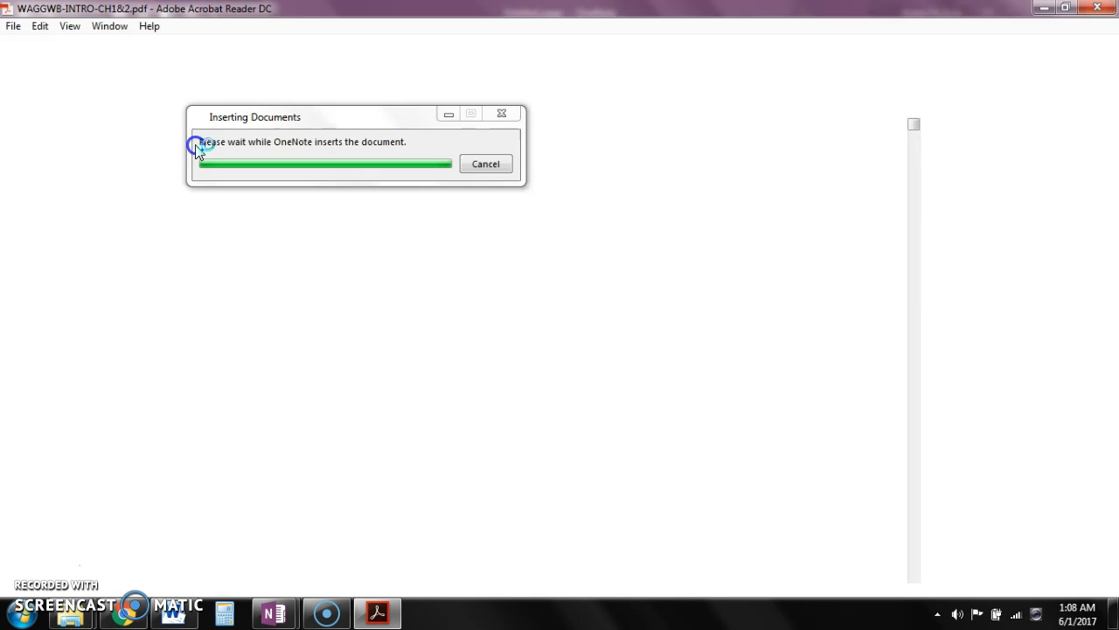
click(161, 312)
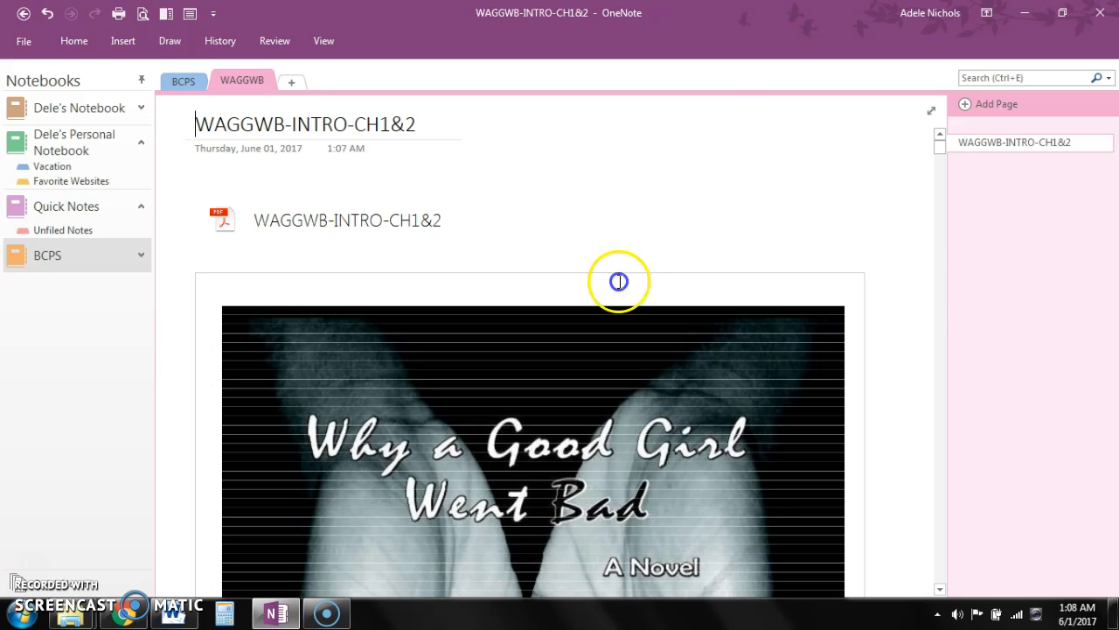
mouse_move(940, 147)
mouse_down()
mouse_move(954, 304)
mouse_move(930, 217)
mouse_move(932, 342)
mouse_move(939, 138)
mouse_up()
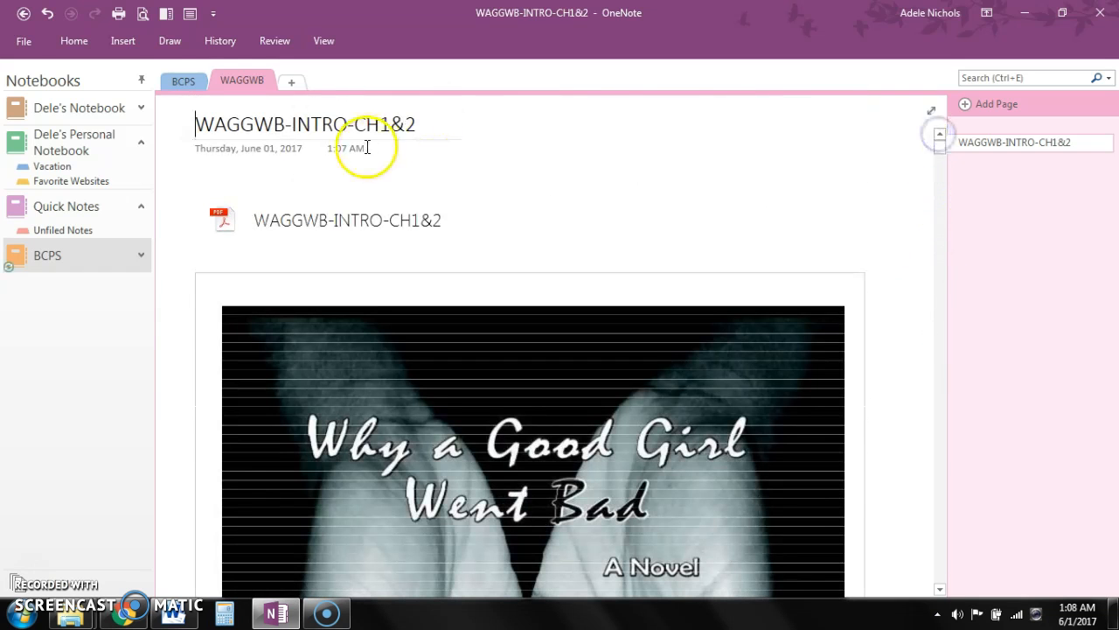
Add another section after WAGGWB with its default name and return to the BCPS section.
click(183, 79)
click(236, 81)
click(292, 80)
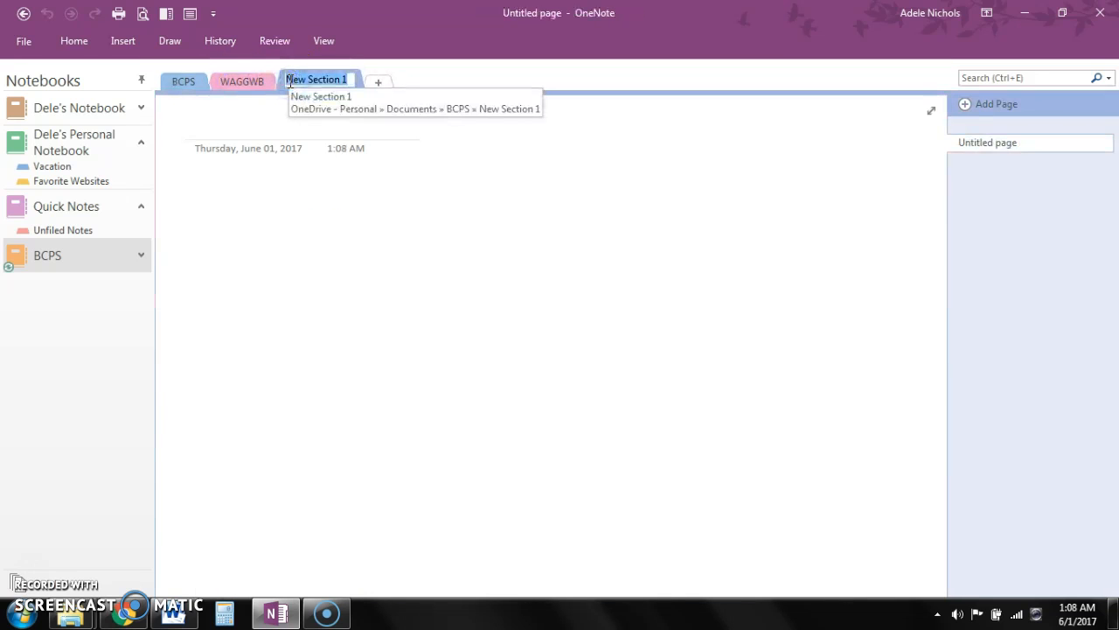
click(247, 80)
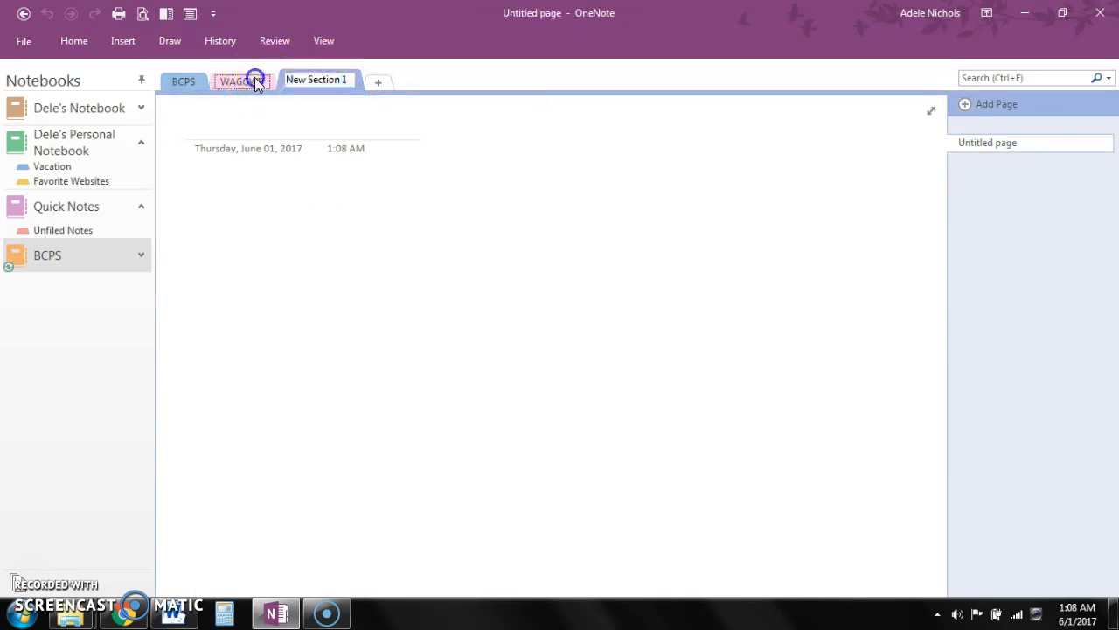
click(185, 80)
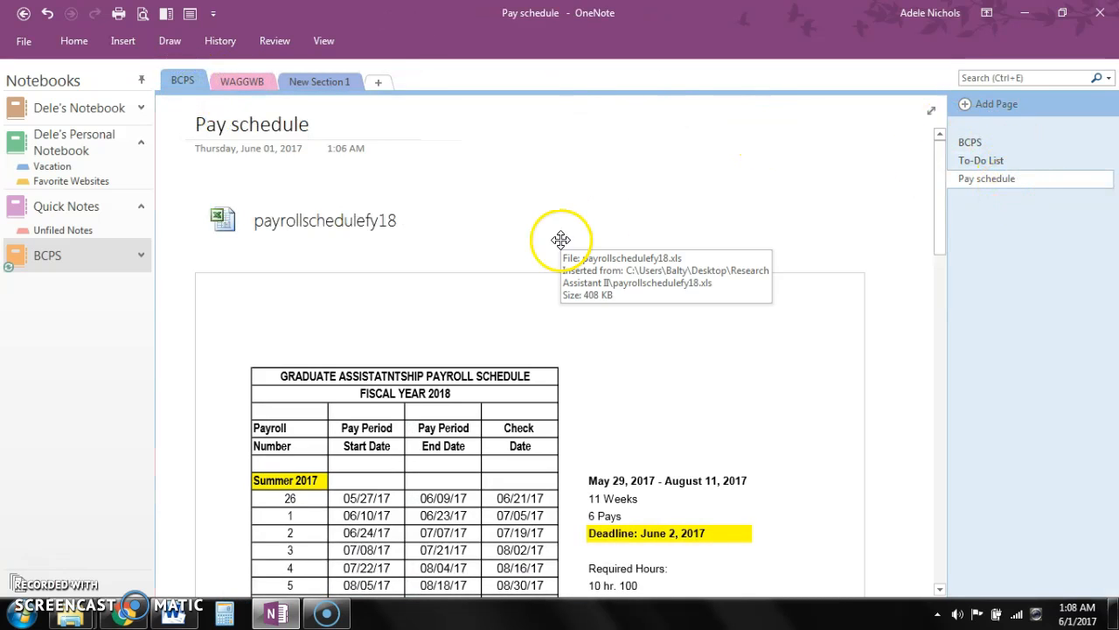
Look over the available command groups and the notebook information overview, and return to the Pay schedule page.
click(323, 41)
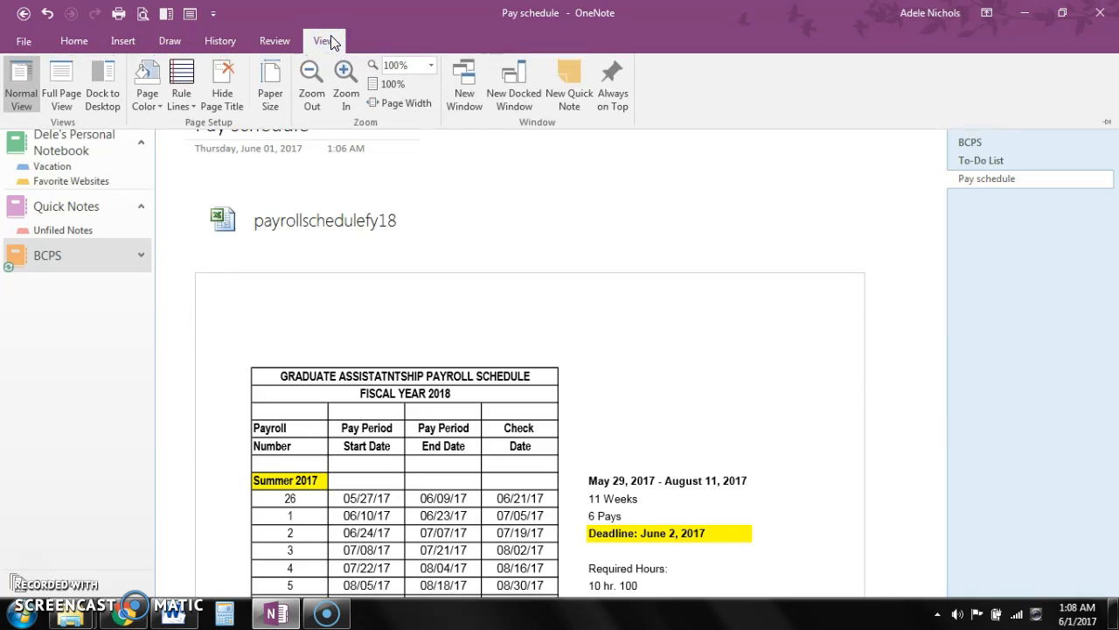
click(527, 105)
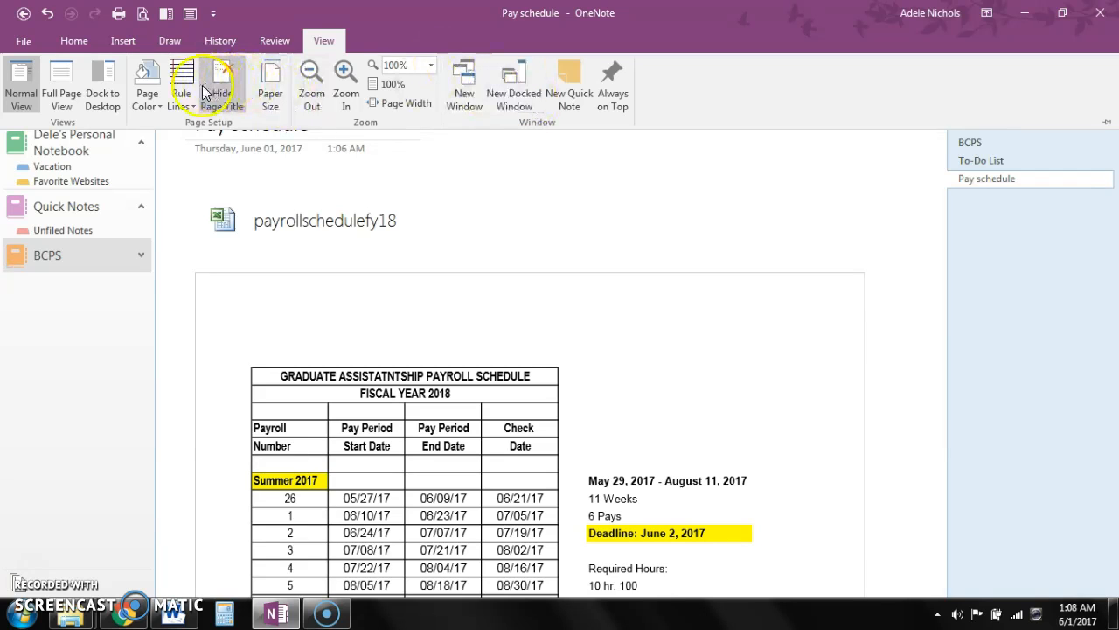
click(224, 42)
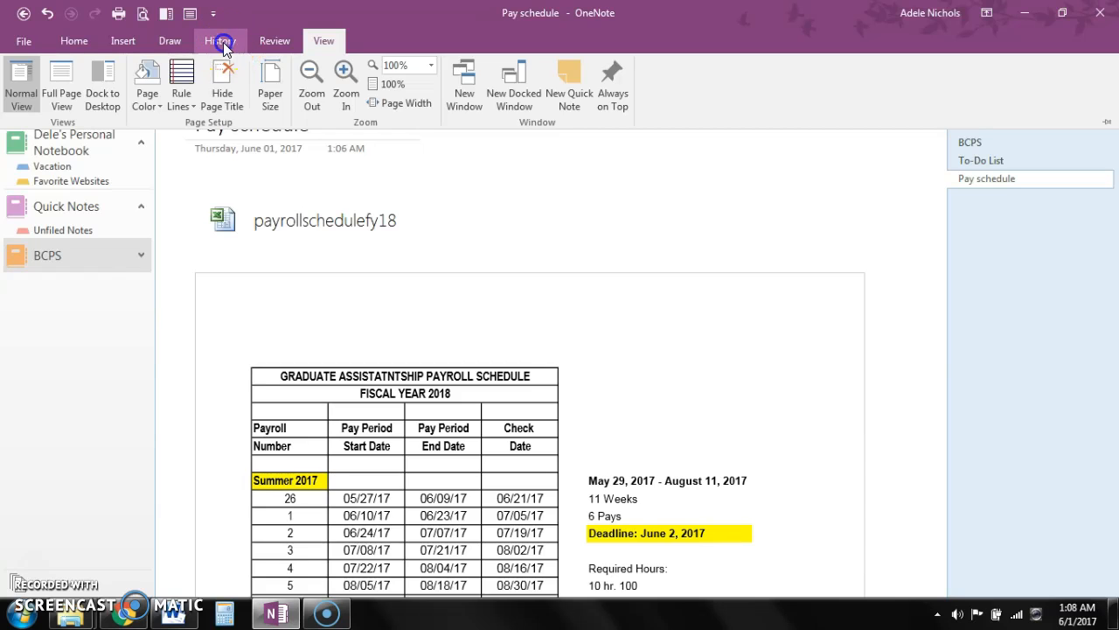
click(168, 41)
click(124, 42)
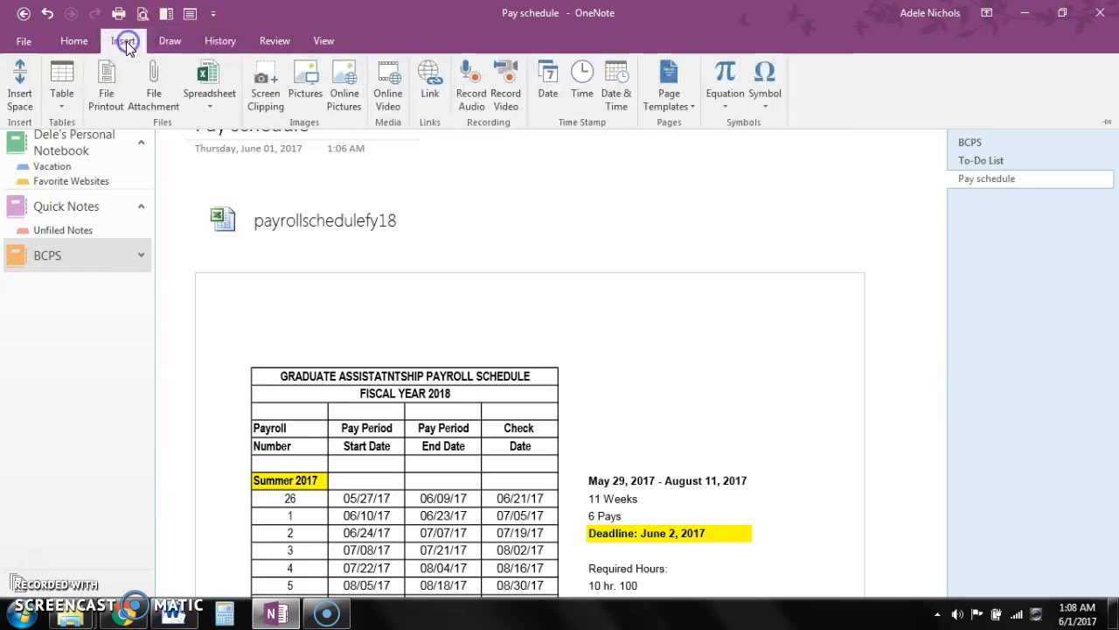
click(75, 41)
click(25, 40)
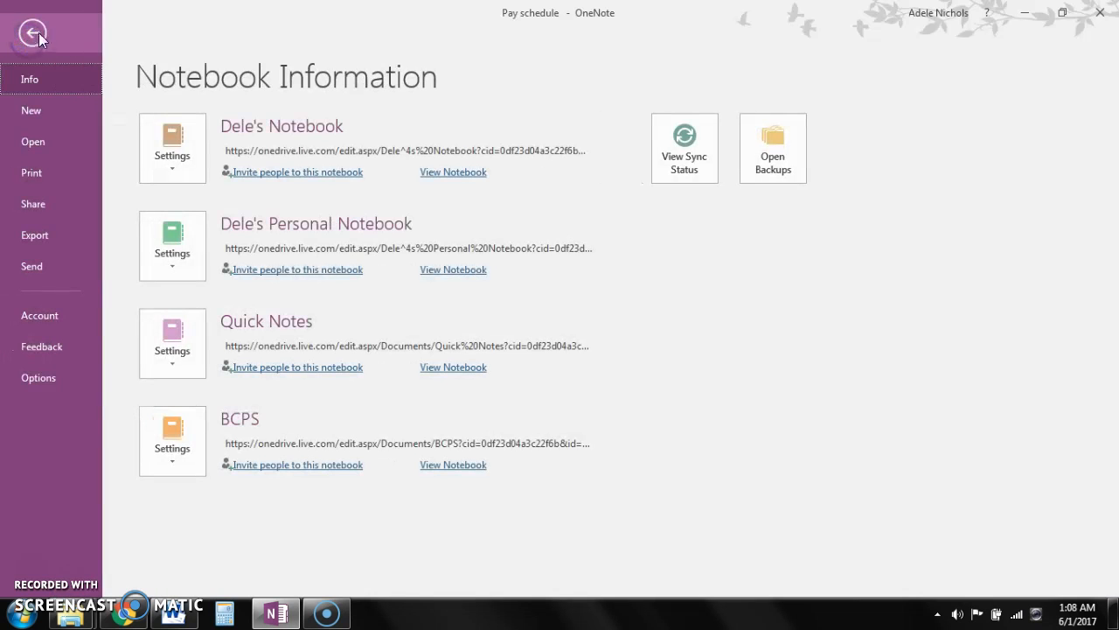
click(32, 34)
click(35, 41)
click(35, 38)
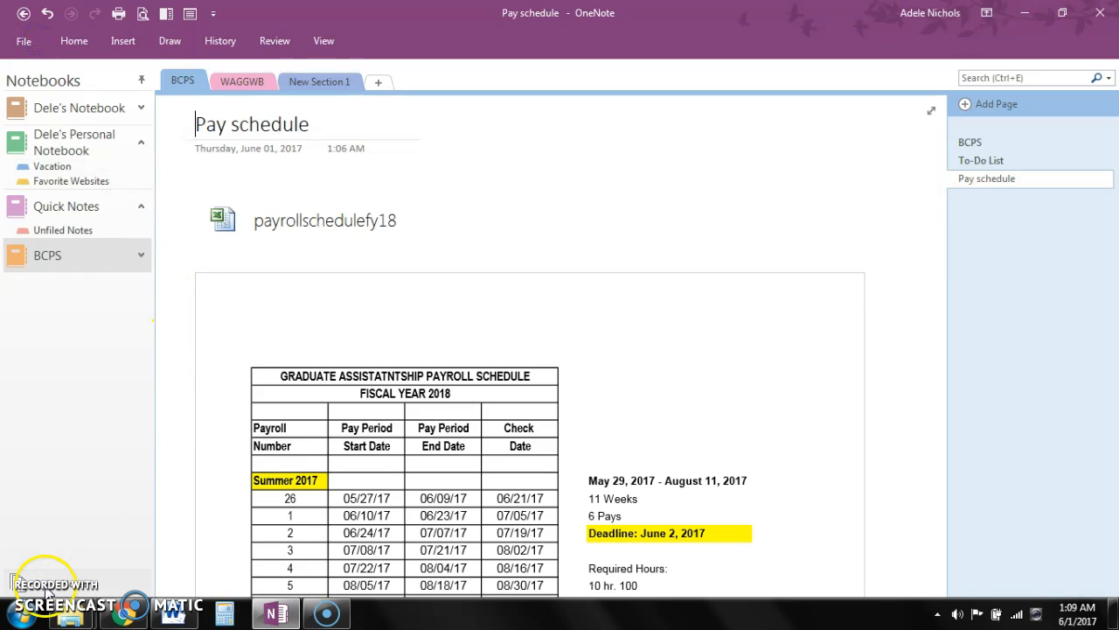